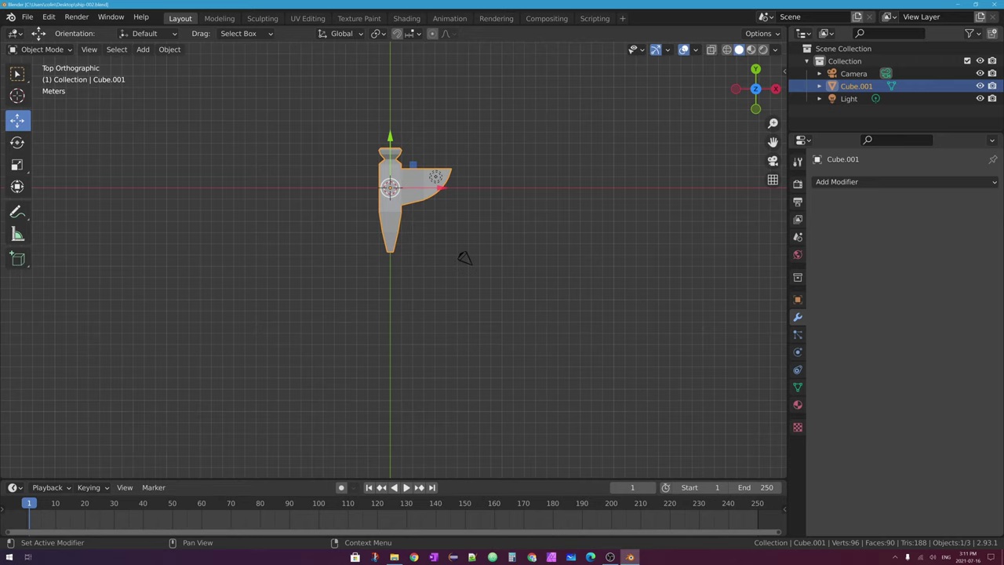
Step: Move the one-winged ship about 8.8 m along the positive global X axis
{"action": "mouse_move", "coordinate": [434, 233]}
{"action": "middle_mouse_down"}
{"action": "mouse_move", "coordinate": [441, 224]}
{"action": "mouse_move", "coordinate": [455, 244]}
{"action": "mouse_move", "coordinate": [435, 236]}
{"action": "middle_mouse_up"}
{"action": "scroll", "coordinate": [436, 237], "scroll_direction": "up", "scroll_amount": 5}
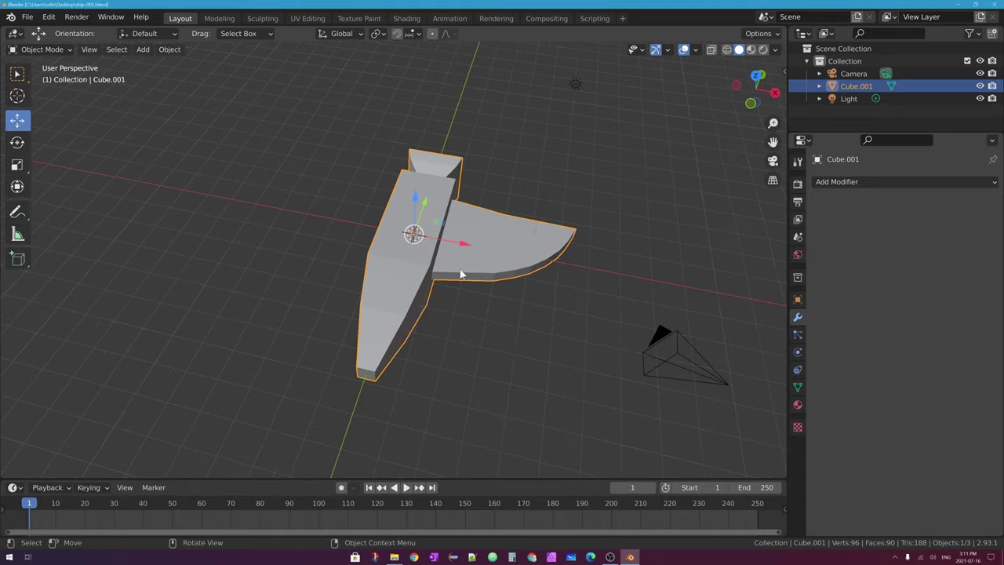
{"action": "mouse_move", "coordinate": [441, 277]}
{"action": "middle_mouse_down"}
{"action": "mouse_move", "coordinate": [387, 270]}
{"action": "mouse_move", "coordinate": [464, 293]}
{"action": "mouse_move", "coordinate": [459, 282]}
{"action": "middle_mouse_up"}
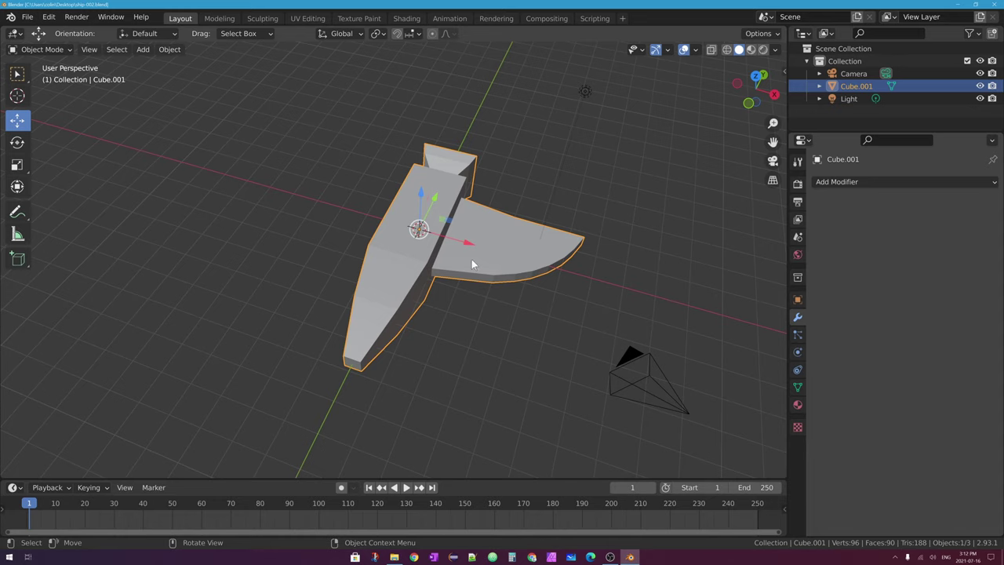
{"action": "middle_click_drag", "start_coordinate": [465, 268], "coordinate": [458, 243]}
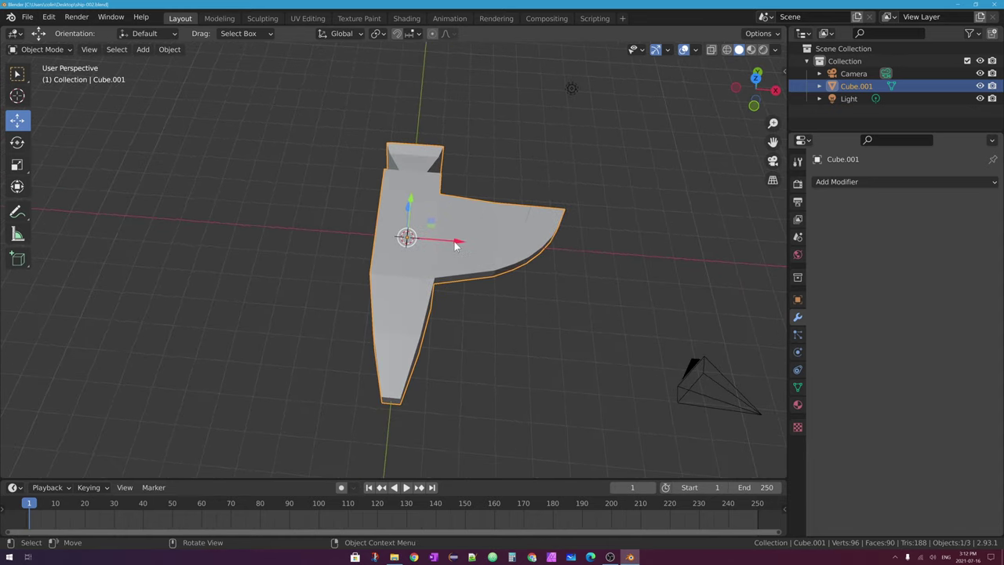
{"action": "left_click_drag", "start_coordinate": [455, 246], "coordinate": [676, 248]}
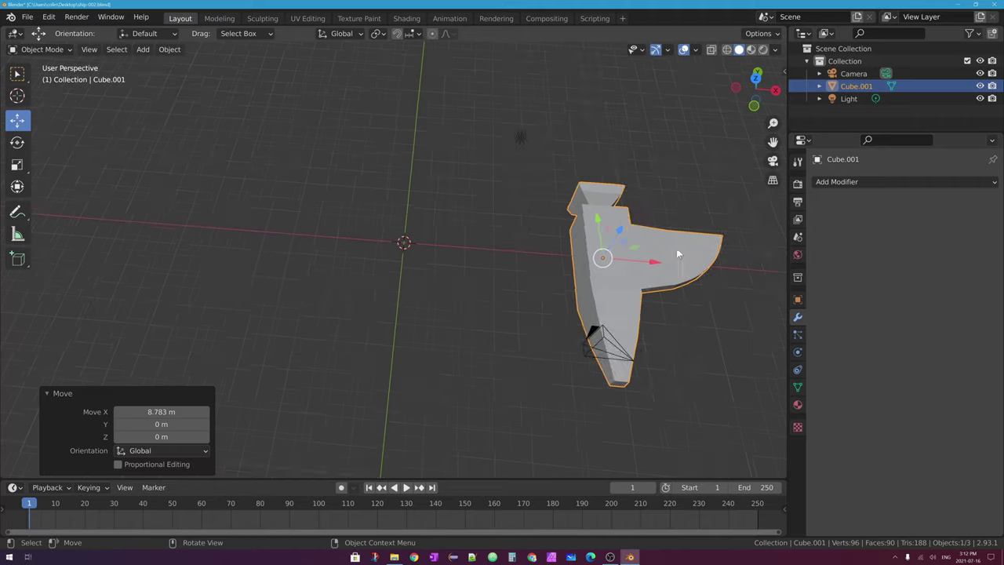
Step: Duplicate the ship and place the copy -20 m along global X, on the opposite side of the origin
{"action": "scroll", "coordinate": [628, 258], "scroll_direction": "down", "scroll_amount": 4}
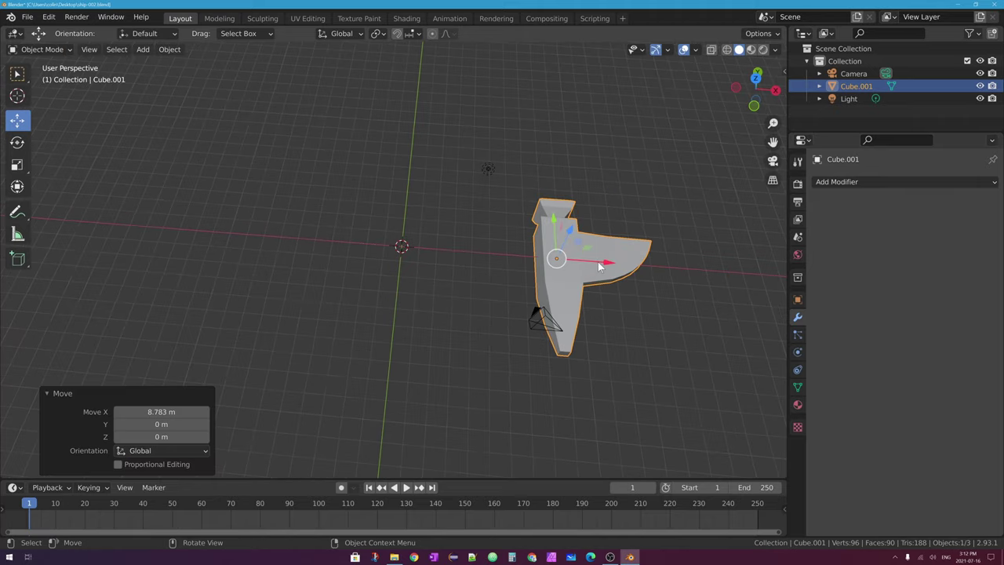
{"action": "key", "text": "shift+d"}
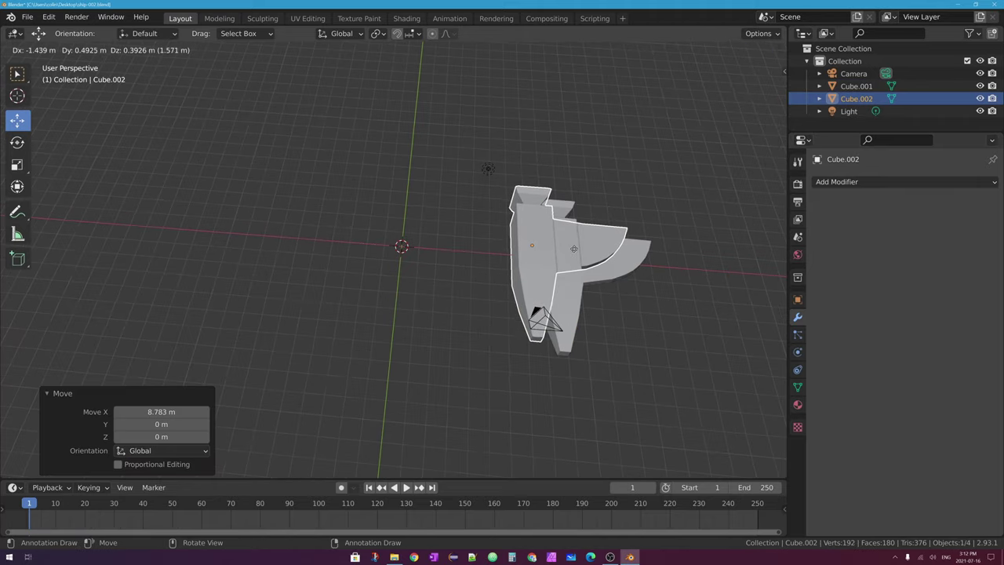
{"action": "key", "text": "x"}
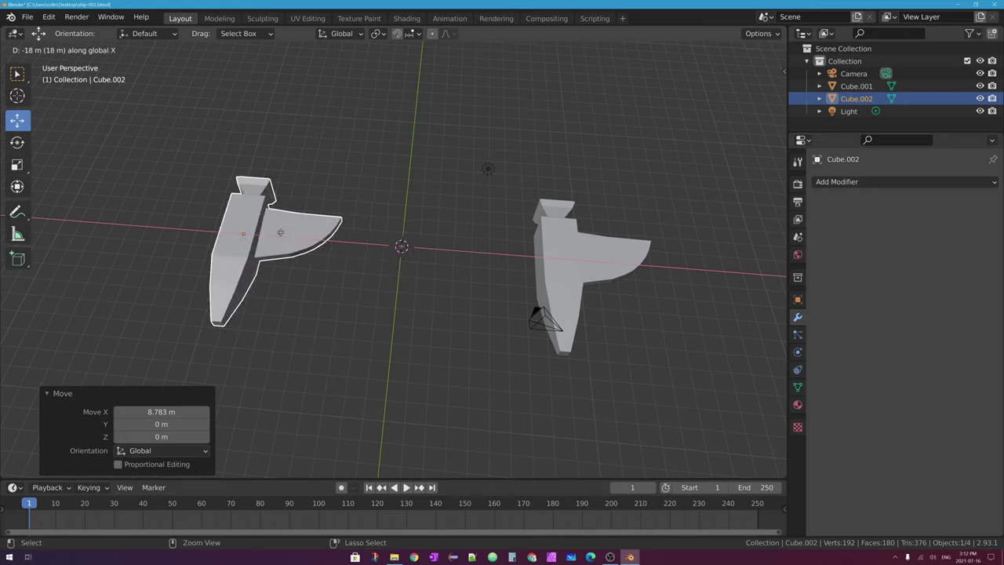
{"action": "left_click", "coordinate": [253, 229]}
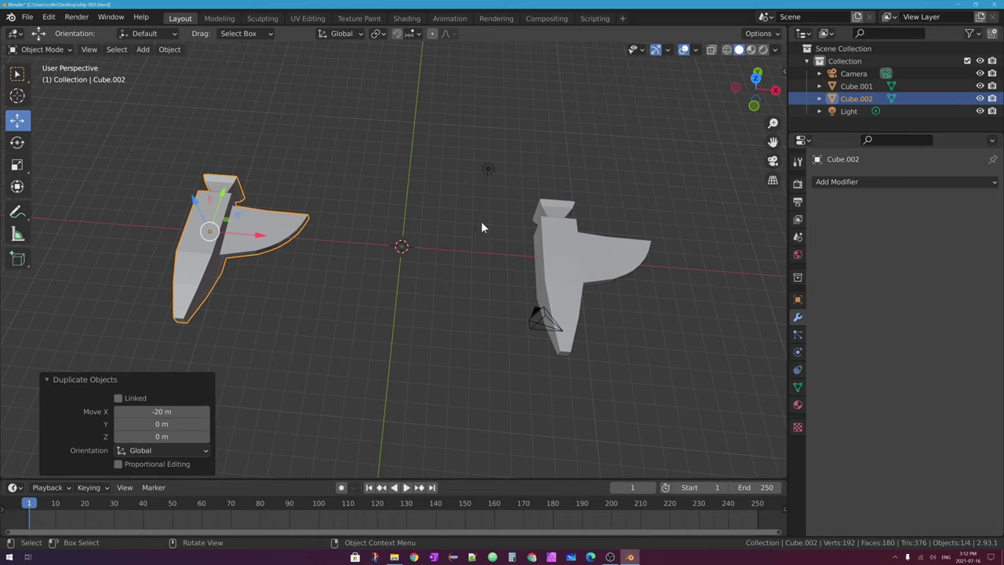
Step: Select the original ship on the positive X side of the origin
{"action": "left_click", "coordinate": [589, 259]}
{"action": "middle_click_drag", "start_coordinate": [588, 258], "coordinate": [474, 272], "text": "shift"}
{"action": "scroll", "coordinate": [483, 283], "scroll_direction": "up", "scroll_amount": 2}
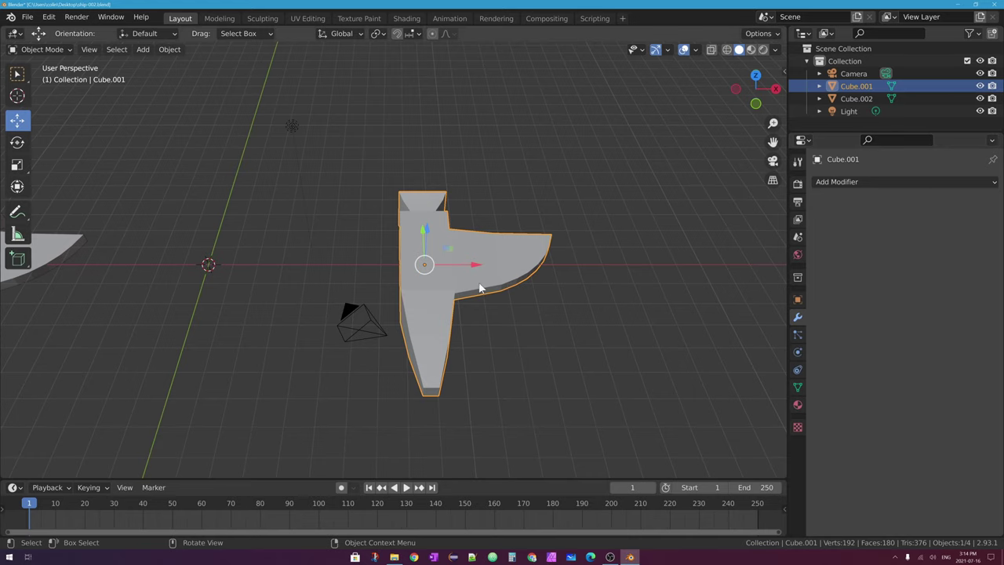
Step: Try a Mirror modifier across the X axis on the original ship and remove it again
{"action": "left_click", "coordinate": [857, 186]}
{"action": "left_click", "coordinate": [828, 183]}
{"action": "mouse_move", "coordinate": [449, 245]}
{"action": "middle_mouse_down"}
{"action": "mouse_move", "coordinate": [418, 247]}
{"action": "mouse_move", "coordinate": [433, 239]}
{"action": "middle_mouse_up"}
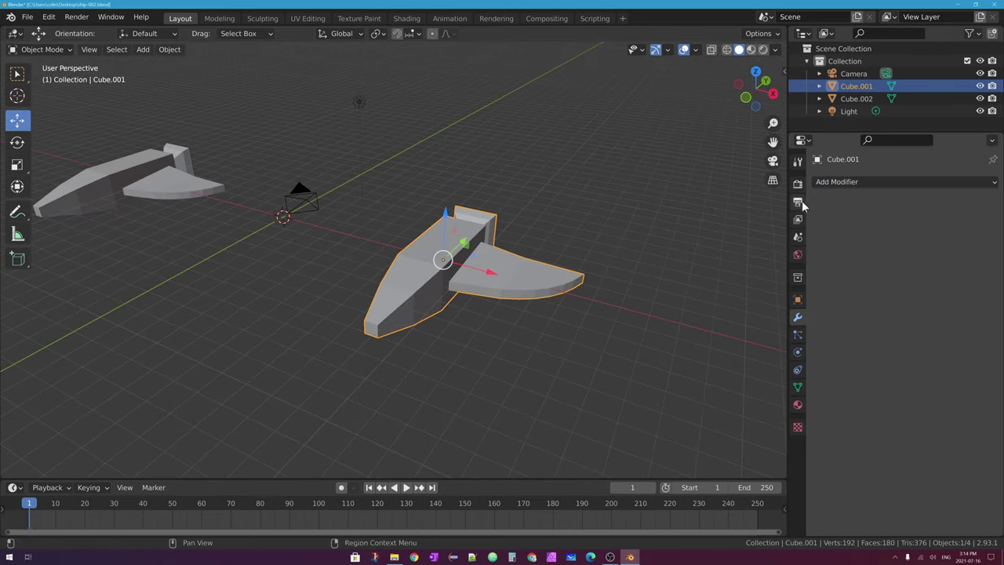
{"action": "left_click", "coordinate": [850, 186]}
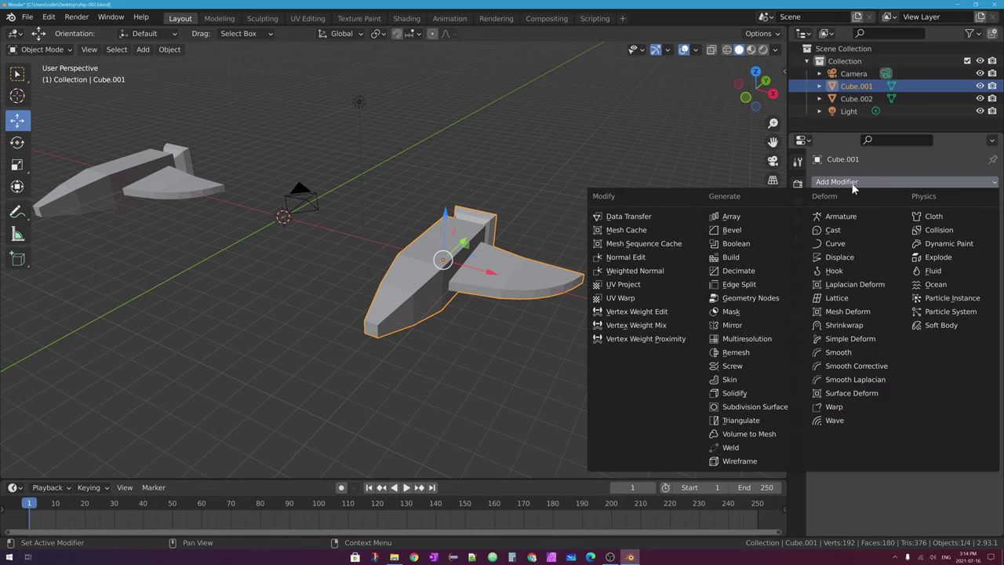
{"action": "left_click", "coordinate": [744, 325]}
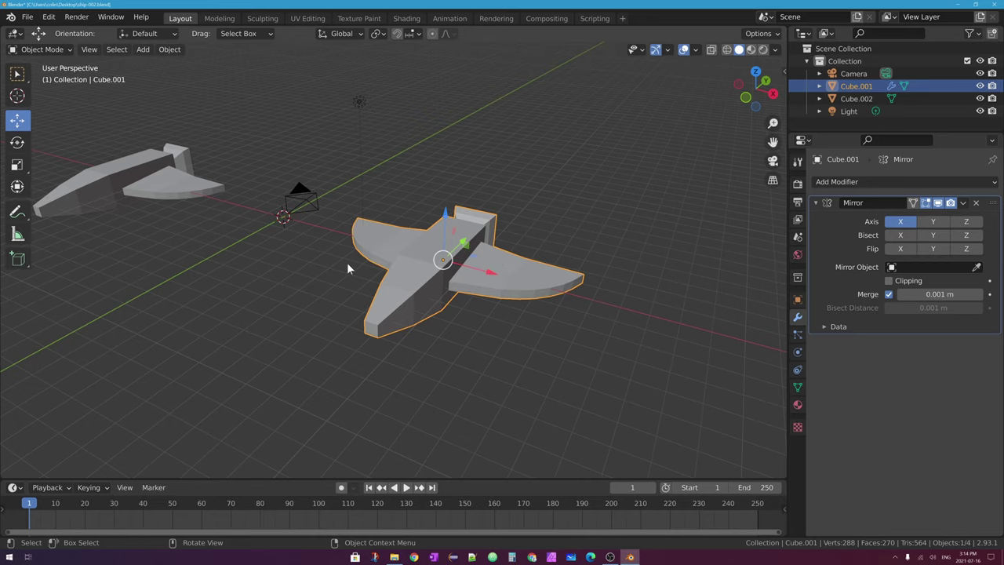
{"action": "middle_click_drag", "start_coordinate": [439, 287], "coordinate": [538, 258]}
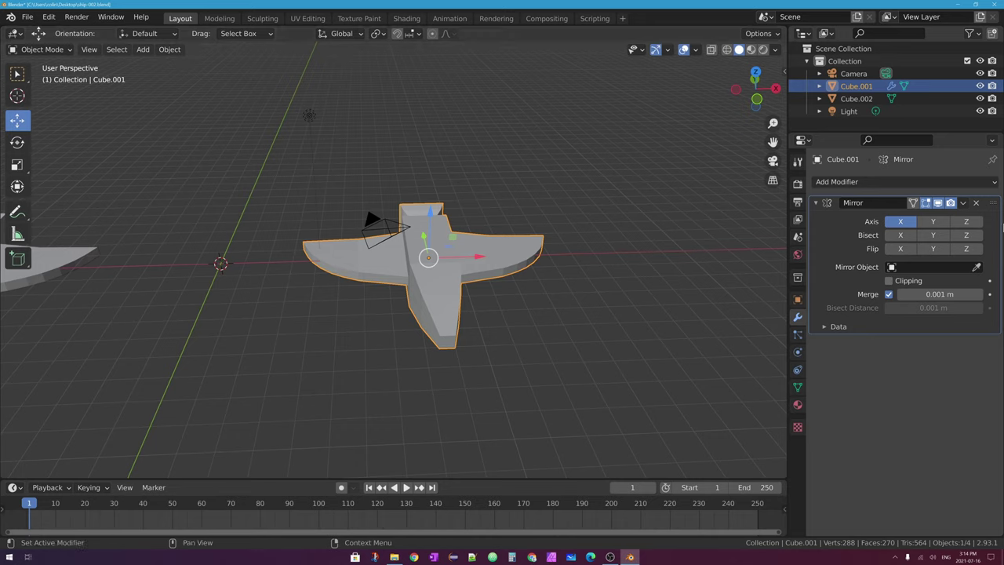
{"action": "left_click", "coordinate": [976, 204]}
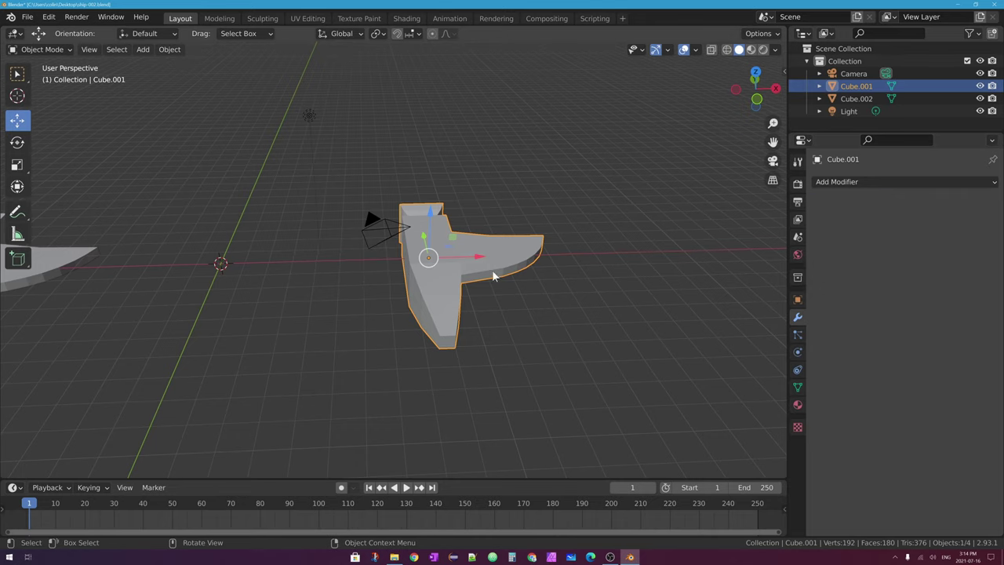
Step: Switch the original ship to Edit Mode
{"action": "middle_click_drag", "start_coordinate": [466, 260], "coordinate": [457, 285]}
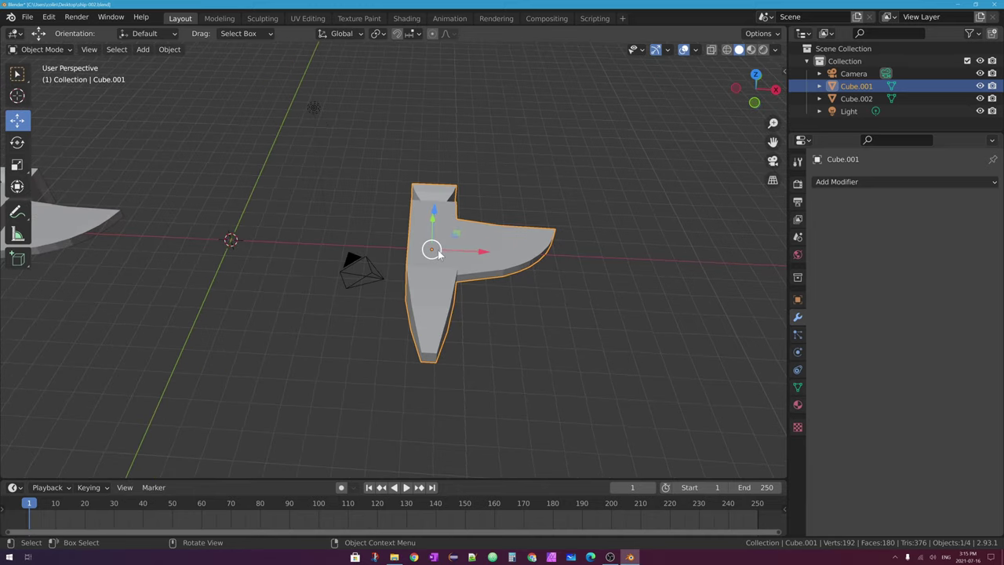
{"action": "scroll", "coordinate": [439, 251], "scroll_direction": "up", "scroll_amount": 5}
{"action": "middle_click_drag", "start_coordinate": [496, 237], "coordinate": [459, 233], "text": "shift"}
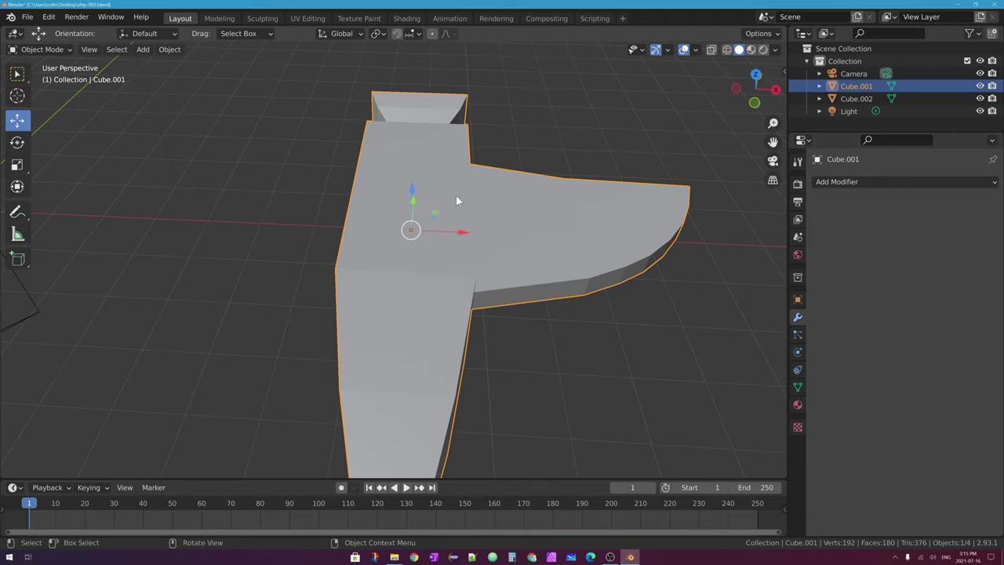
{"action": "key", "text": "Tab"}
{"action": "scroll", "coordinate": [440, 208], "scroll_direction": "down", "scroll_amount": 4}
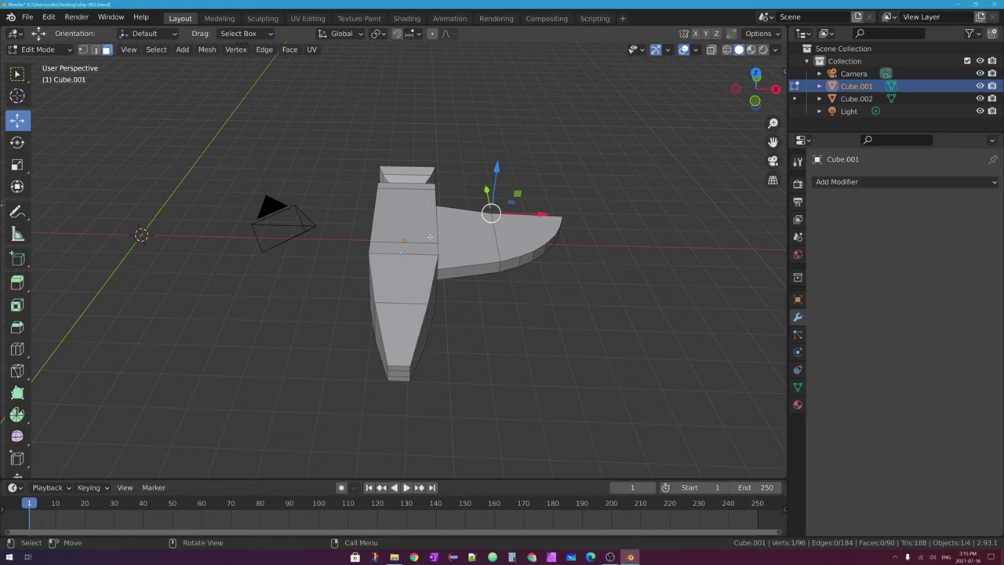
Step: Try a centred lengthwise loop cut along the fuselage twice, undoing it each time
{"action": "key", "text": "ctrl+r"}
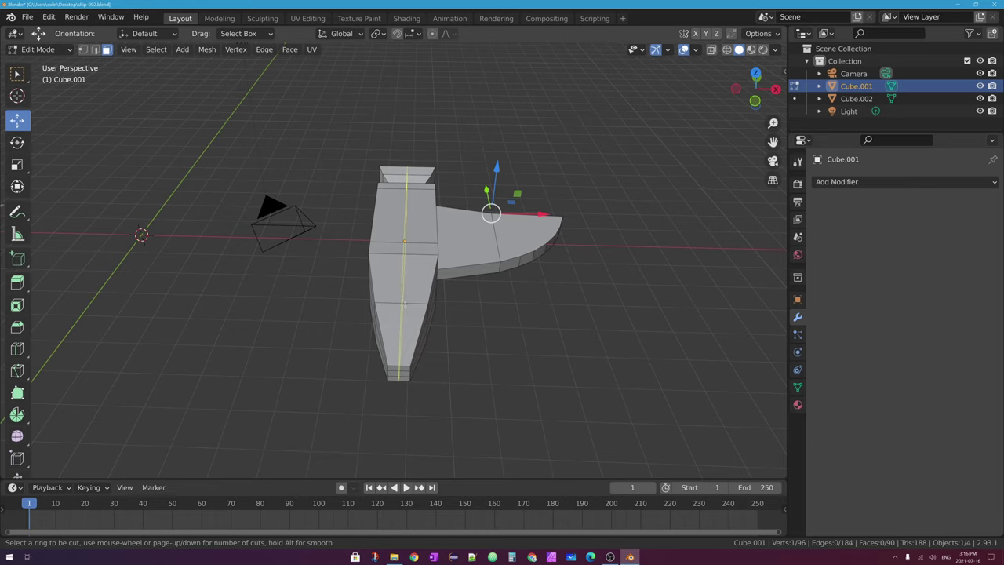
{"action": "left_click", "coordinate": [404, 303]}
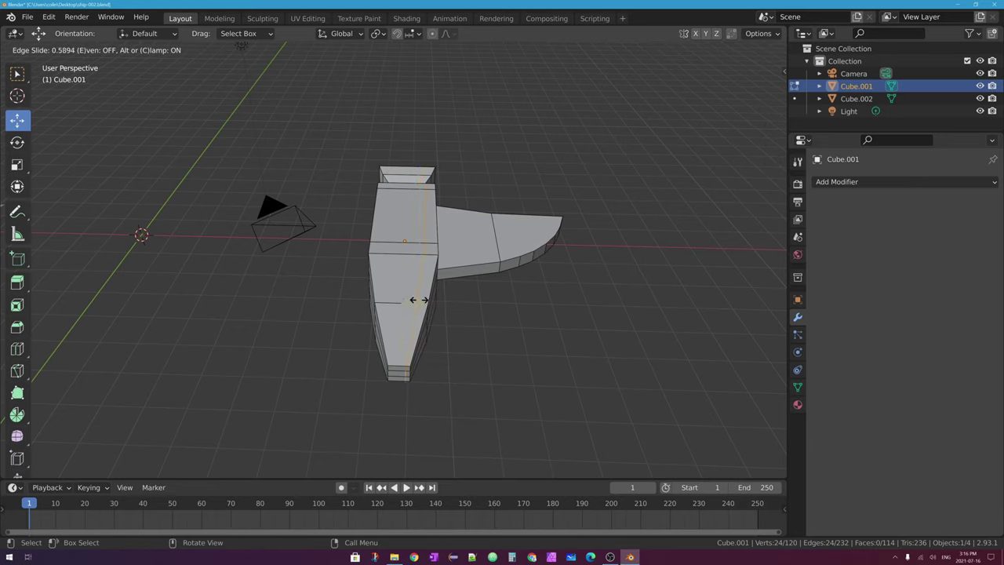
{"action": "right_click", "coordinate": [415, 324]}
{"action": "key", "text": "ctrl+z"}
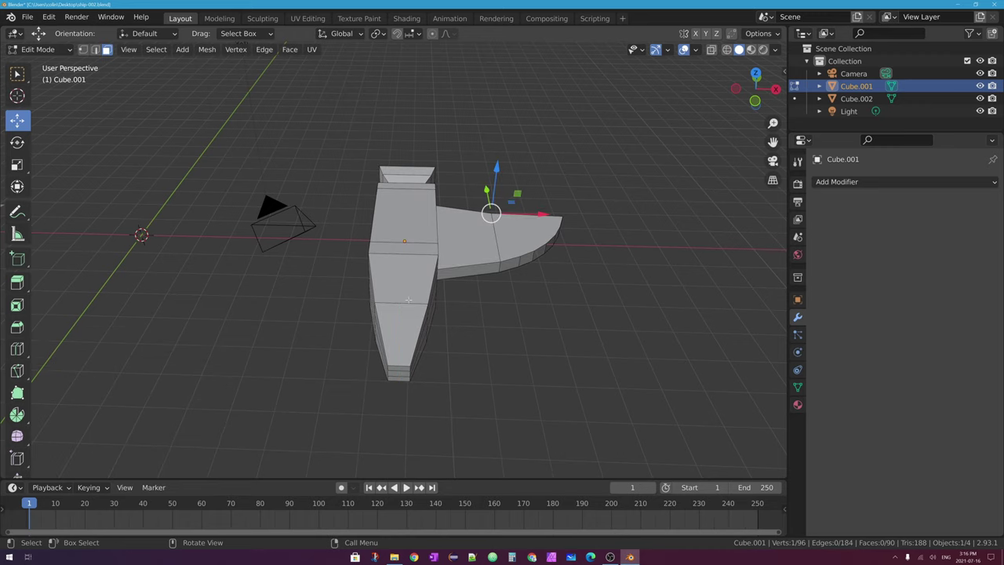
{"action": "key", "text": "ctrl+r"}
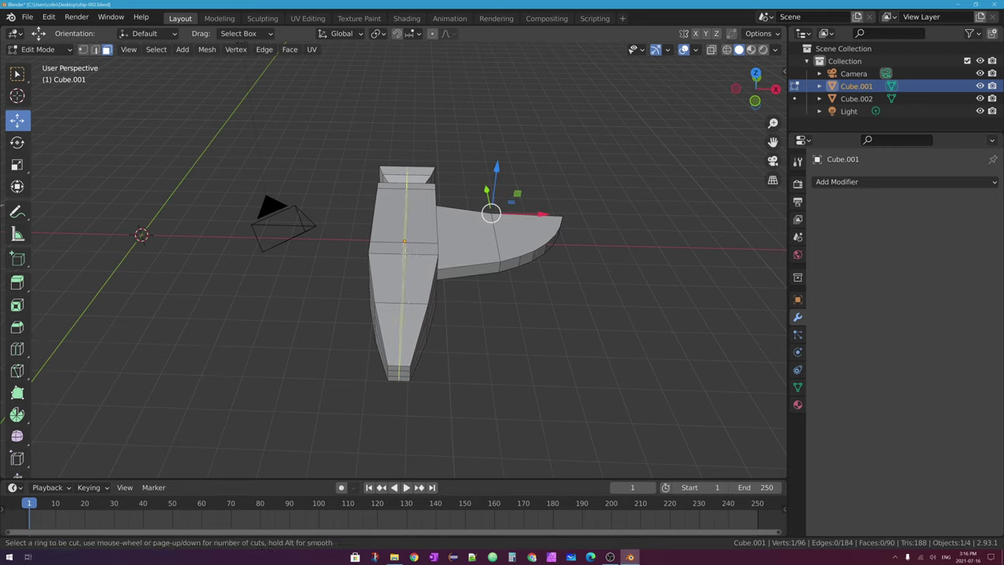
{"action": "left_click", "coordinate": [405, 251]}
{"action": "right_click", "coordinate": [429, 252]}
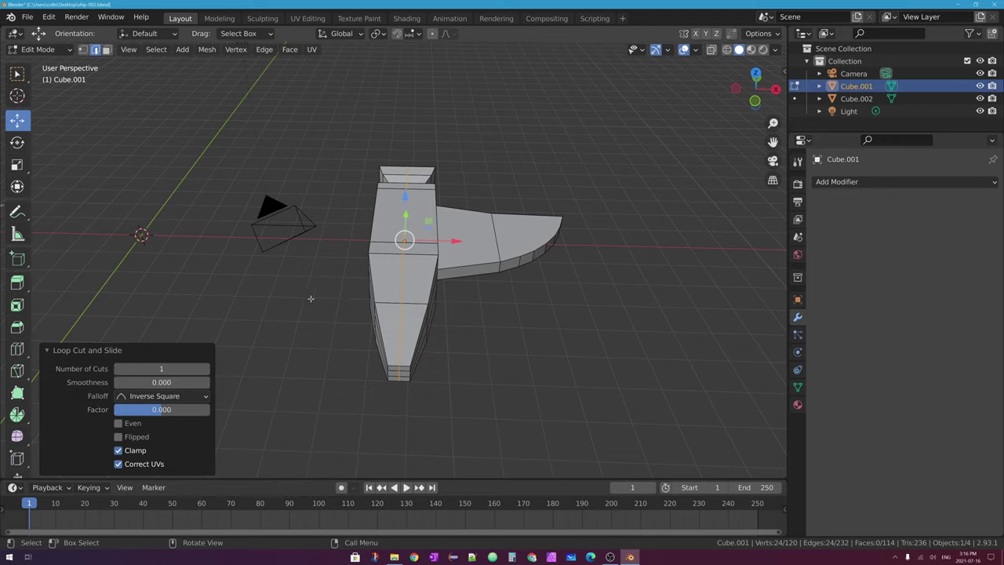
{"action": "key", "text": "ctrl+z"}
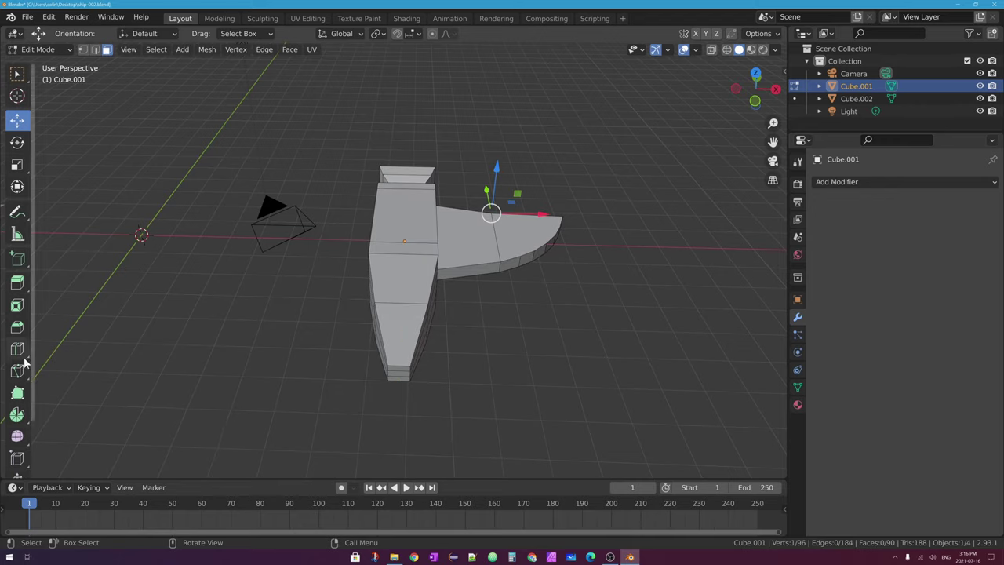
Step: Add a single lengthwise edge loop down the exact middle of the fuselage with the Loop Cut tool
{"action": "left_click", "coordinate": [17, 350]}
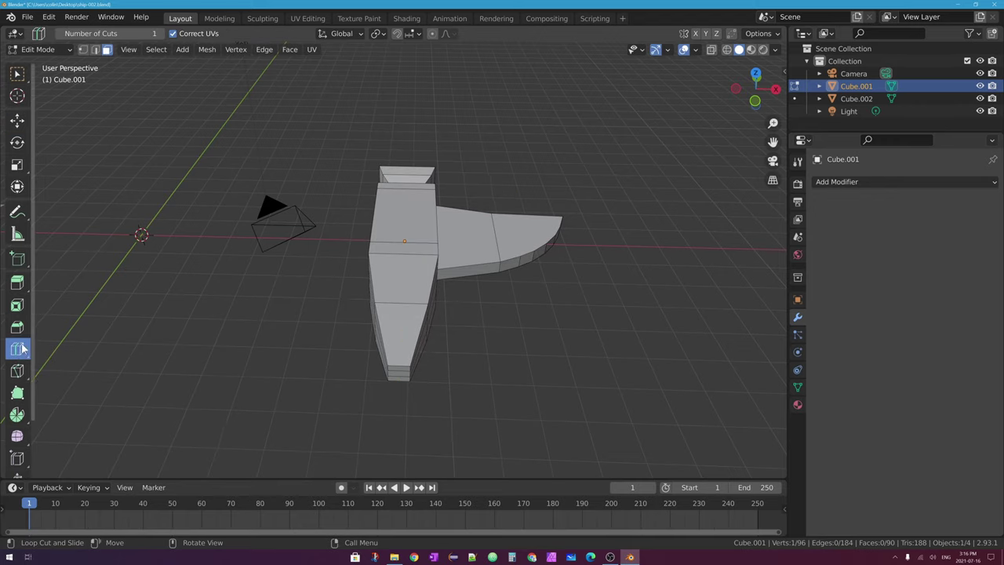
{"action": "left_click", "coordinate": [404, 242]}
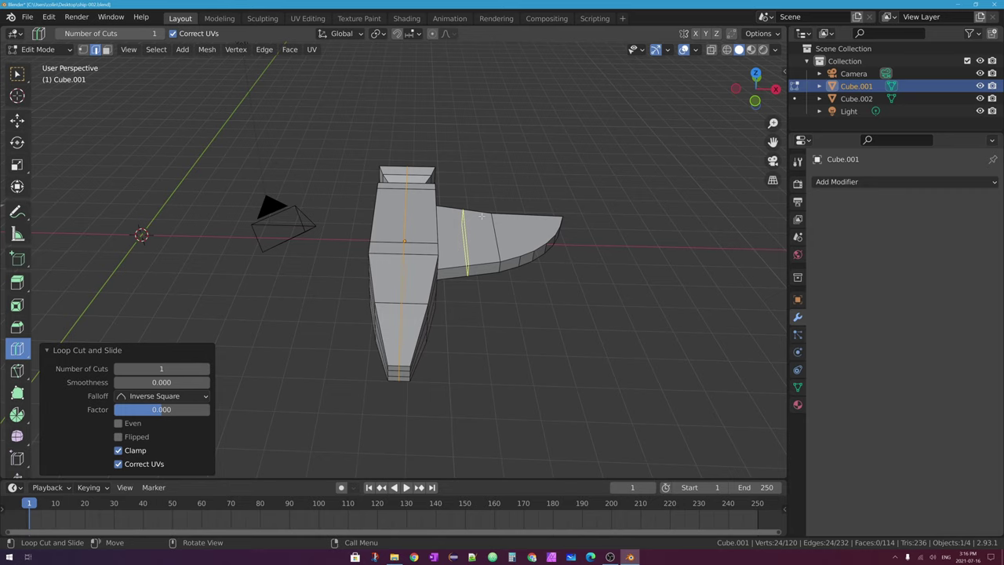
Step: From the top view, use vertex selection to select the fuselage's centre-line vertex level with the wing's straight rear edge
{"action": "left_click", "coordinate": [756, 74]}
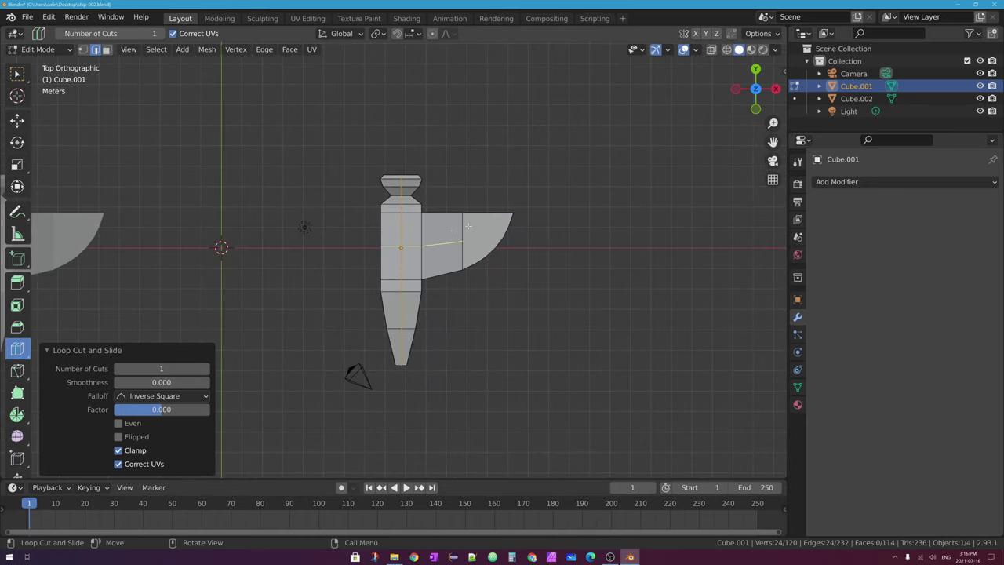
{"action": "scroll", "coordinate": [397, 270], "scroll_direction": "up", "scroll_amount": 10}
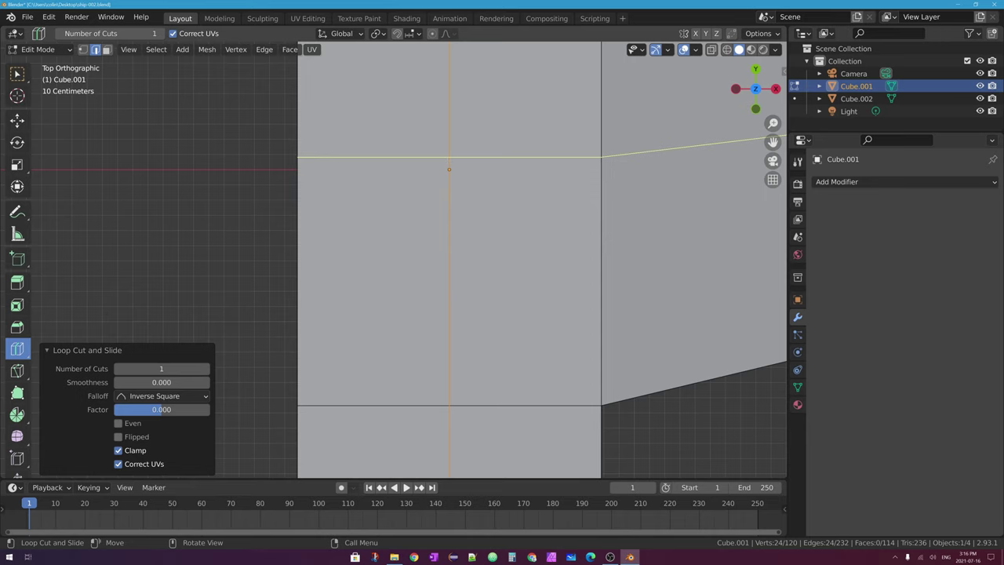
{"action": "scroll", "coordinate": [448, 169], "scroll_direction": "down", "scroll_amount": 4}
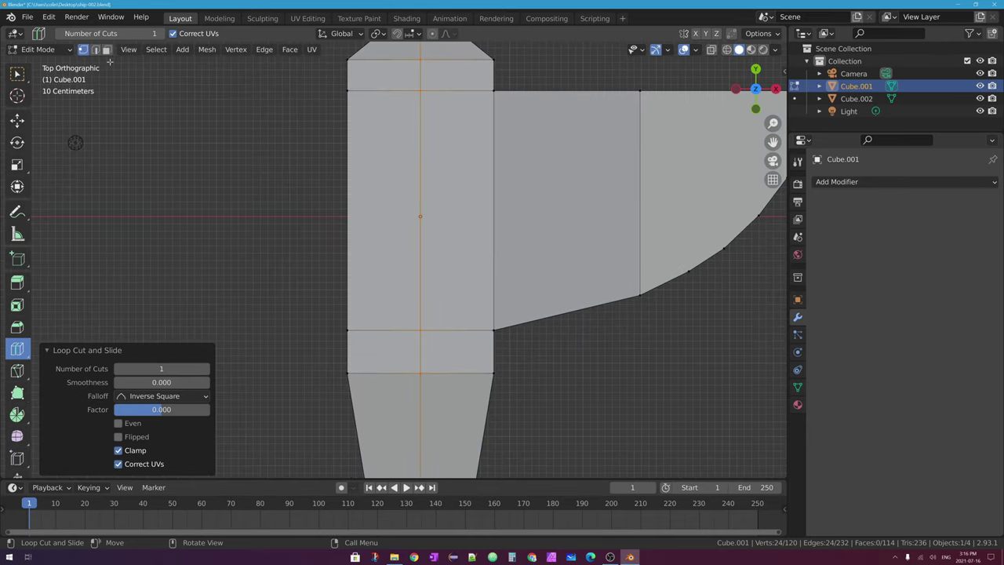
{"action": "left_click", "coordinate": [83, 50]}
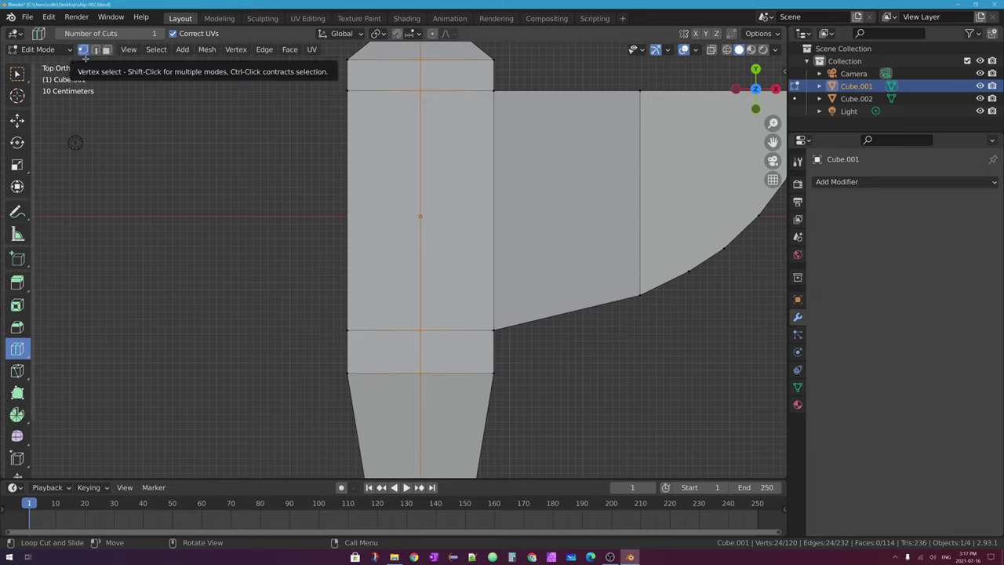
{"action": "left_click", "coordinate": [17, 75]}
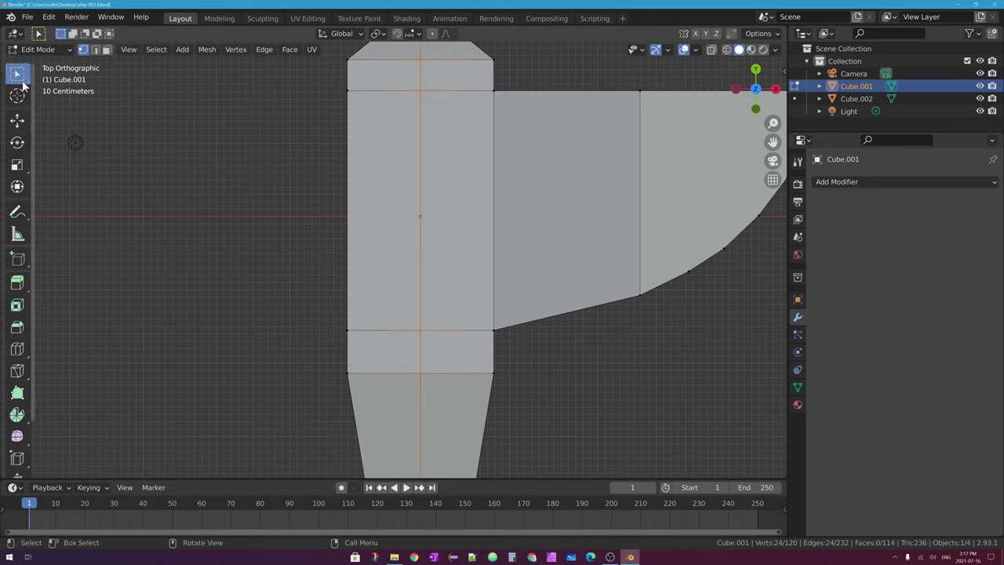
{"action": "left_click", "coordinate": [419, 91]}
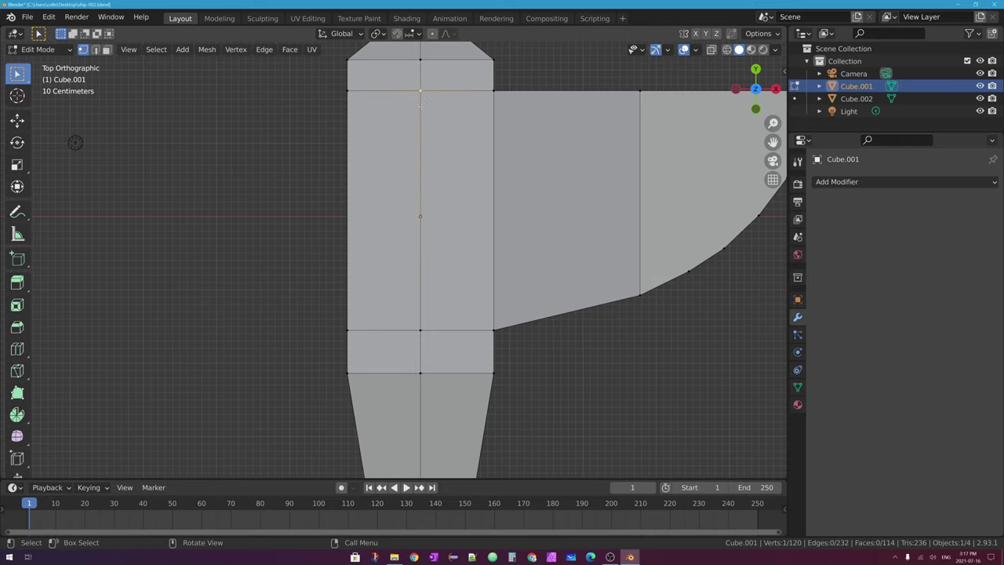
Step: Enable the Screencast Keys display in the viewport
{"action": "mouse_move", "coordinate": [784, 71]}
{"action": "left_mouse_down"}
{"action": "mouse_move", "coordinate": [654, 69]}
{"action": "mouse_move", "coordinate": [781, 67]}
{"action": "left_mouse_up"}
{"action": "left_click", "coordinate": [782, 68]}
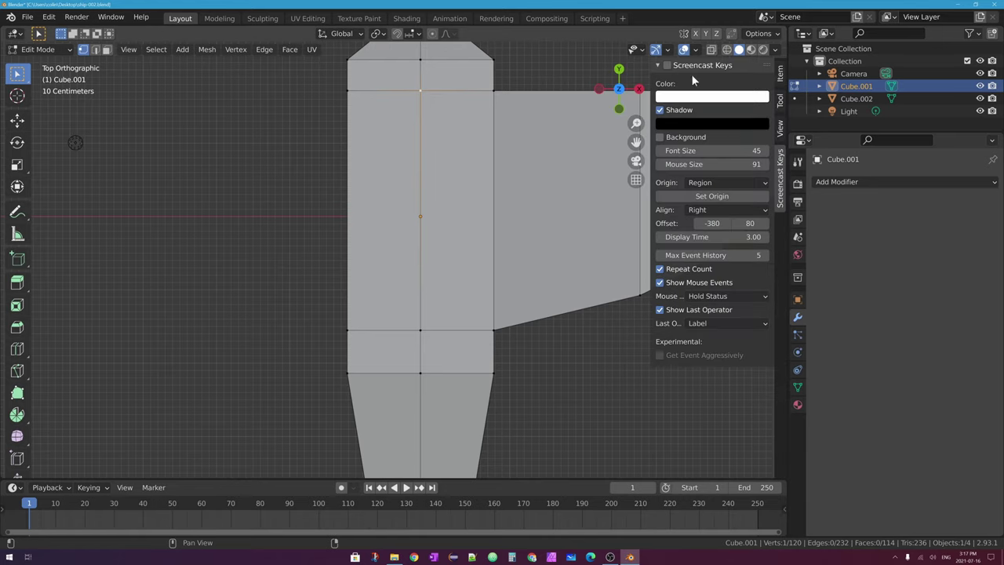
{"action": "left_click", "coordinate": [781, 78]}
{"action": "left_click", "coordinate": [780, 103]}
{"action": "left_click", "coordinate": [782, 128]}
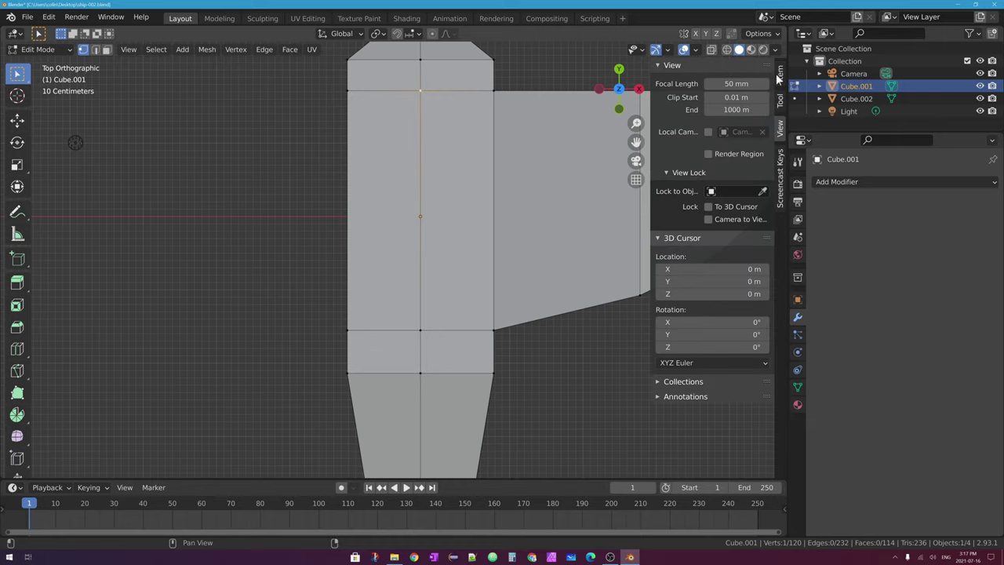
{"action": "left_click", "coordinate": [780, 171]}
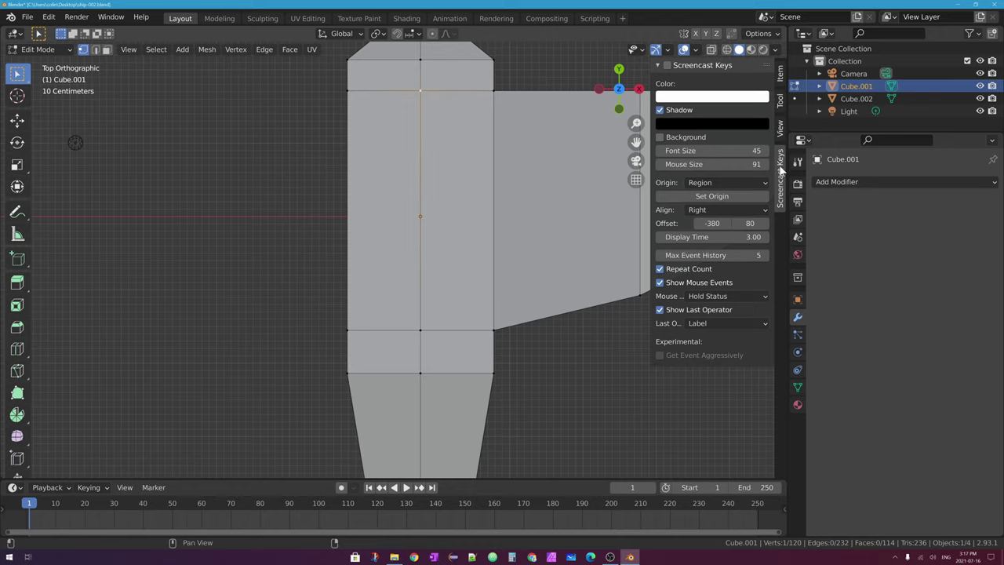
{"action": "left_click", "coordinate": [666, 65]}
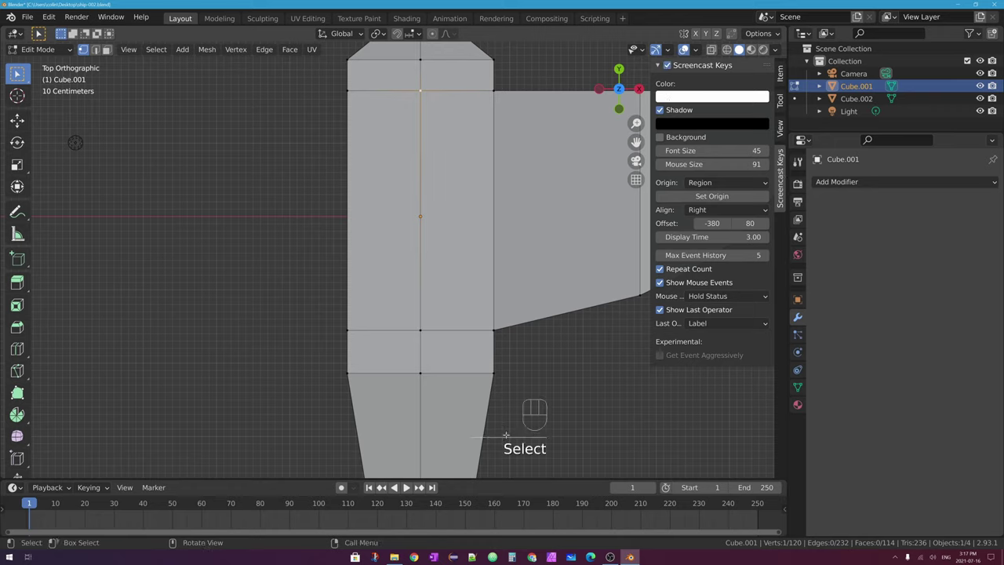
Step: Show the selected centre-line vertex's coordinates and try moving it about -0.22 m along X, undoing the move
{"action": "left_click", "coordinate": [780, 75]}
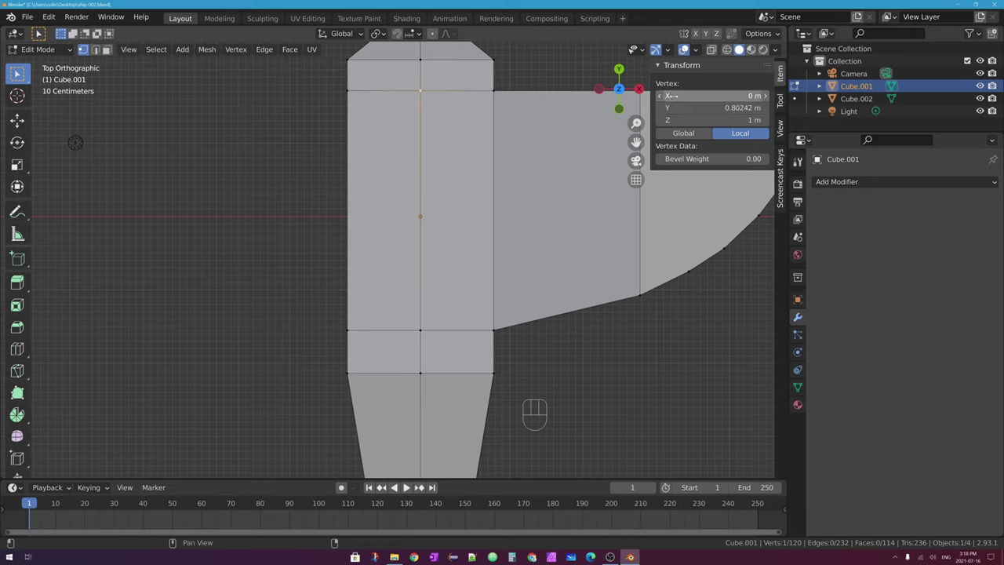
{"action": "left_click", "coordinate": [692, 95]}
{"action": "left_click", "coordinate": [17, 120]}
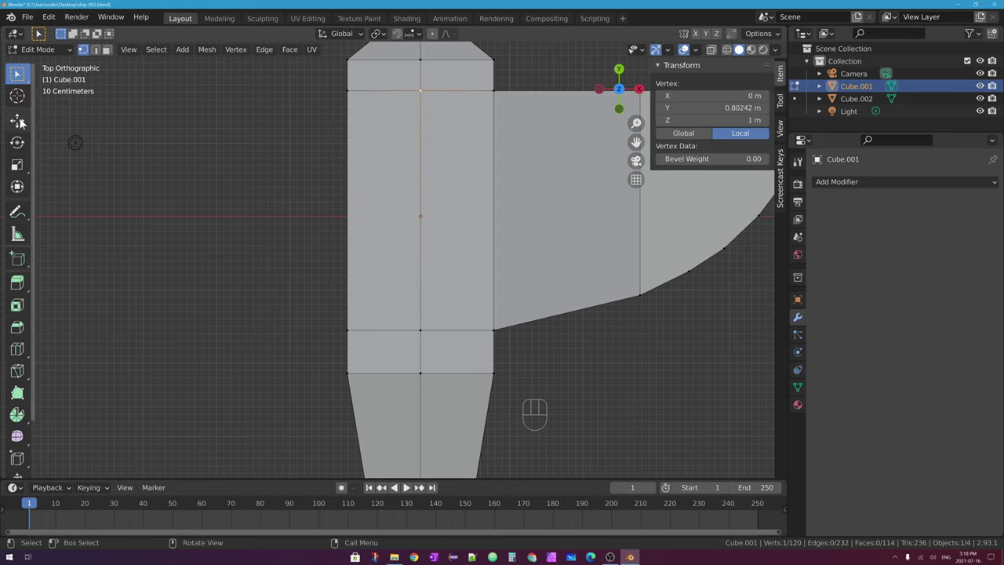
{"action": "left_click_drag", "start_coordinate": [469, 90], "coordinate": [453, 90]}
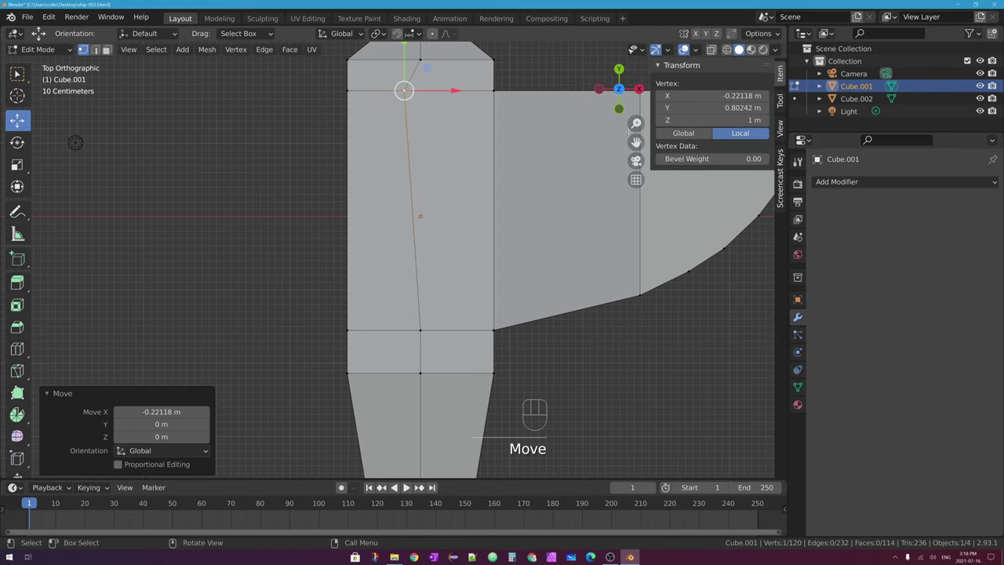
{"action": "key", "text": "ctrl"}
{"action": "key", "text": "ctrl+z"}
Step: Switch from the Move tool to the Select Box tool with the whole ship in the top view
{"action": "scroll", "coordinate": [444, 102], "scroll_direction": "down", "scroll_amount": 3}
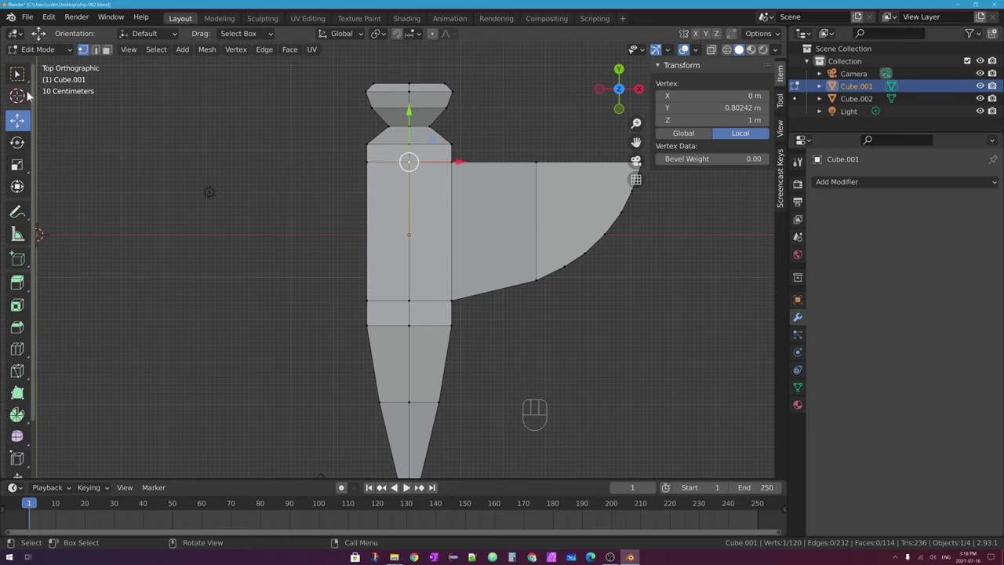
{"action": "scroll", "coordinate": [366, 126], "scroll_direction": "down", "scroll_amount": 2}
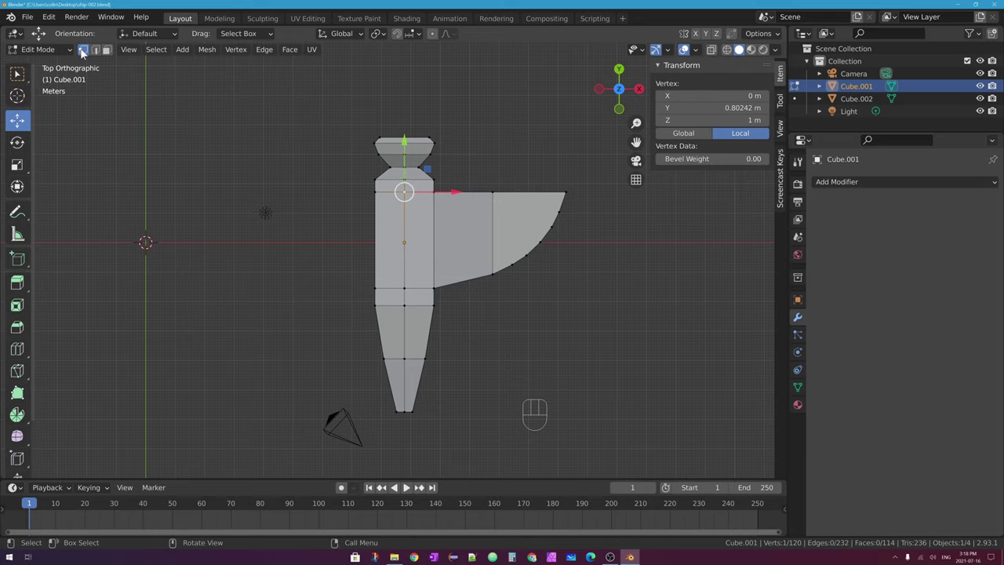
{"action": "left_click", "coordinate": [17, 74]}
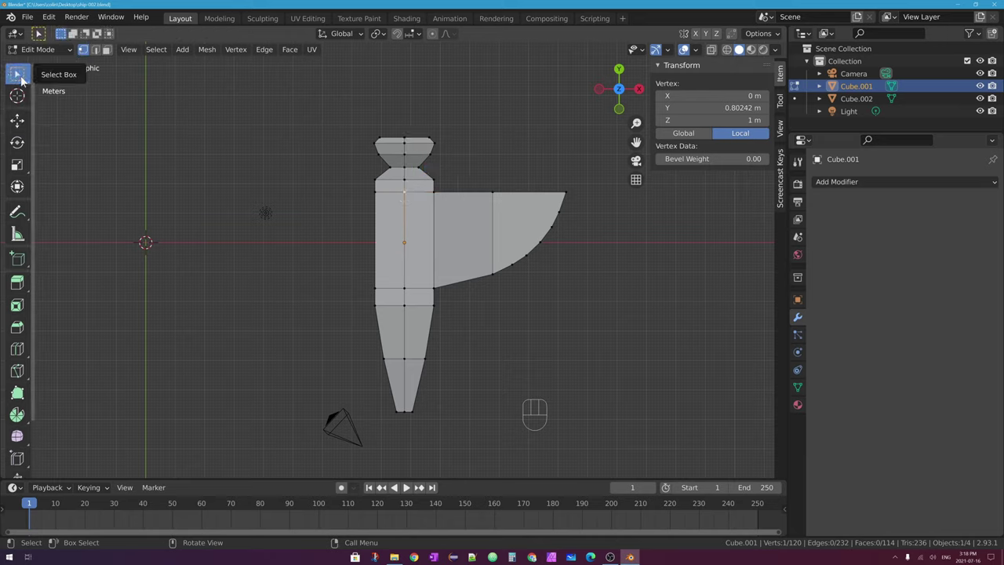
{"action": "left_click", "coordinate": [22, 80]}
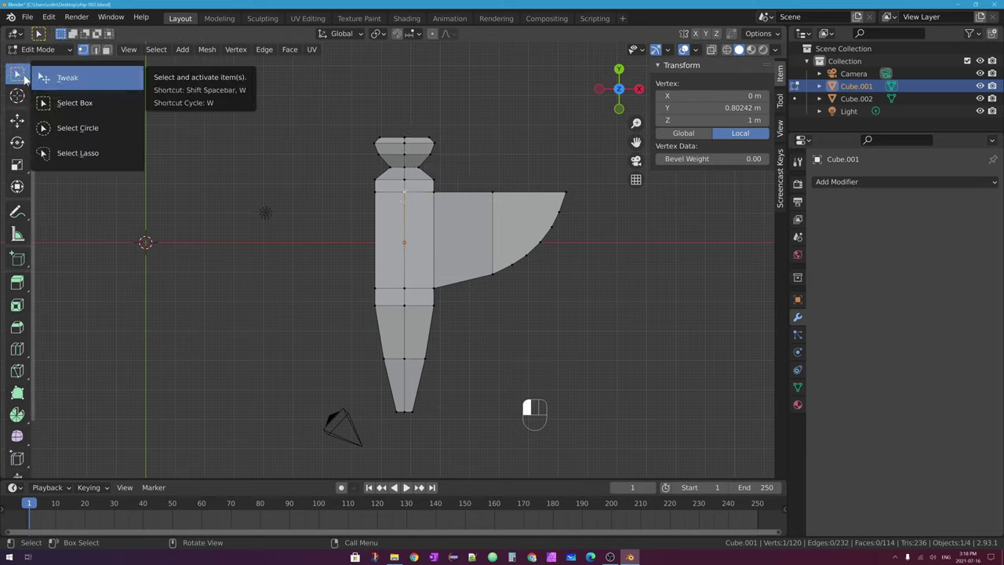
{"action": "left_click_drag", "start_coordinate": [66, 107], "coordinate": [85, 109]}
Step: Box-select the fuselage vertices on the wingless side without X-ray and check from an angle which ones are included
{"action": "left_click_drag", "start_coordinate": [292, 101], "coordinate": [400, 438]}
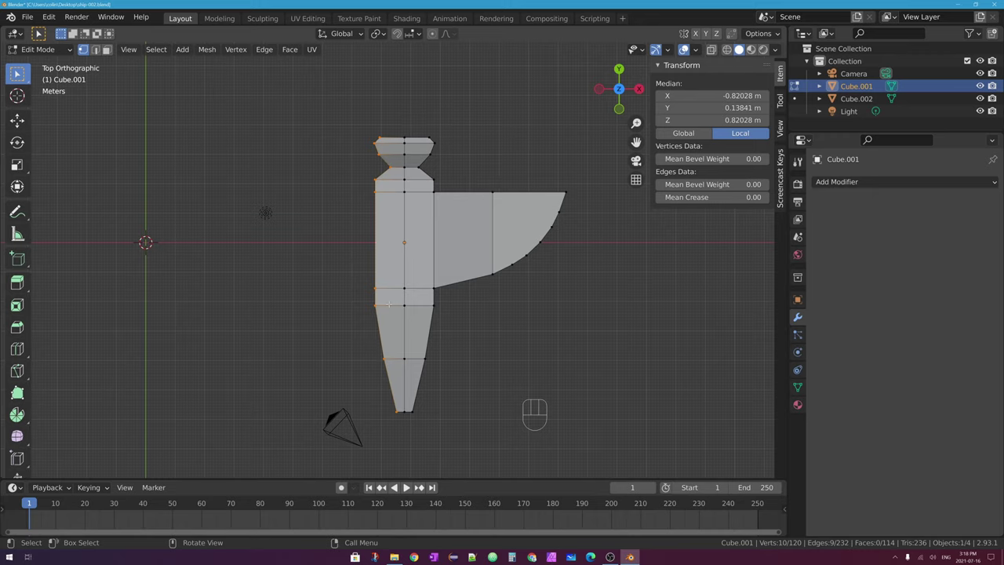
{"action": "middle_click_drag", "start_coordinate": [391, 309], "coordinate": [440, 196]}
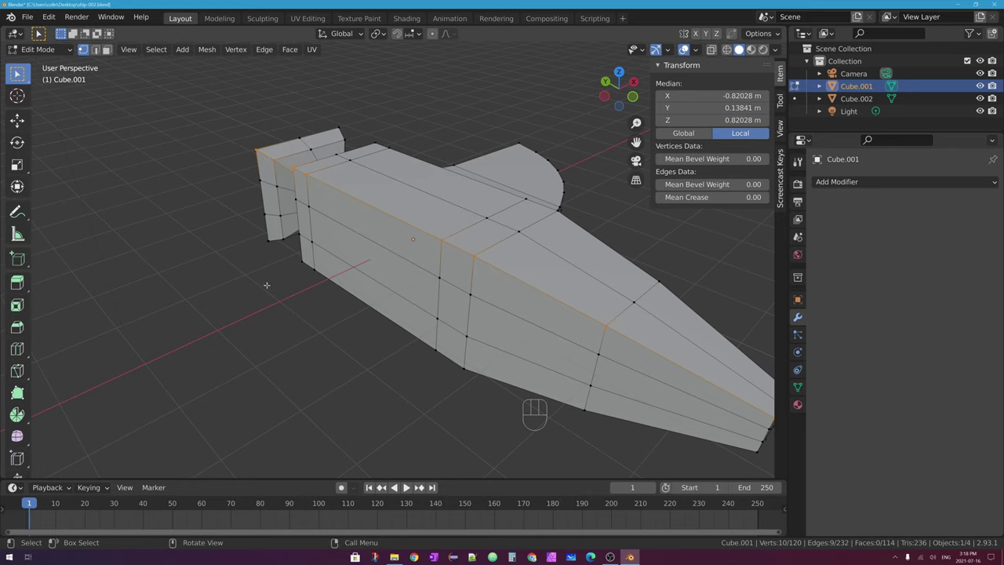
{"action": "left_click", "coordinate": [619, 72]}
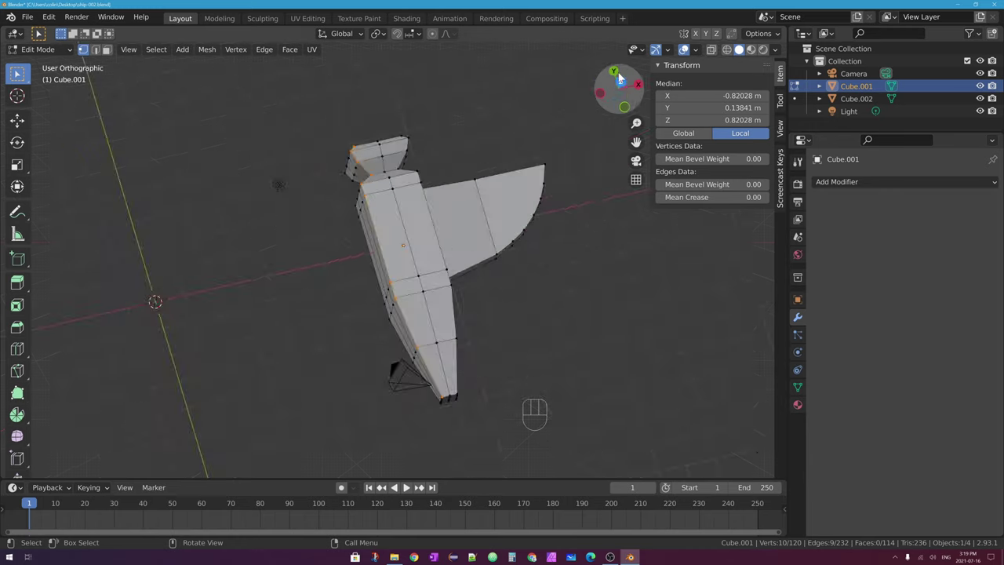
Step: Turn on X-ray display and check the see-through fuselage from an angle before returning to the top view
{"action": "left_click", "coordinate": [712, 50]}
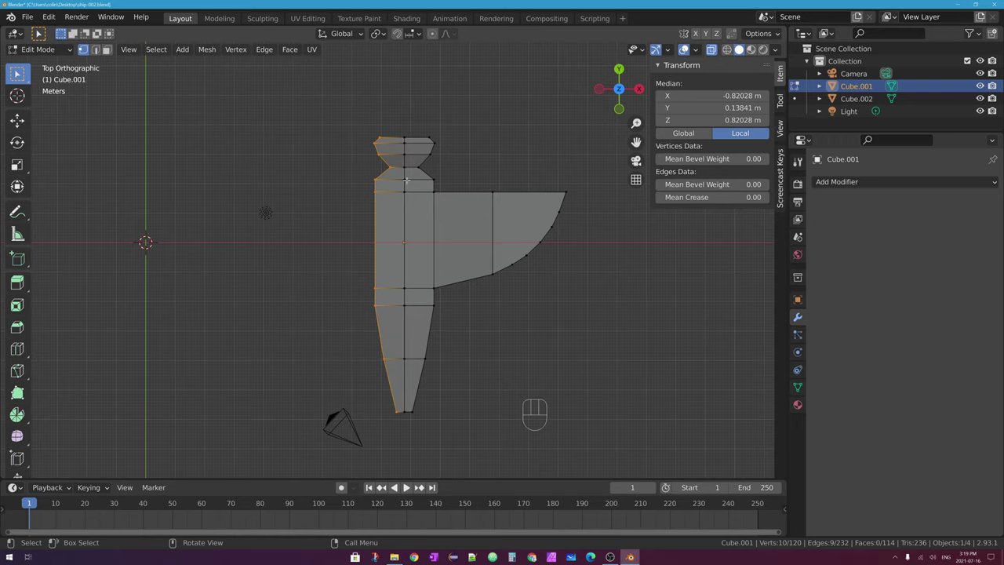
{"action": "middle_click_drag", "start_coordinate": [385, 243], "coordinate": [405, 192]}
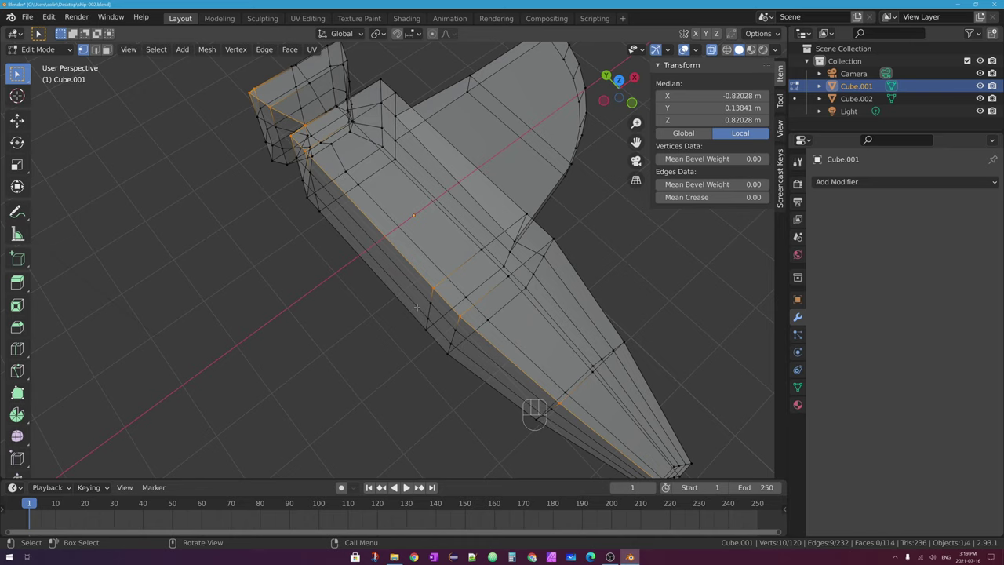
{"action": "key", "text": "KP_7"}
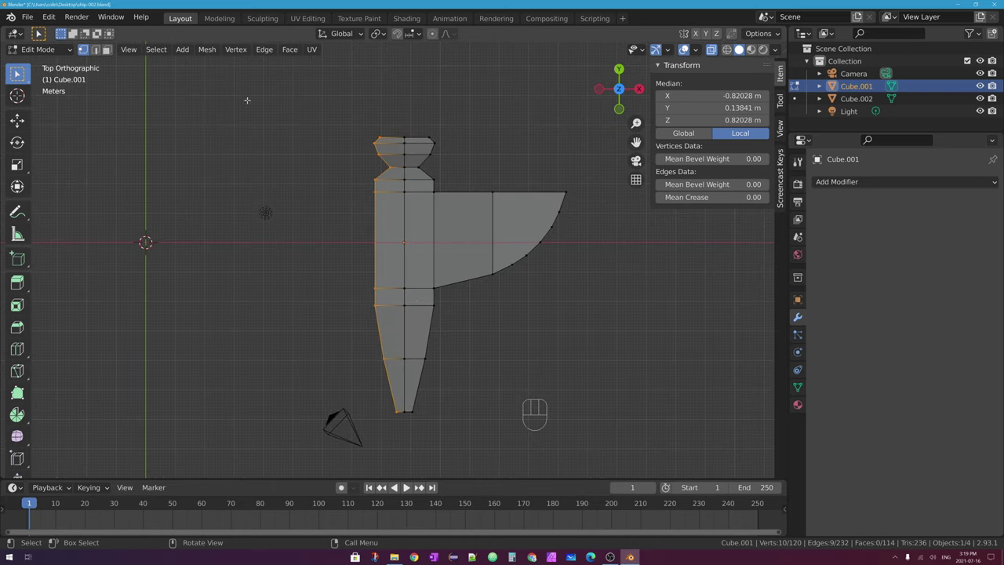
Step: Box-select all fuselage vertices on the wingless side of the centre line through the full depth and delete them as vertices
{"action": "left_click_drag", "start_coordinate": [328, 103], "coordinate": [404, 436]}
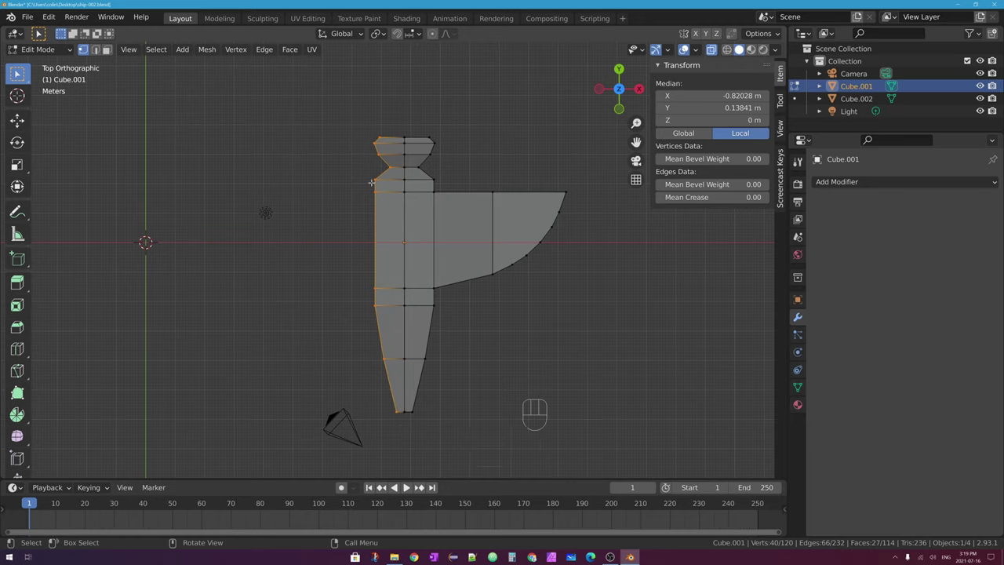
{"action": "middle_click_drag", "start_coordinate": [373, 227], "coordinate": [423, 188]}
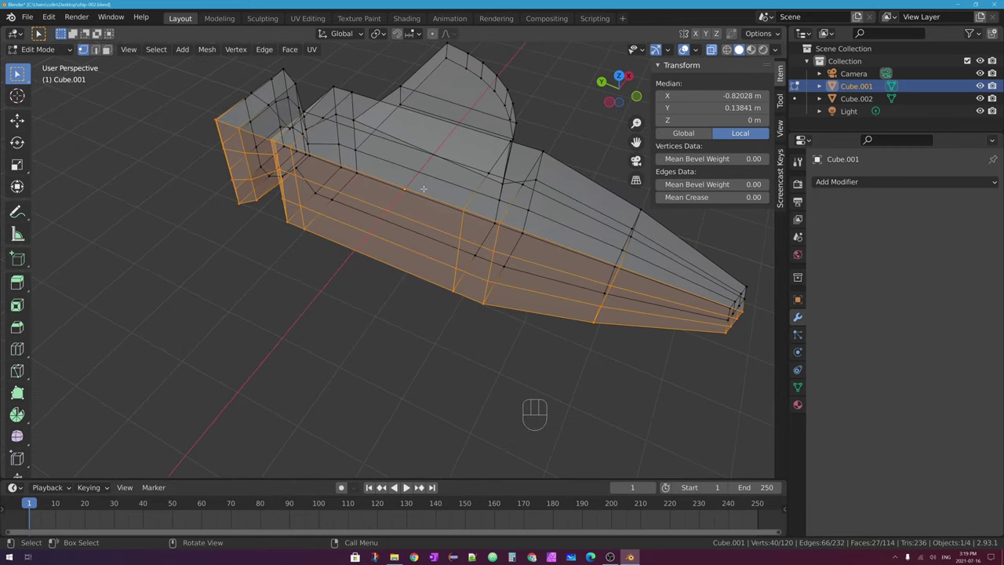
{"action": "key", "text": "KP_7"}
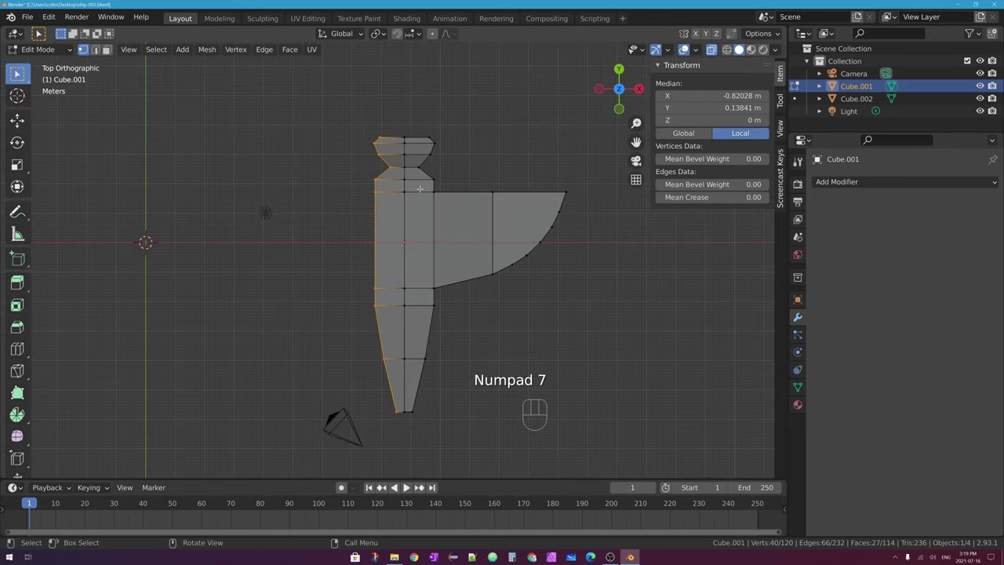
{"action": "key", "text": "x"}
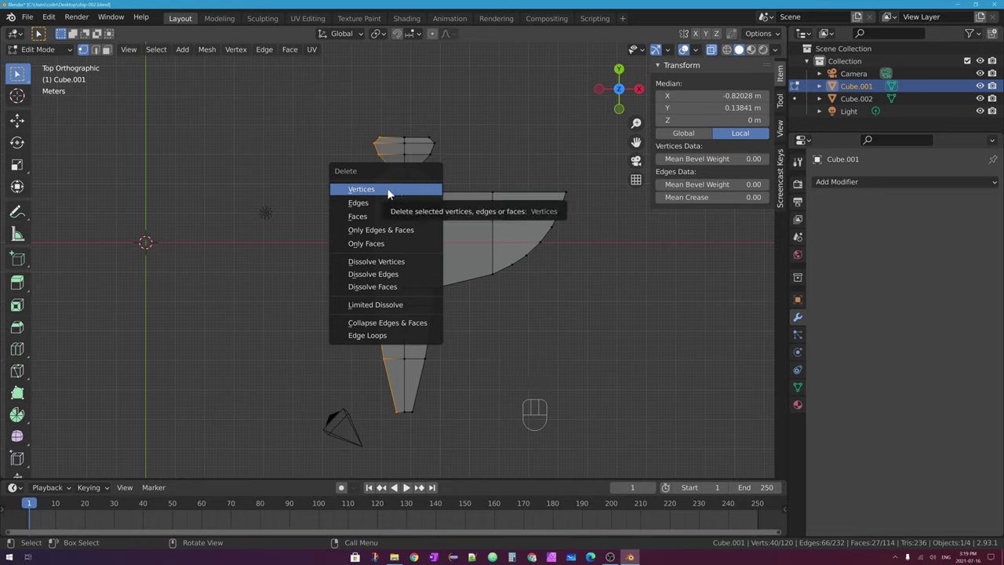
{"action": "left_click", "coordinate": [391, 192]}
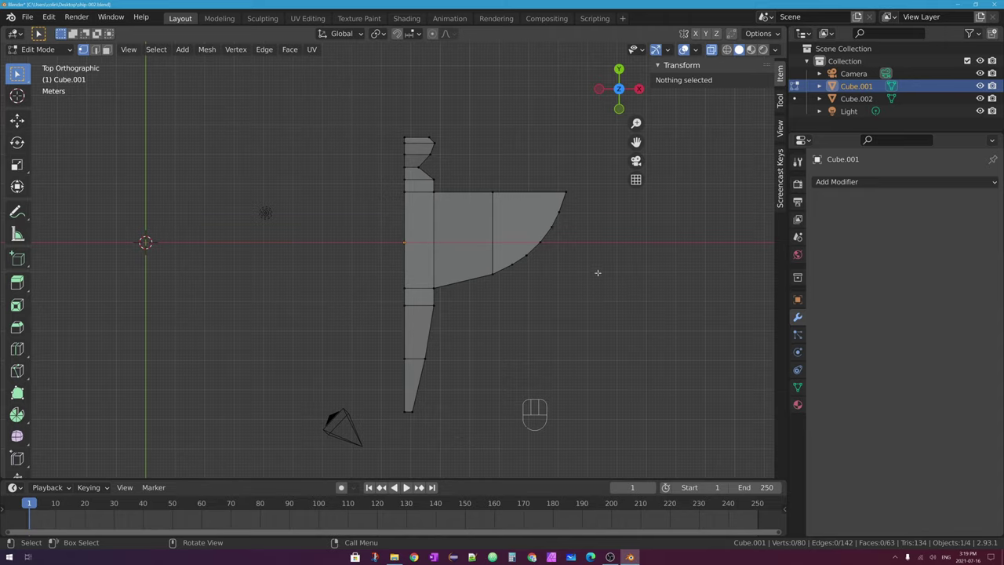
Step: Return to Object Mode and add a Mirror modifier on the X axis to the remaining half of the ship
{"action": "key", "text": "Tab"}
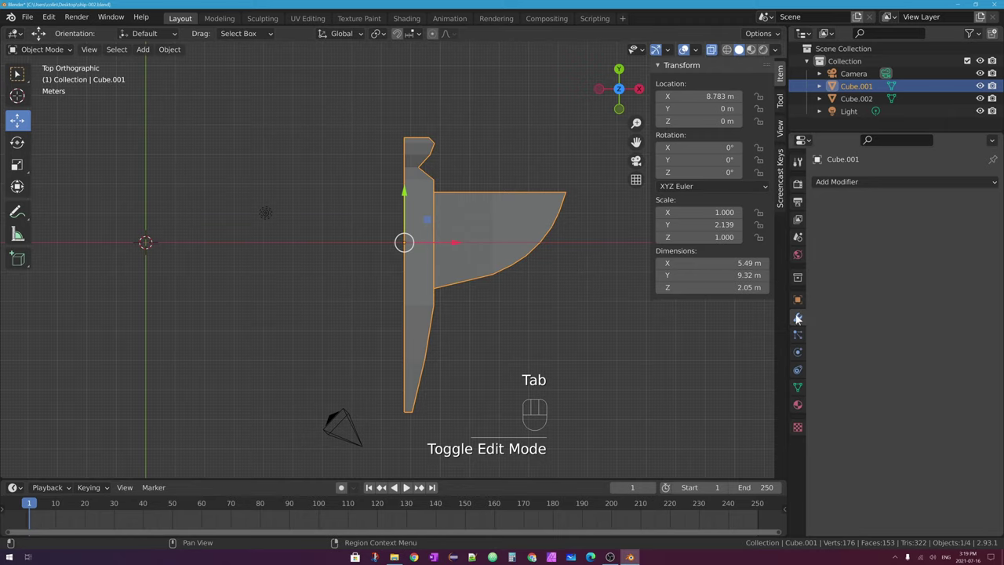
{"action": "left_click", "coordinate": [873, 181]}
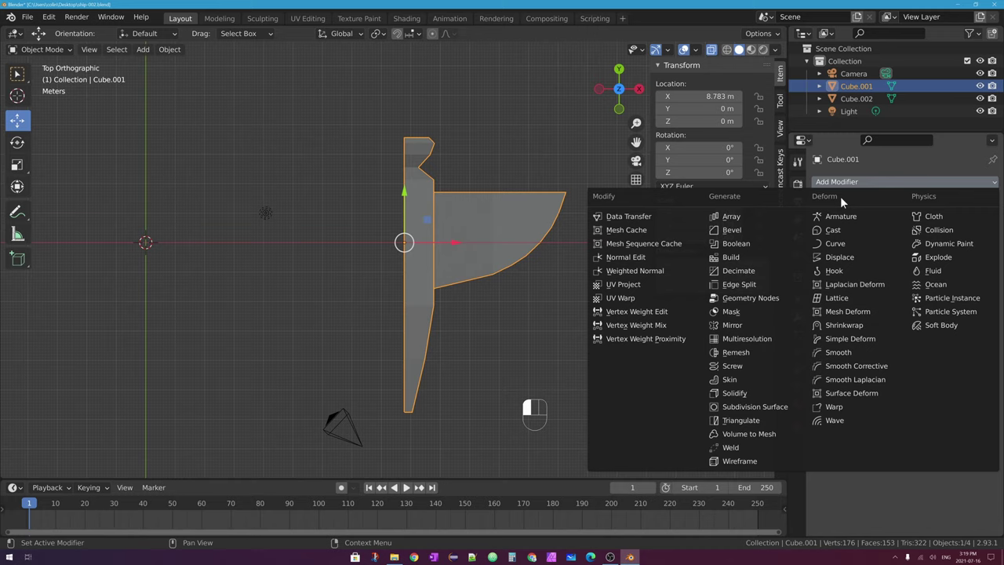
{"action": "left_click", "coordinate": [749, 326]}
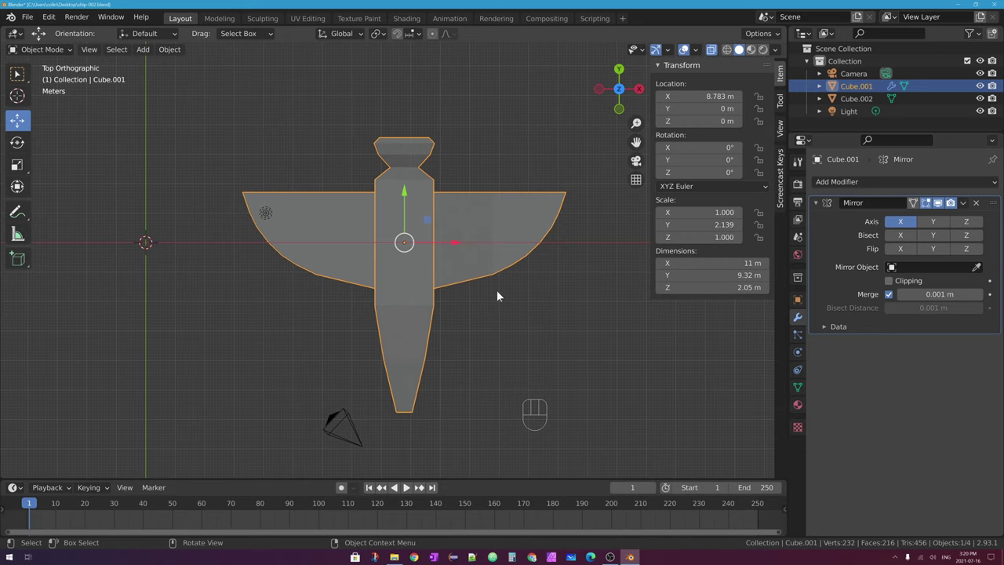
{"action": "middle_click_drag", "start_coordinate": [496, 295], "coordinate": [484, 236]}
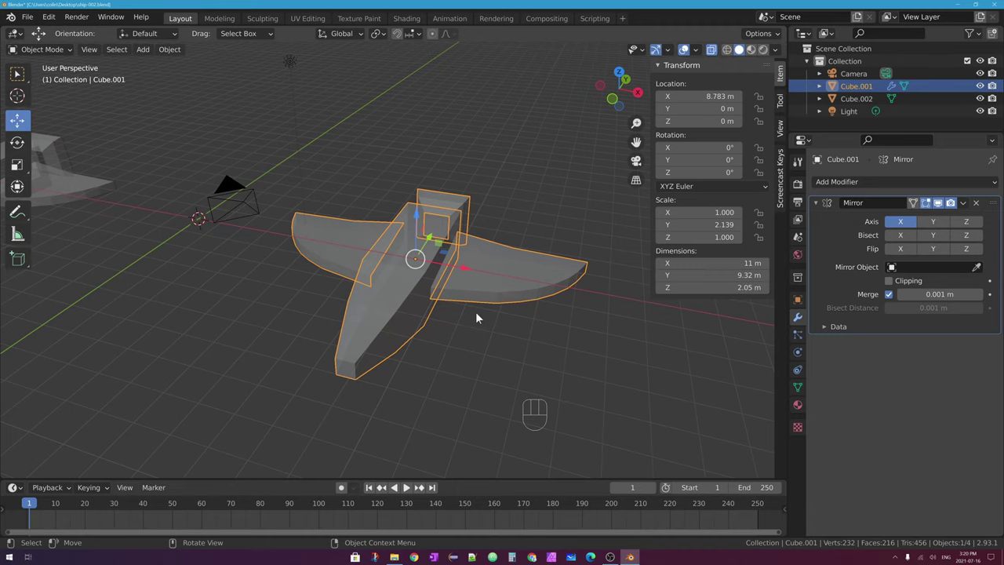
{"action": "middle_click_drag", "start_coordinate": [525, 268], "coordinate": [502, 259]}
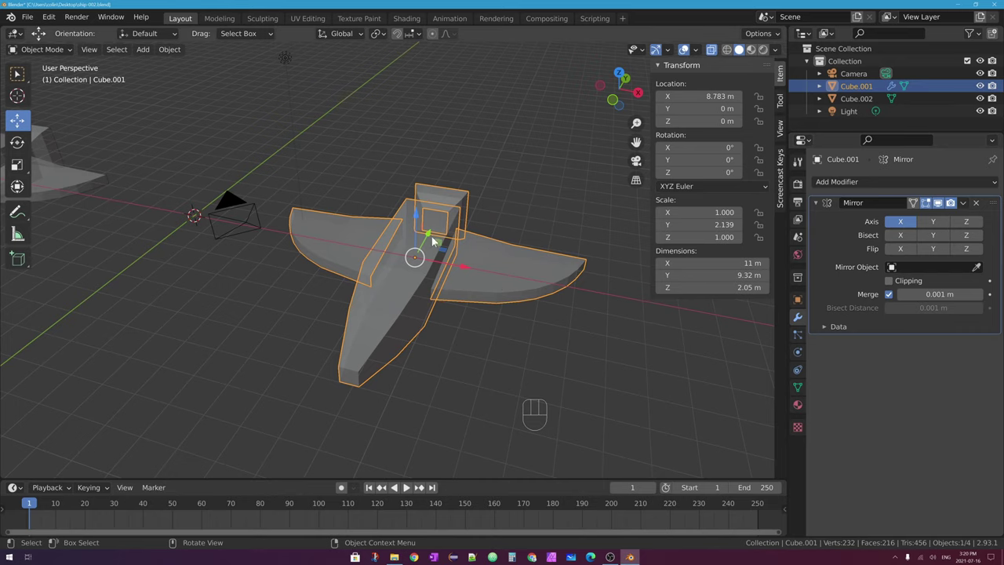
{"action": "mouse_move", "coordinate": [432, 239]}
{"action": "middle_mouse_down"}
{"action": "mouse_move", "coordinate": [430, 263]}
{"action": "mouse_move", "coordinate": [440, 268]}
{"action": "mouse_move", "coordinate": [432, 251]}
{"action": "middle_mouse_up"}
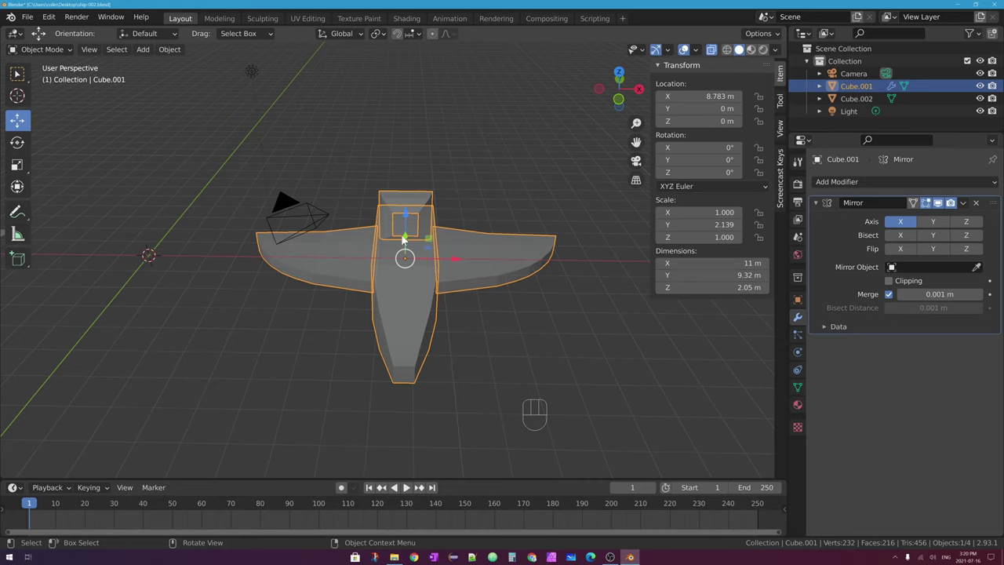
Step: Try the Mirror modifier with only the Y axis and only the Z axis, then restore mirroring on X alone
{"action": "left_click", "coordinate": [892, 221]}
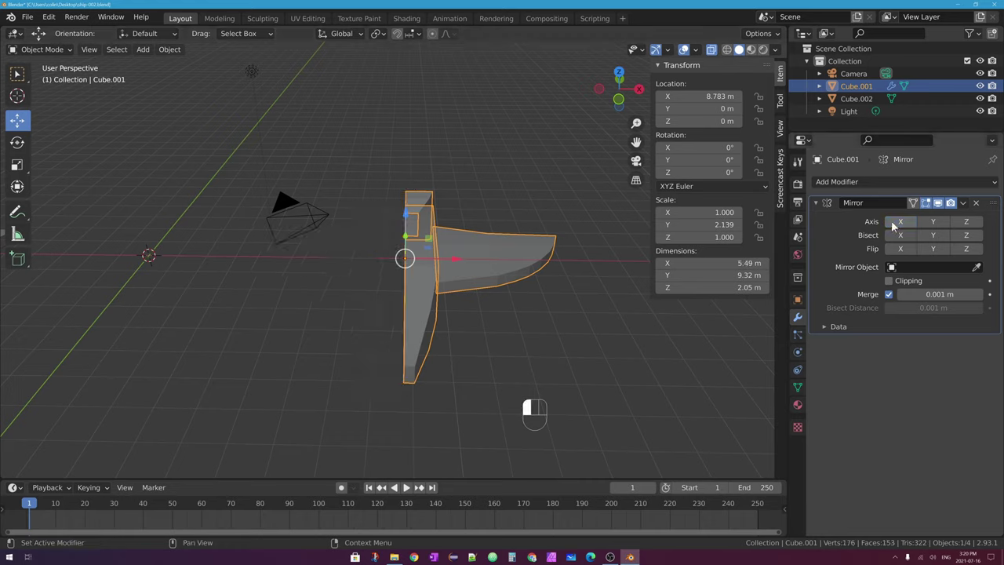
{"action": "left_click", "coordinate": [934, 222]}
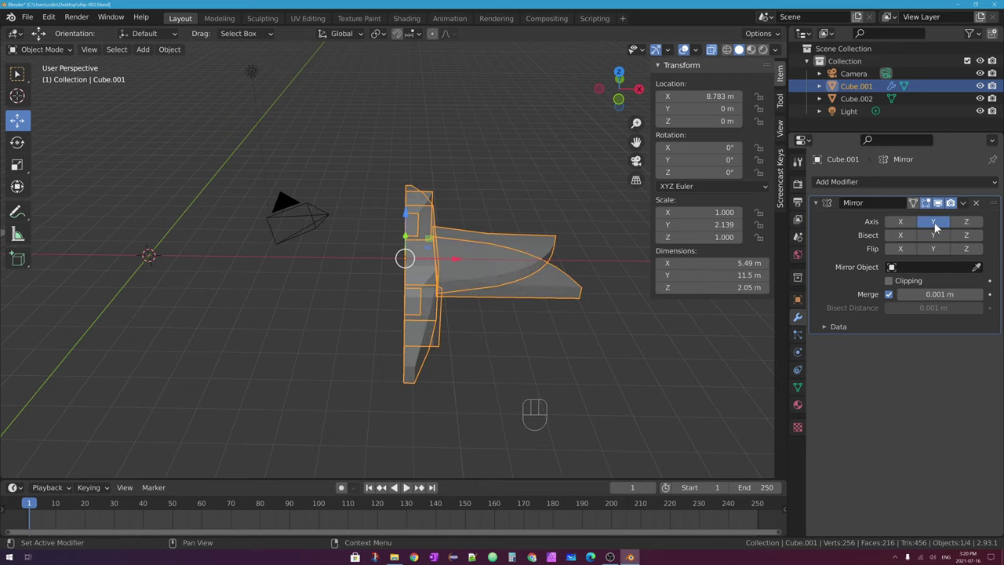
{"action": "middle_click_drag", "start_coordinate": [596, 220], "coordinate": [451, 232]}
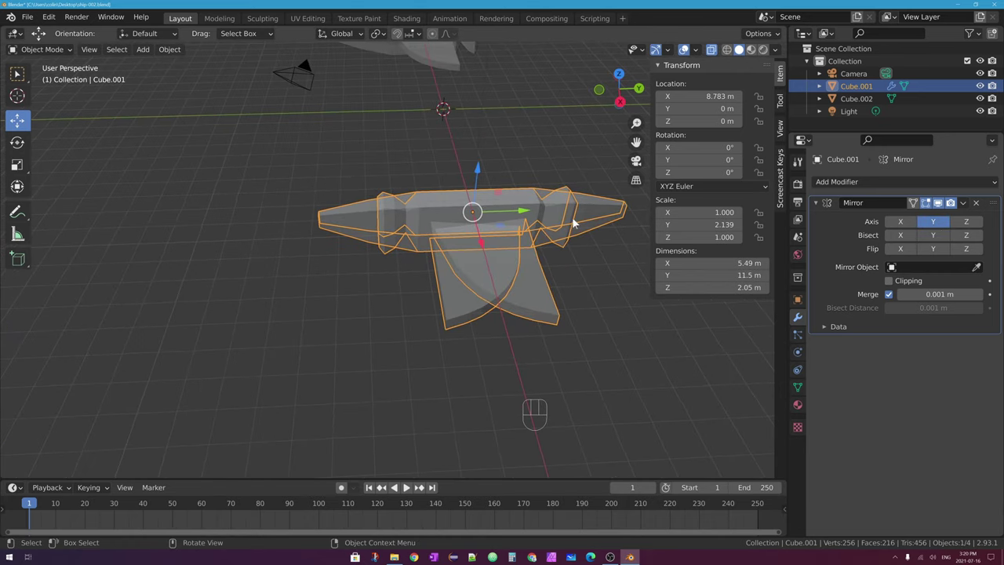
{"action": "left_click", "coordinate": [933, 222]}
{"action": "left_click", "coordinate": [966, 222]}
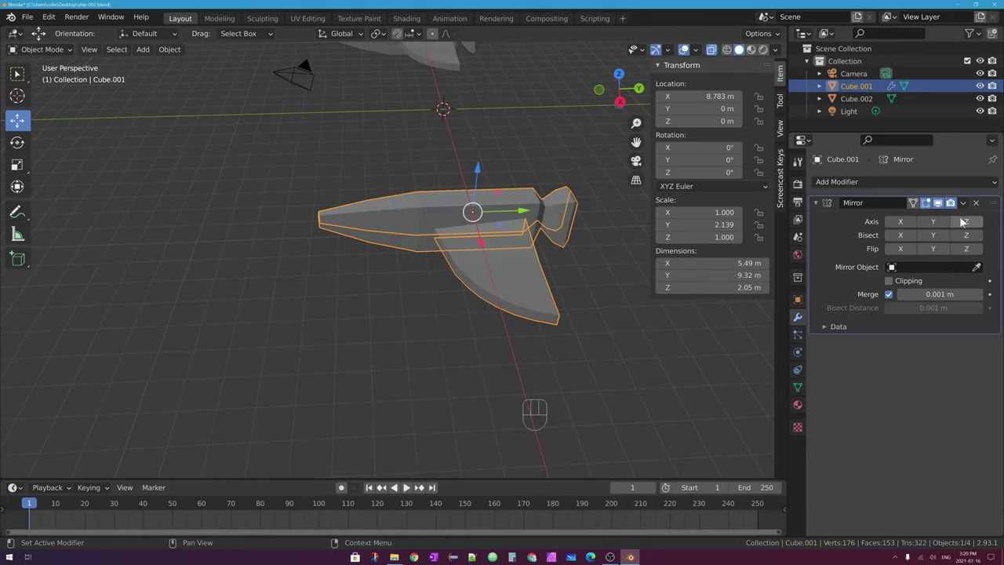
{"action": "middle_click_drag", "start_coordinate": [572, 289], "coordinate": [411, 269]}
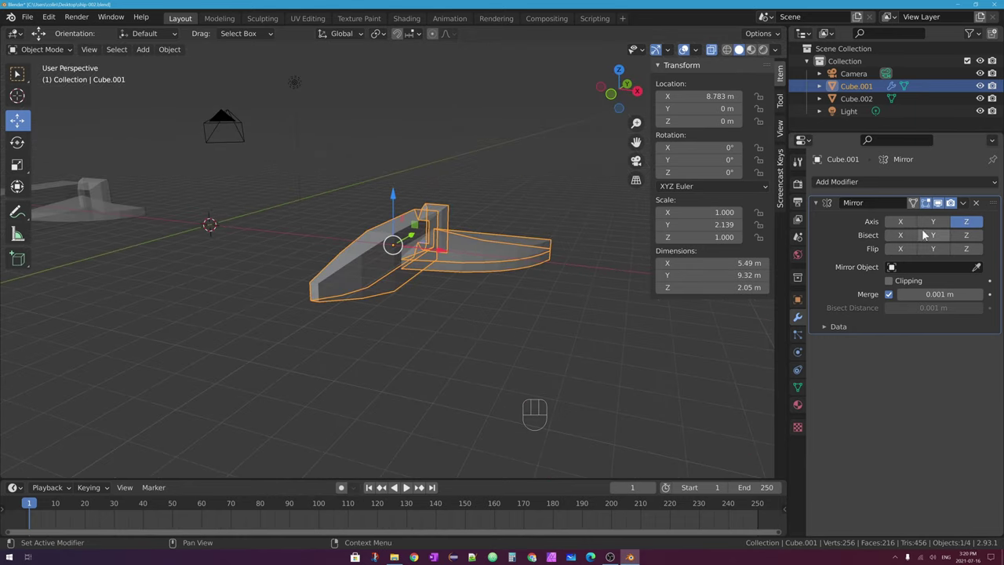
{"action": "left_click", "coordinate": [900, 222]}
{"action": "left_click", "coordinate": [967, 222]}
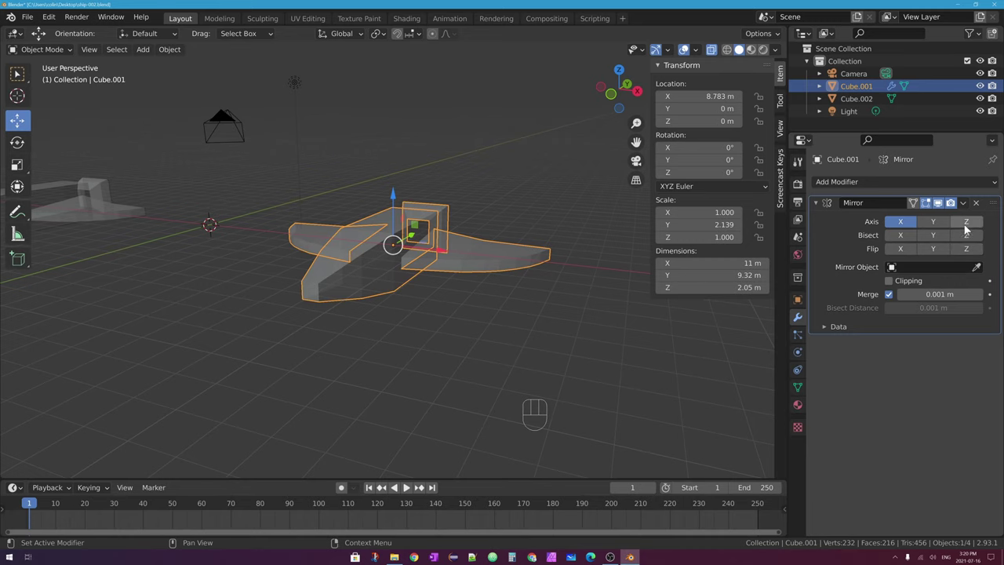
{"action": "middle_click_drag", "start_coordinate": [428, 275], "coordinate": [440, 293]}
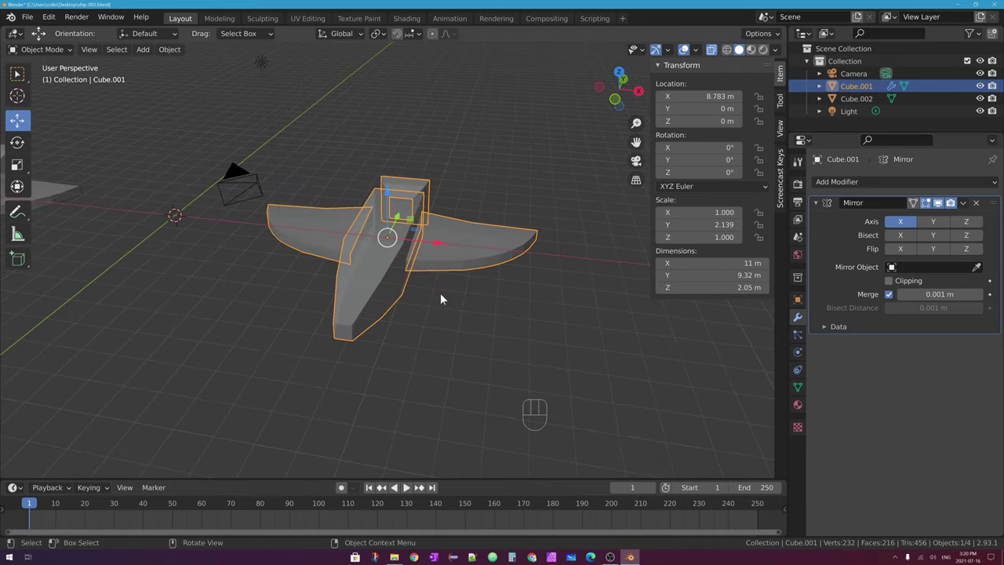
Step: Turn off X-ray display and, in Edit Mode, select an upper vertex on the original wing's curved edge
{"action": "left_click", "coordinate": [711, 50]}
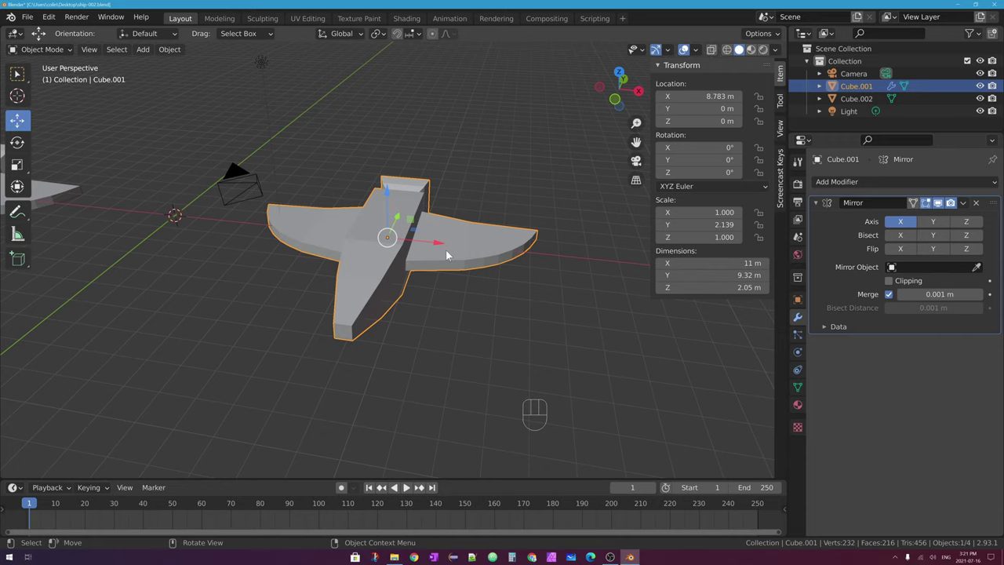
{"action": "key", "text": "Tab"}
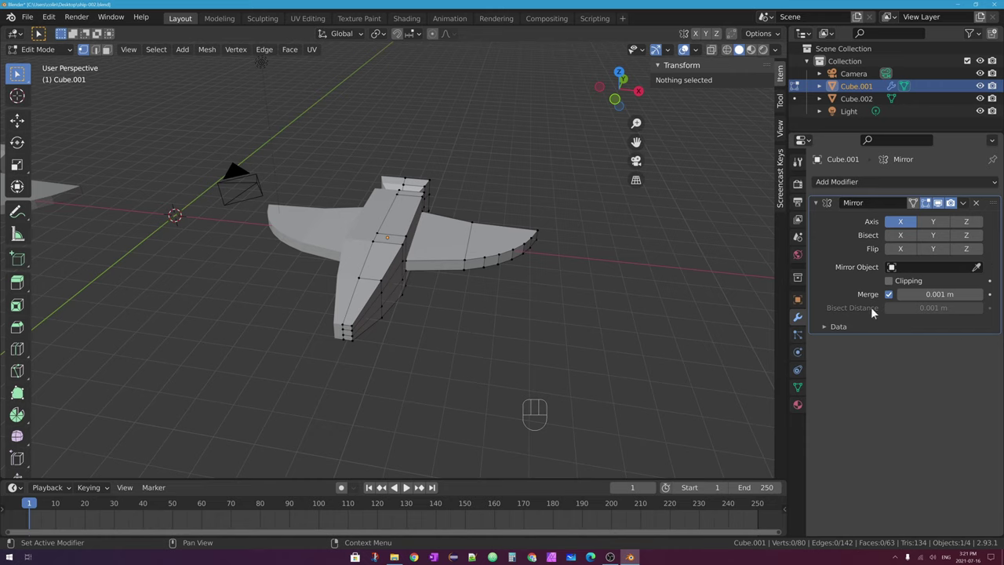
{"action": "left_click", "coordinate": [961, 203]}
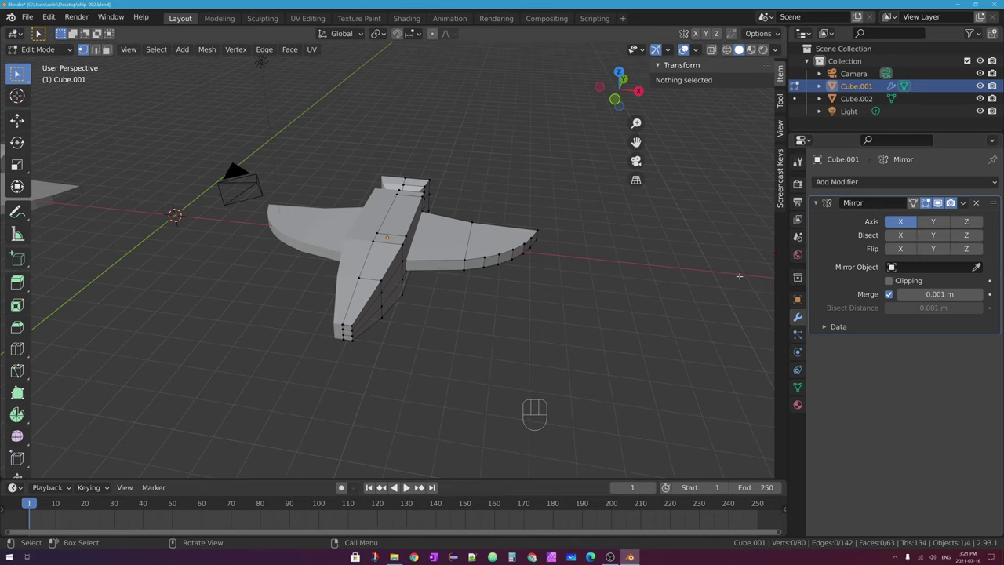
{"action": "left_click", "coordinate": [486, 257]}
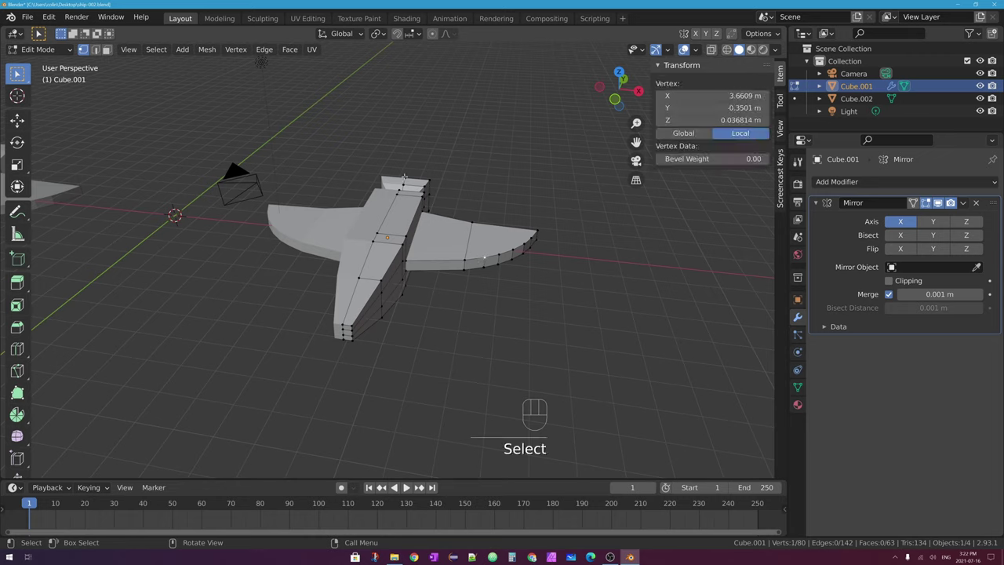
Step: In face selection, select the original wing's outer top face and move it vertically down, up and back down to a median Z of about -0.2 m
{"action": "left_click", "coordinate": [107, 48]}
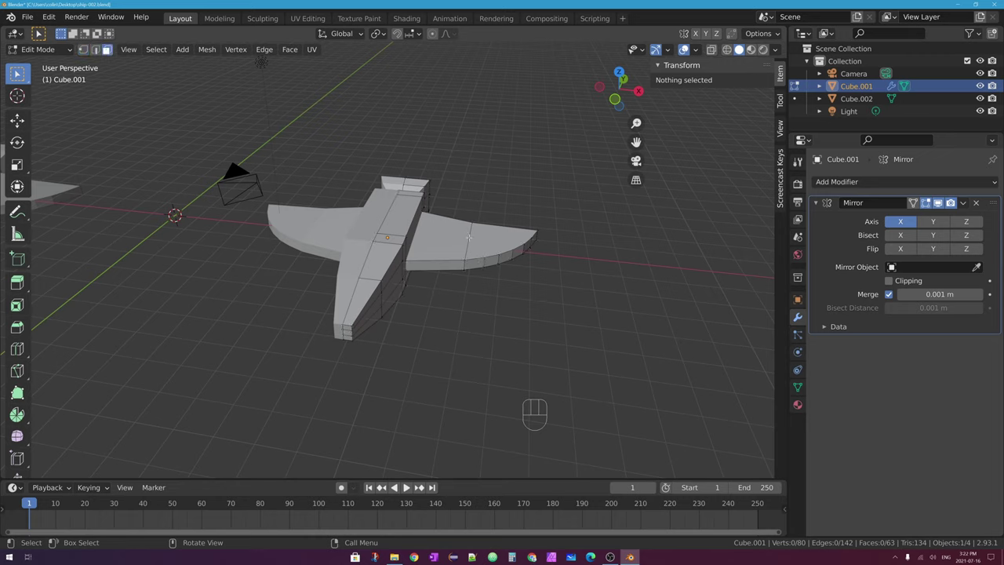
{"action": "left_click", "coordinate": [492, 241]}
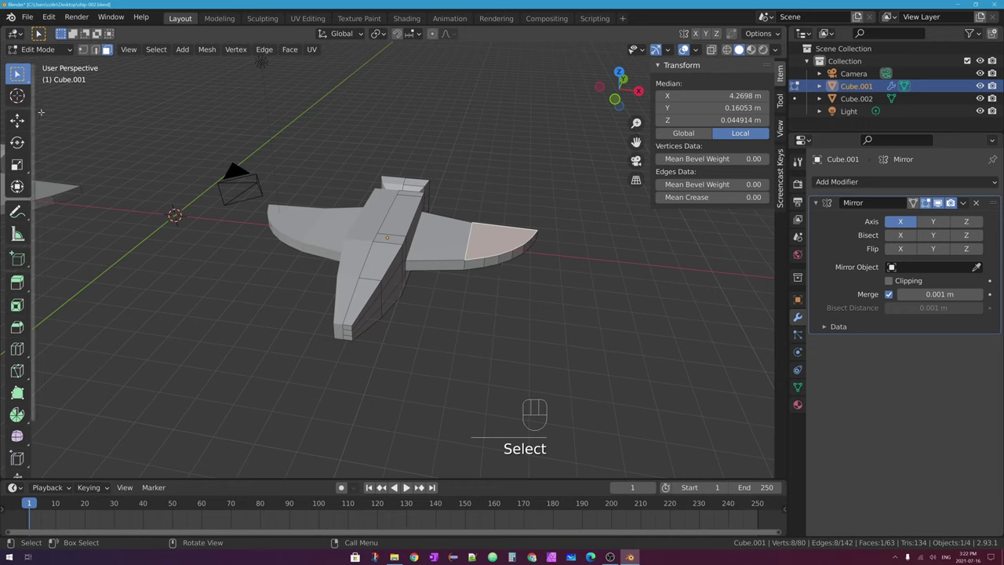
{"action": "left_click", "coordinate": [16, 121]}
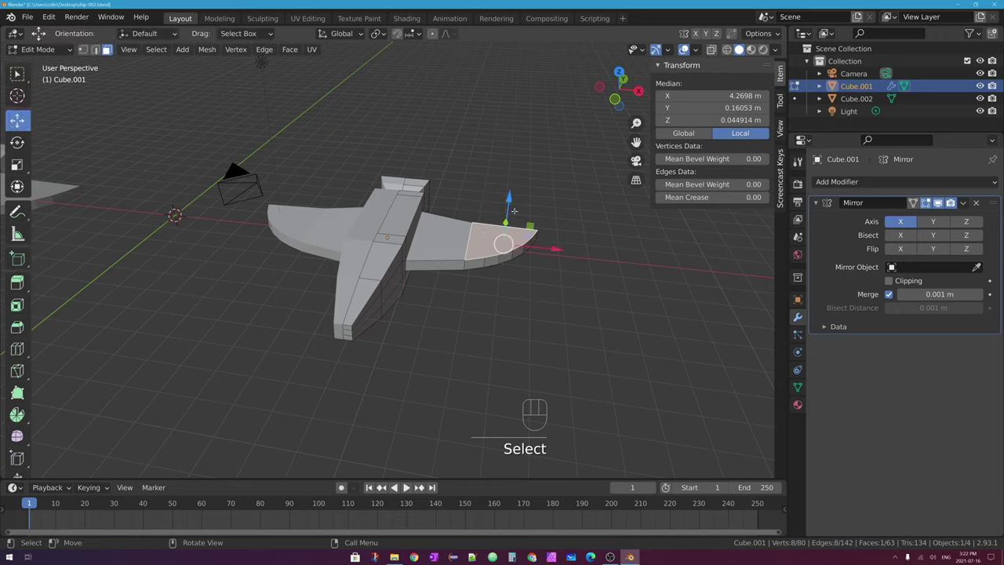
{"action": "left_click_drag", "start_coordinate": [508, 198], "coordinate": [440, 270]}
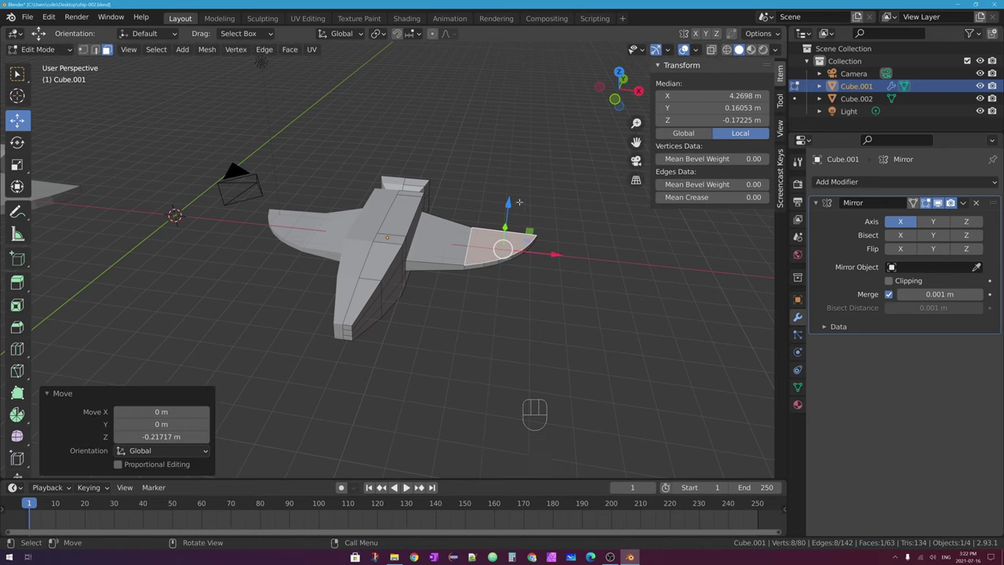
{"action": "left_click_drag", "start_coordinate": [506, 200], "coordinate": [506, 174]}
{"action": "middle_click_drag", "start_coordinate": [282, 227], "coordinate": [338, 237]}
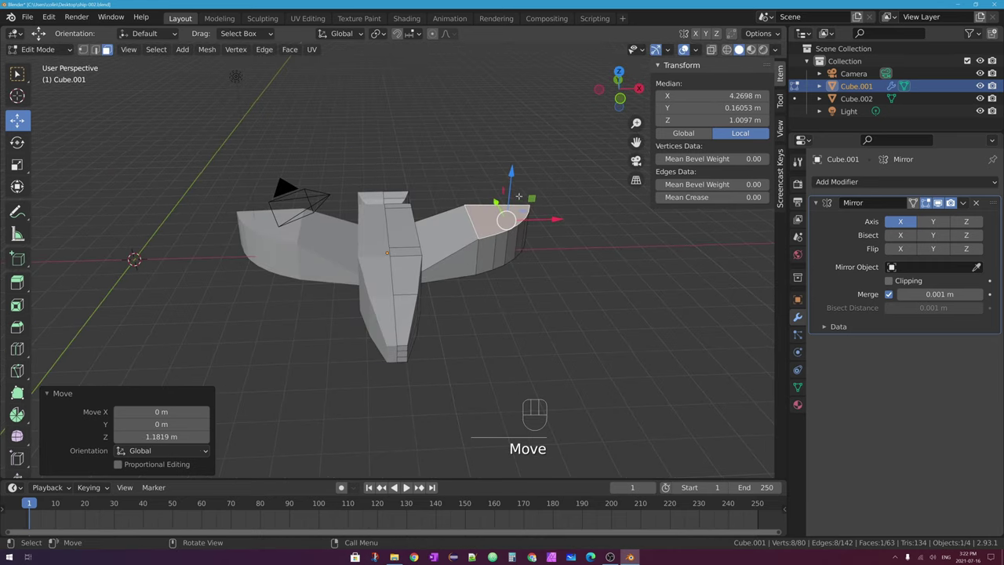
{"action": "left_click_drag", "start_coordinate": [511, 174], "coordinate": [513, 205]}
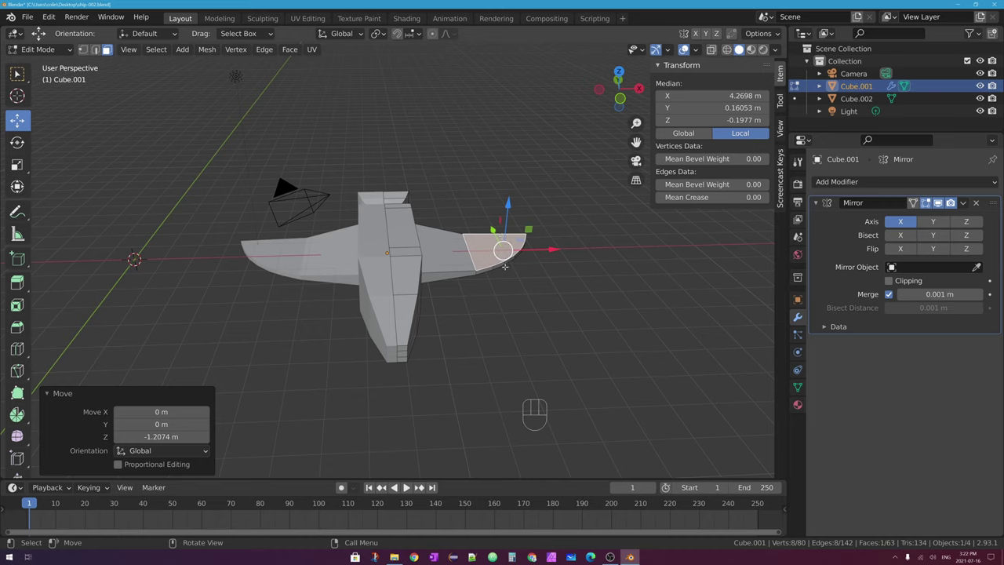
Step: Try extruding the wing's outer top face upward by about 1.03 m and undo the extrusion
{"action": "key", "text": "e"}
{"action": "left_click", "coordinate": [506, 225]}
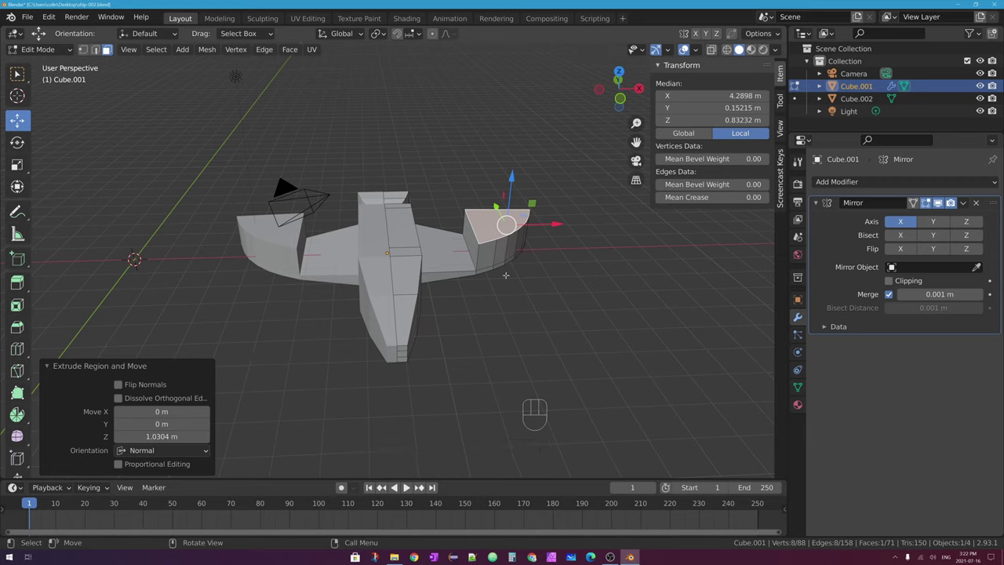
{"action": "key", "text": "ctrl+z"}
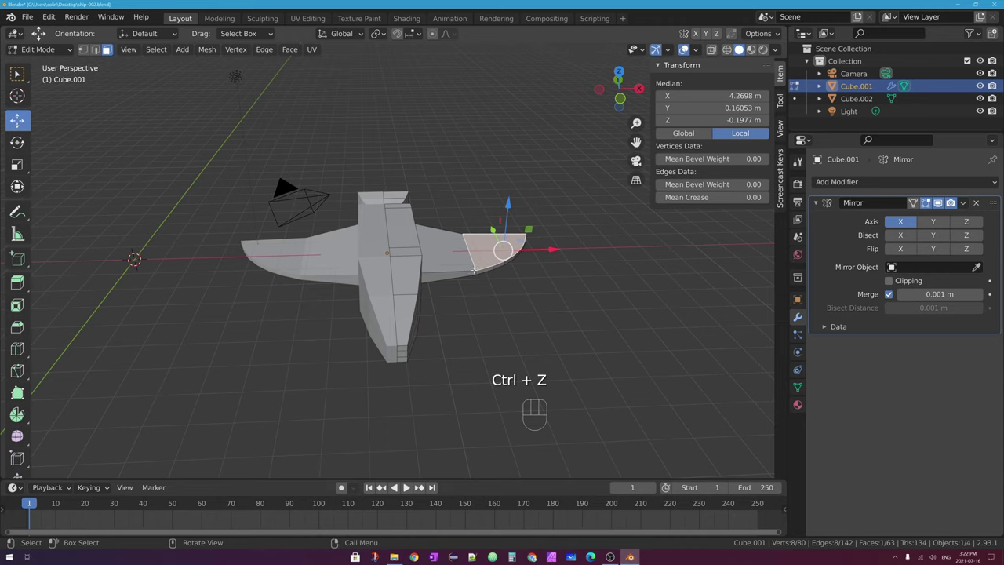
Step: Switch to vertex selection, turn on X-ray display and box-select all vertices of the ship's editable half
{"action": "middle_click_drag", "start_coordinate": [521, 269], "coordinate": [462, 283]}
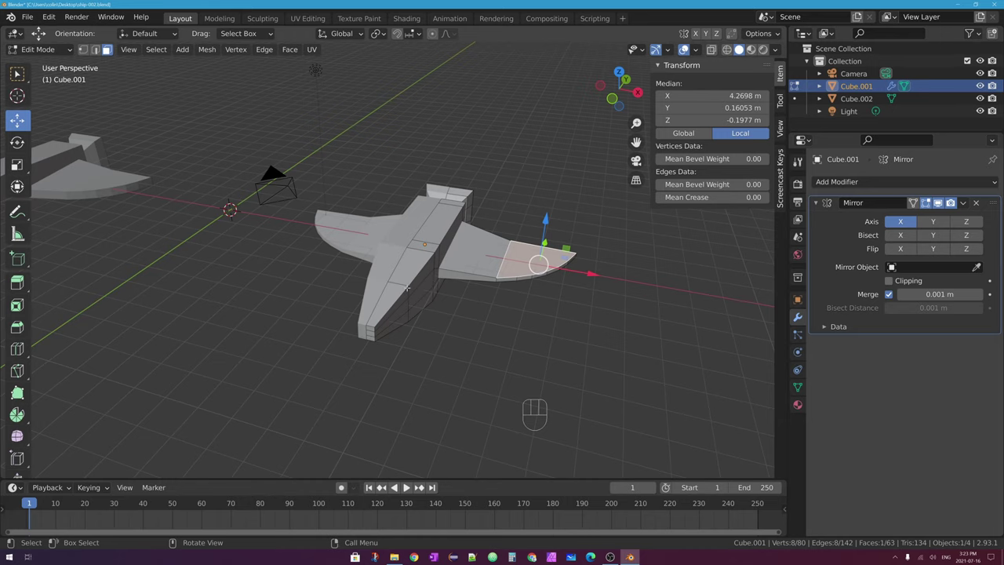
{"action": "middle_click_drag", "start_coordinate": [389, 281], "coordinate": [418, 248]}
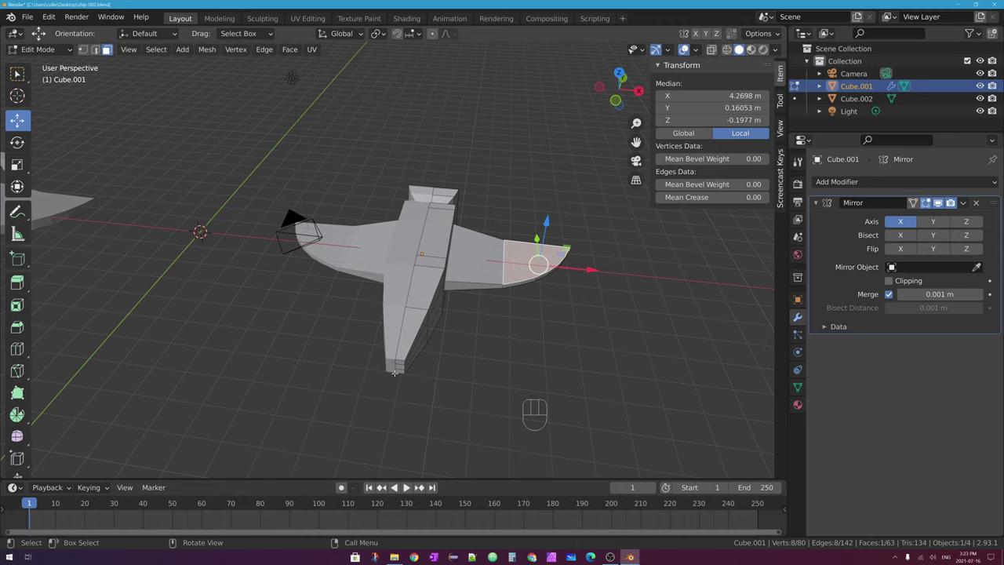
{"action": "left_click", "coordinate": [83, 49]}
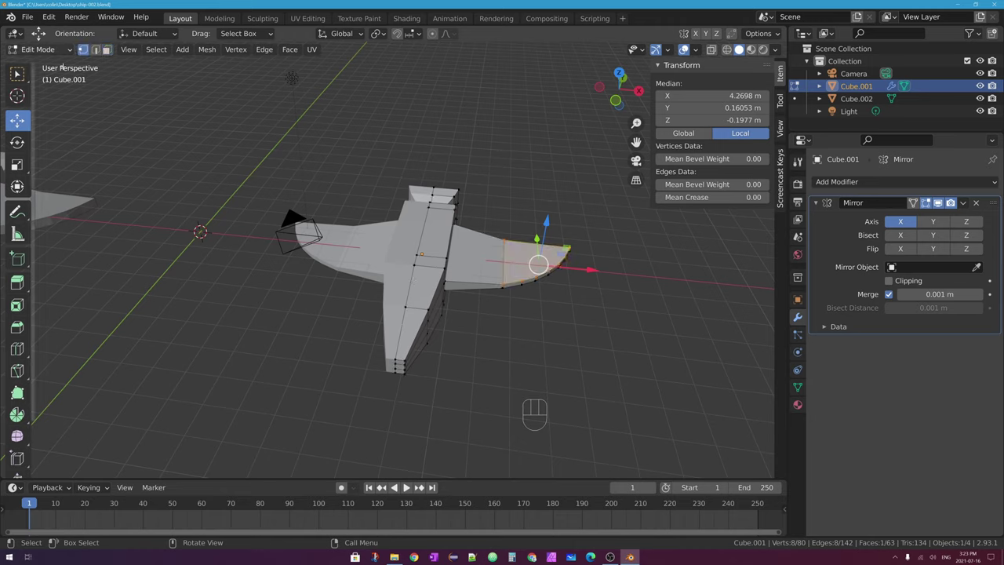
{"action": "left_click", "coordinate": [711, 50]}
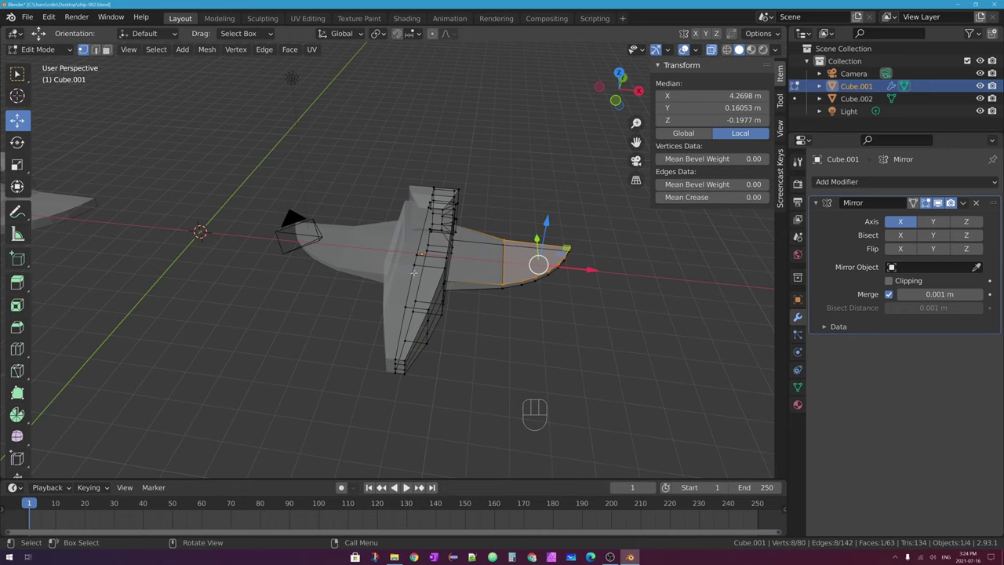
{"action": "middle_click_drag", "start_coordinate": [413, 273], "coordinate": [429, 189]}
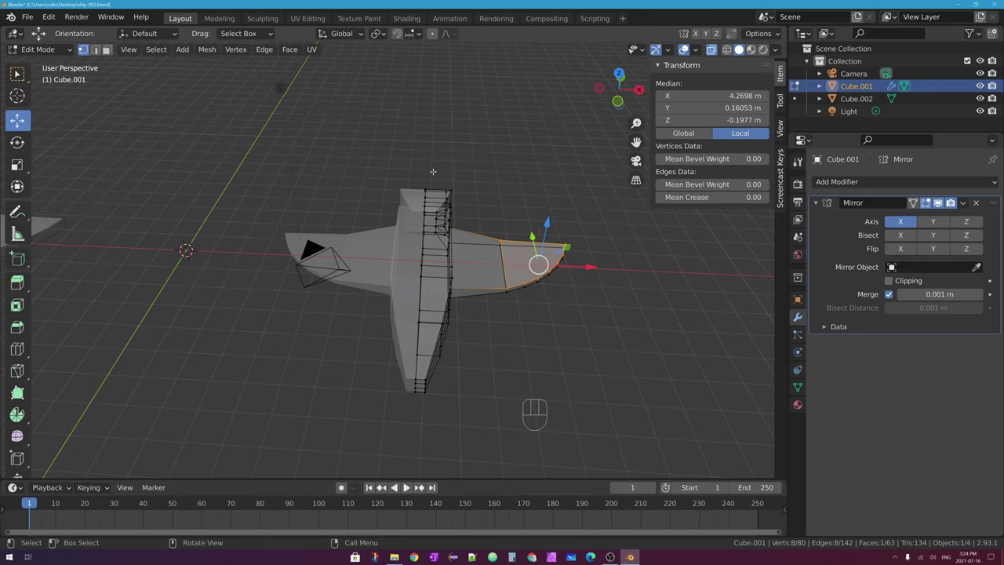
{"action": "middle_click_drag", "start_coordinate": [482, 224], "coordinate": [537, 200]}
{"action": "middle_click_drag", "start_coordinate": [411, 254], "coordinate": [408, 216]}
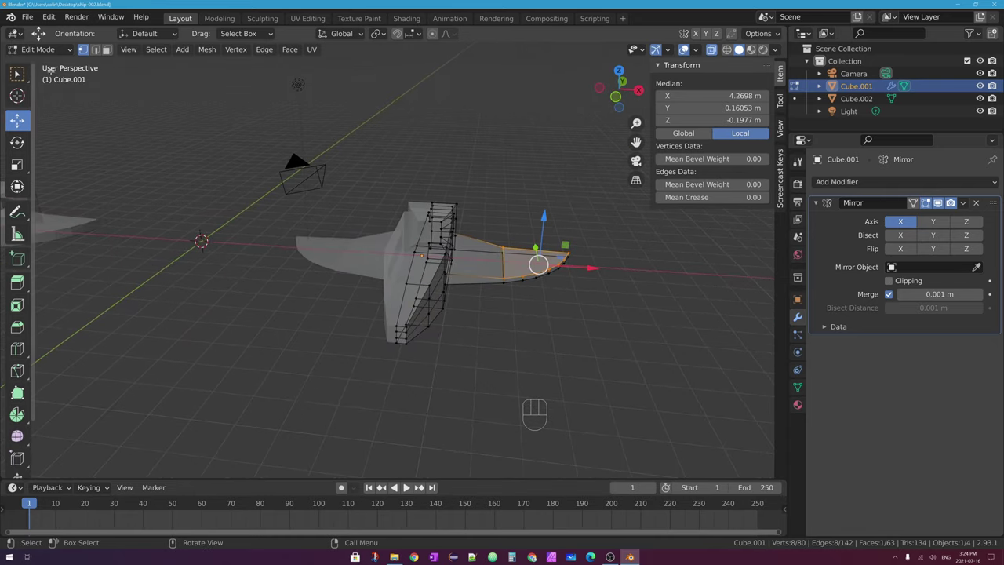
{"action": "left_click", "coordinate": [17, 73]}
{"action": "left_click_drag", "start_coordinate": [334, 159], "coordinate": [591, 363]}
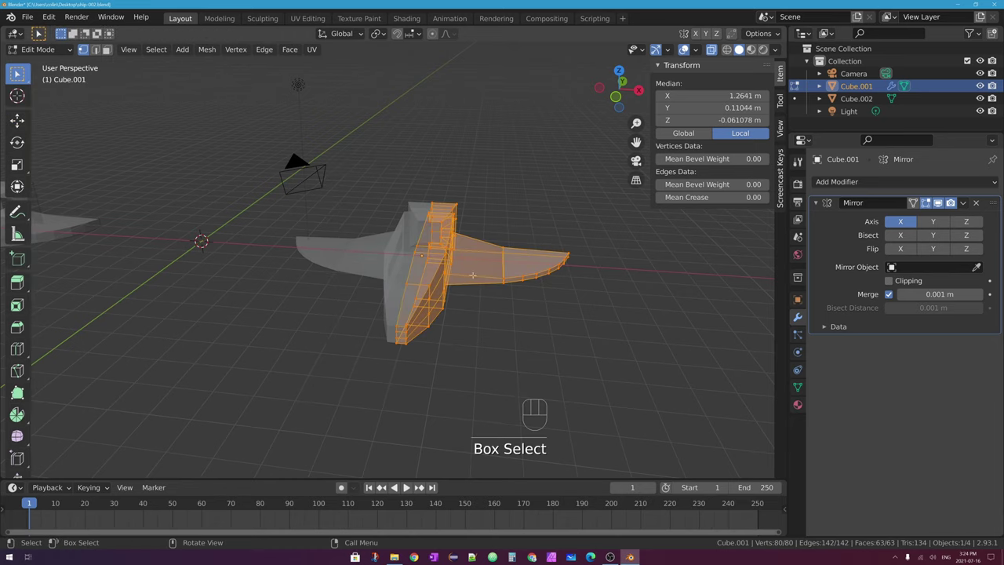
Step: Move the selected half about 0.29 m along X away from the mirror centre and view the gap between the halves
{"action": "left_click", "coordinate": [17, 120]}
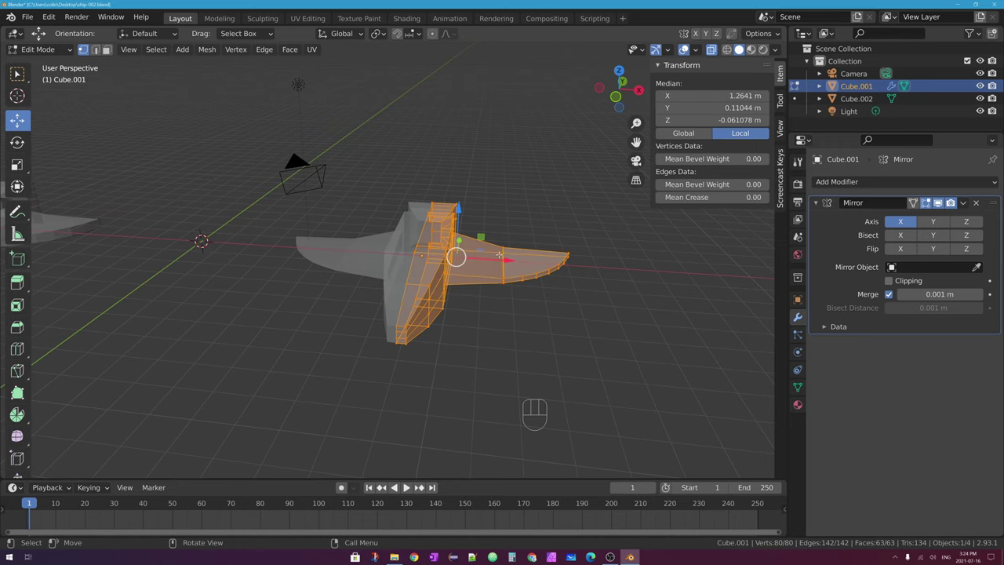
{"action": "mouse_move", "coordinate": [499, 255]}
{"action": "left_mouse_down"}
{"action": "mouse_move", "coordinate": [524, 258]}
{"action": "mouse_move", "coordinate": [506, 256]}
{"action": "left_mouse_up"}
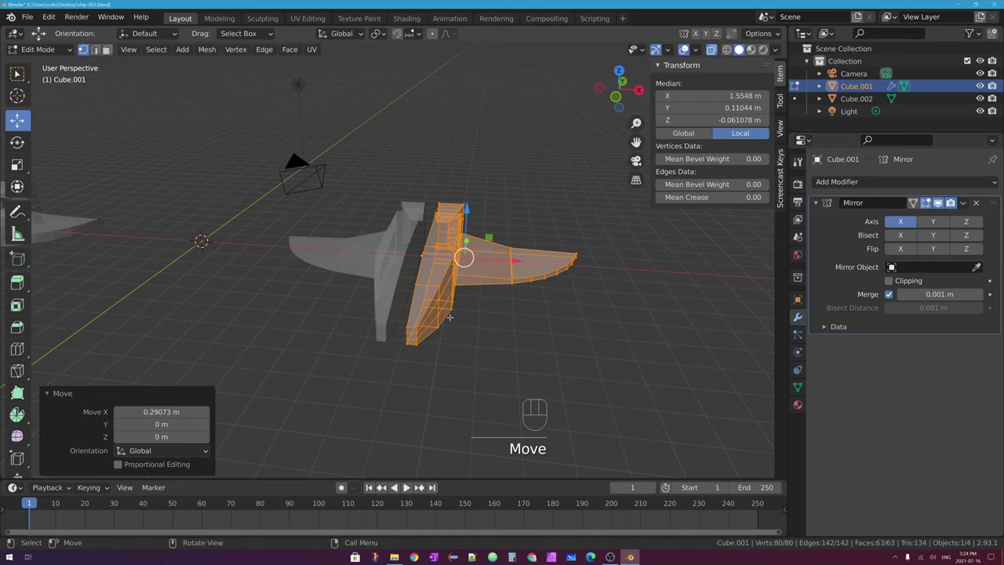
{"action": "middle_click_drag", "start_coordinate": [449, 316], "coordinate": [441, 212]}
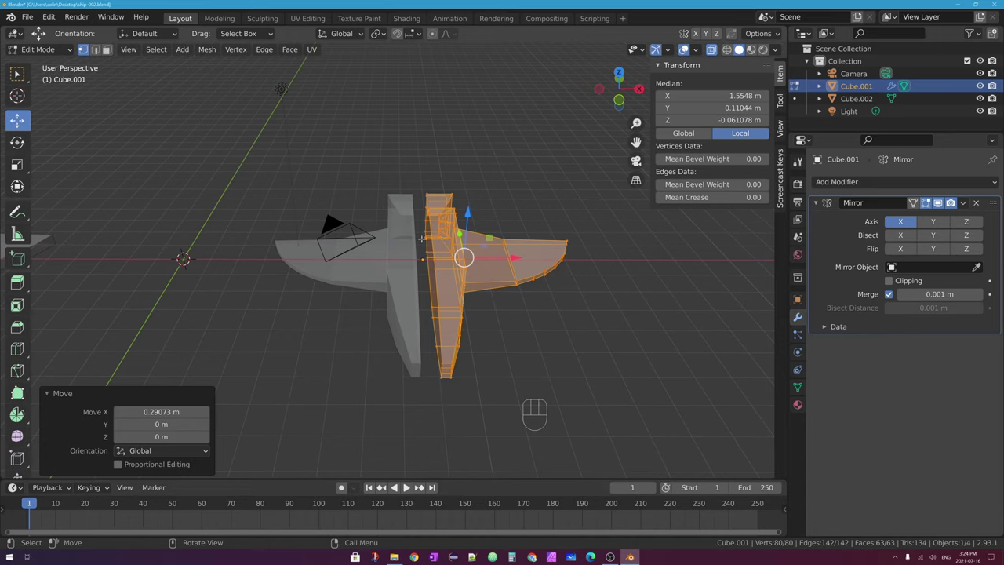
{"action": "middle_click_drag", "start_coordinate": [423, 243], "coordinate": [476, 257]}
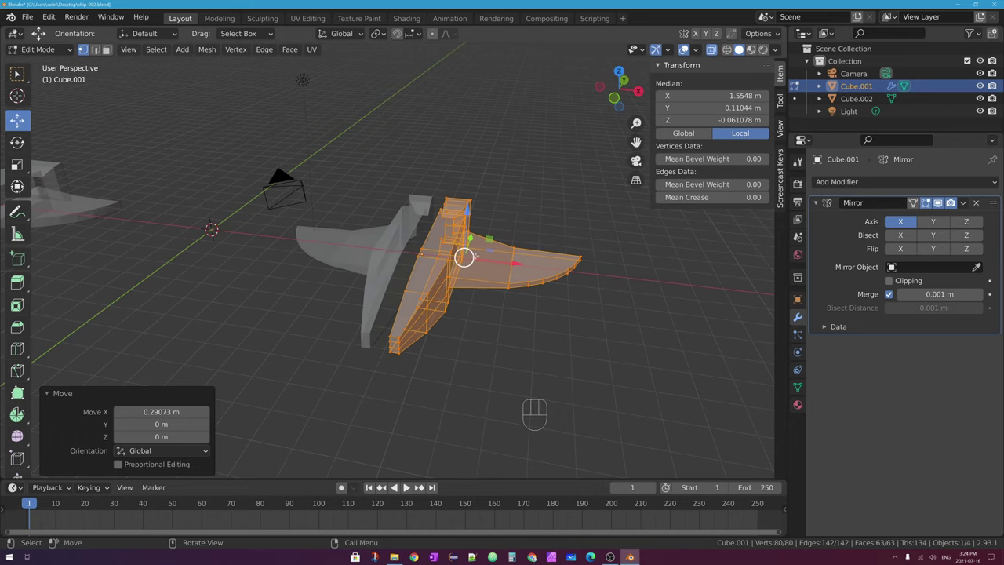
Step: Return to Object Mode and turn off X-ray display to view the separated halves as solid
{"action": "key", "text": "Tab"}
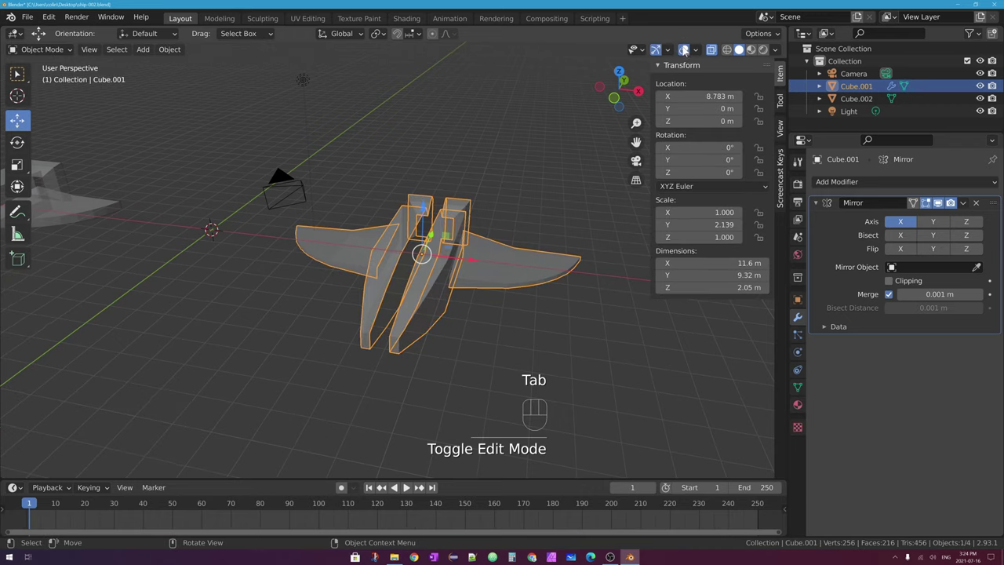
{"action": "left_click", "coordinate": [711, 49]}
{"action": "middle_click_drag", "start_coordinate": [439, 235], "coordinate": [466, 236]}
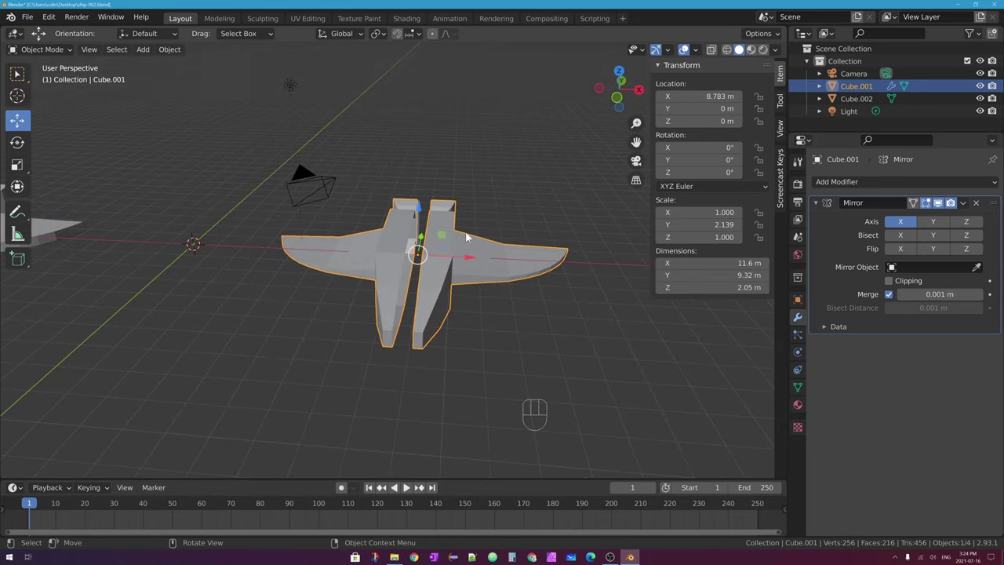
Step: In Edit Mode, move the whole half about 0.58 m inward past the centre, and about 1.01 m outward along X
{"action": "key", "text": "Tab"}
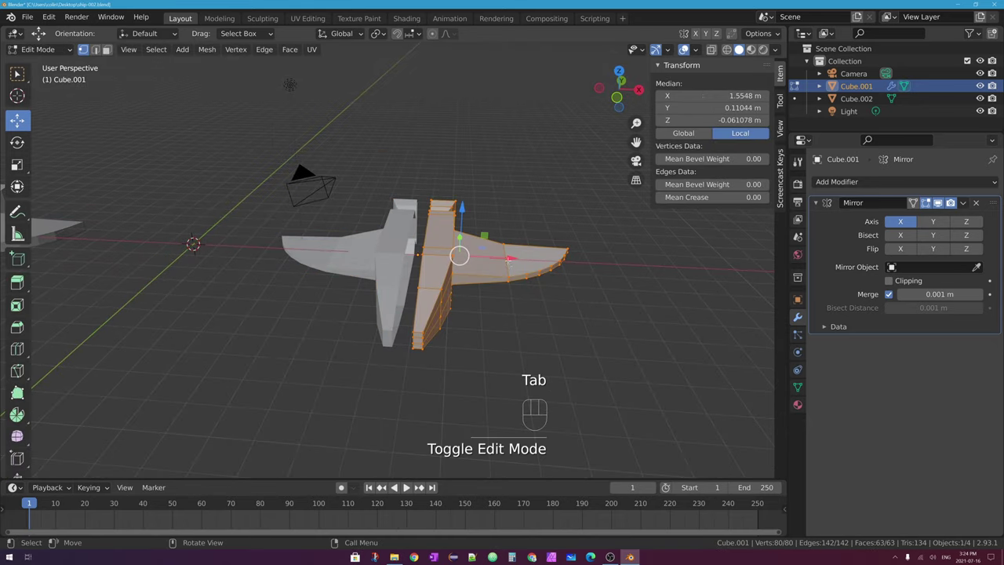
{"action": "left_click_drag", "start_coordinate": [509, 259], "coordinate": [491, 258]}
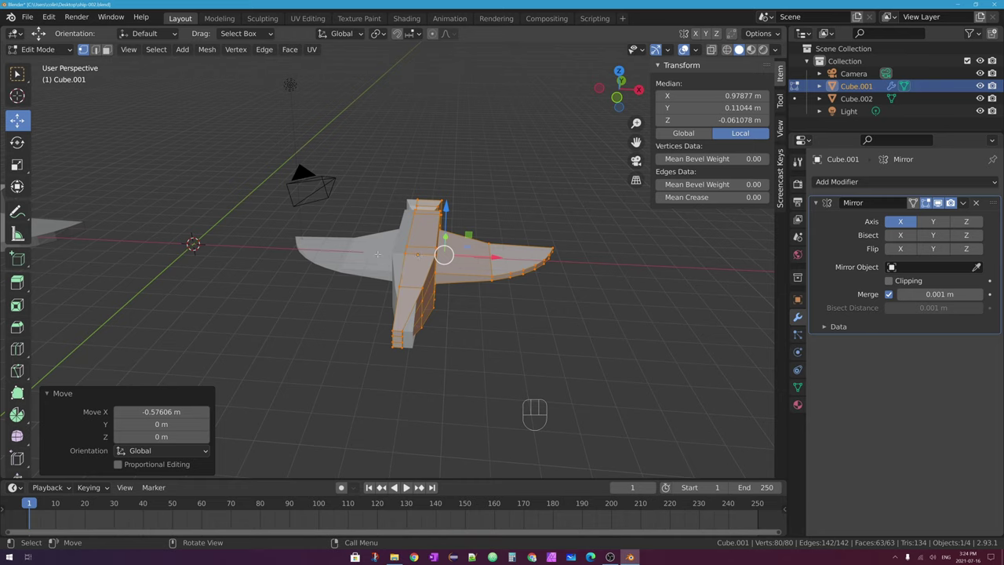
{"action": "left_click_drag", "start_coordinate": [496, 257], "coordinate": [519, 311]}
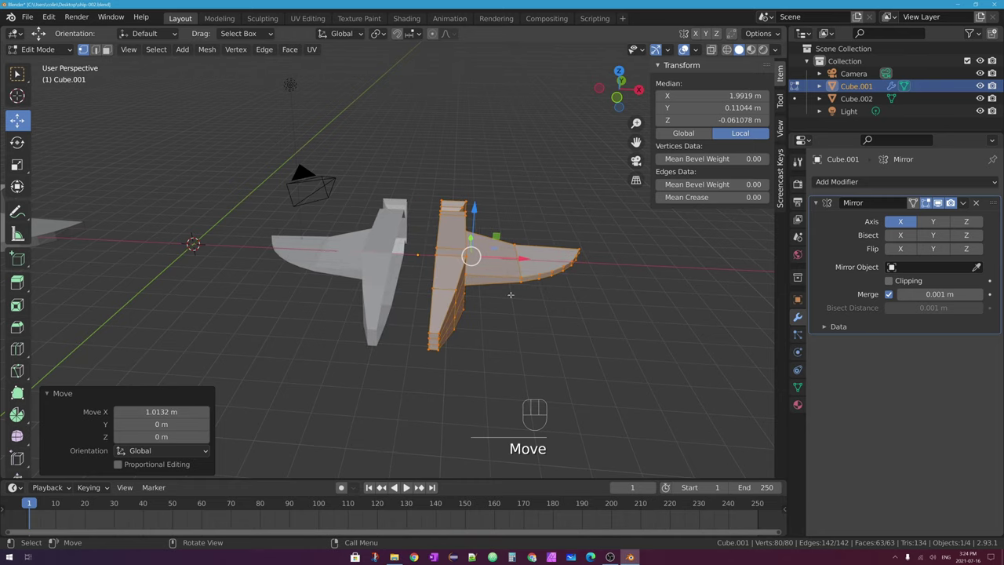
Step: Undo all X-axis moves of the ship's half so that it meets its mirrored copy at the centre line
{"action": "key", "text": "ctrl+z"}
{"action": "key", "text": "ctrl+z"}
{"action": "key", "text": "ctrl+z"}
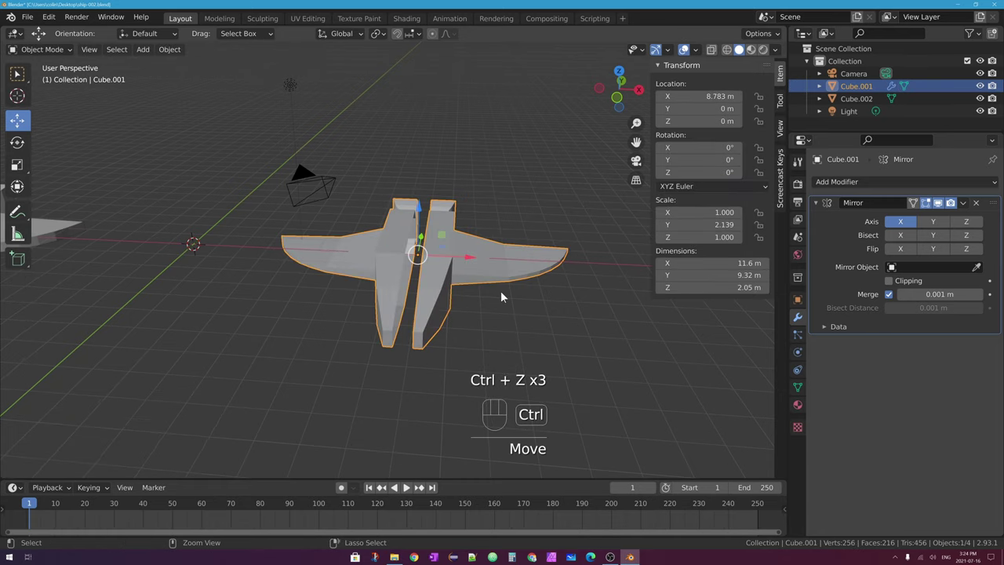
{"action": "key", "text": "ctrl+z"}
{"action": "key", "text": "ctrl+z"}
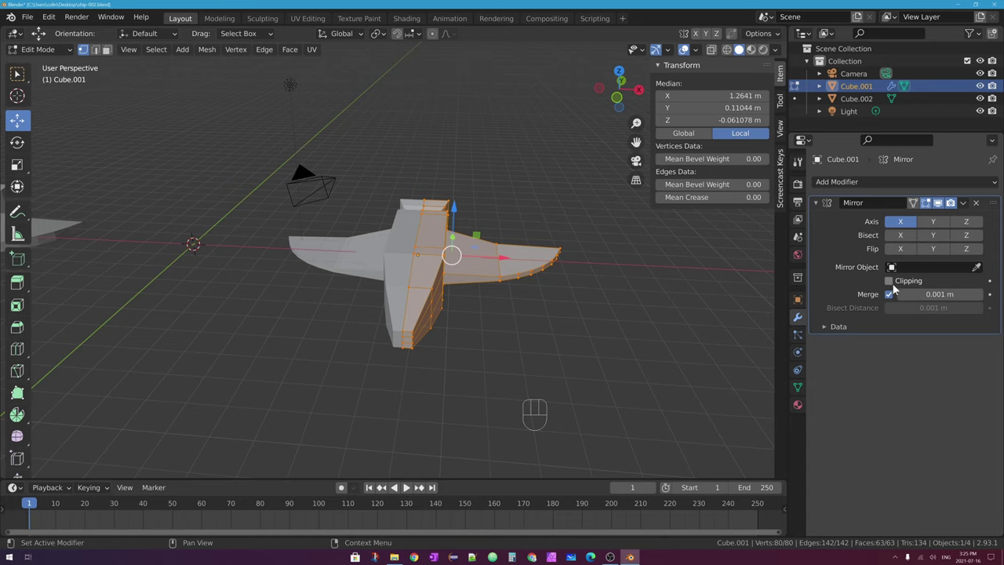
Step: Enable Clipping on the Mirror modifier and try moving the upper centre-line vertex at the fuselage's middle along X in both directions
{"action": "left_click", "coordinate": [890, 282]}
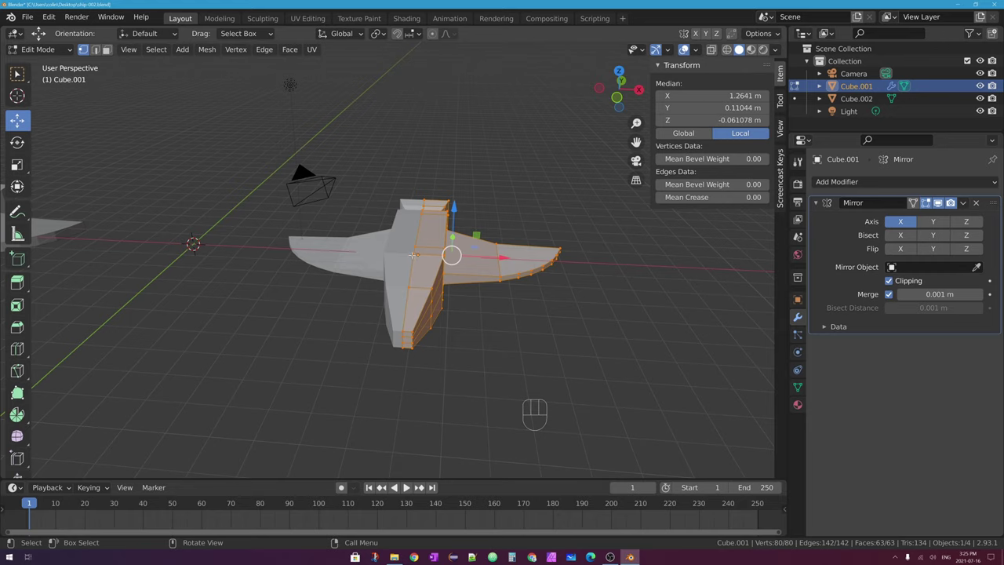
{"action": "left_click", "coordinate": [463, 258]}
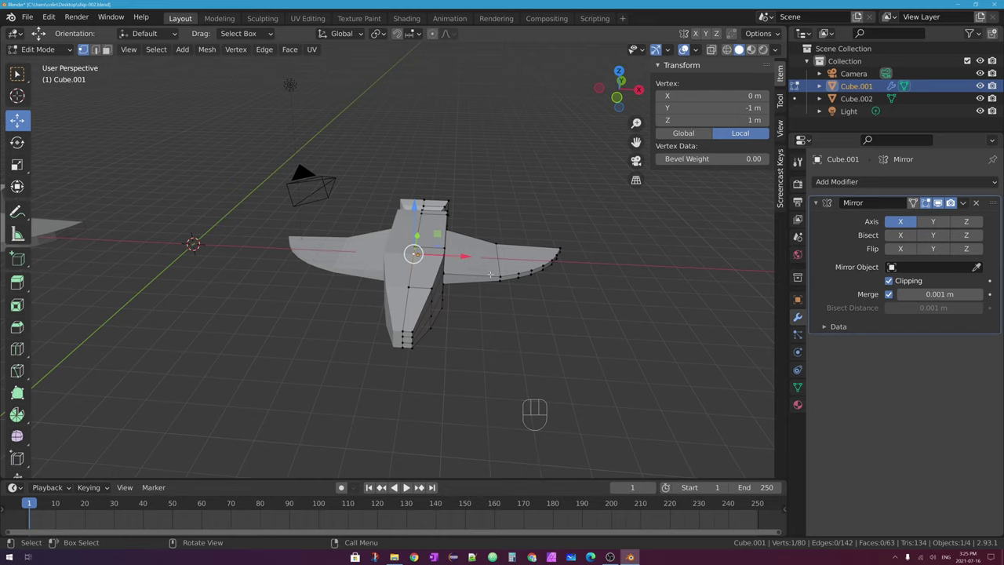
{"action": "scroll", "coordinate": [491, 274], "scroll_direction": "up", "scroll_amount": 4}
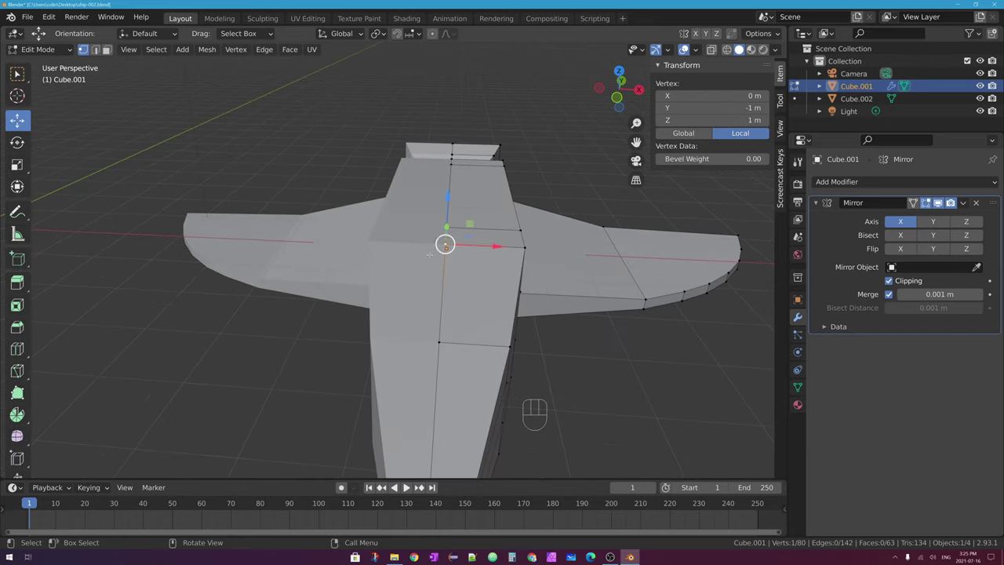
{"action": "middle_click_drag", "start_coordinate": [430, 253], "coordinate": [389, 329]}
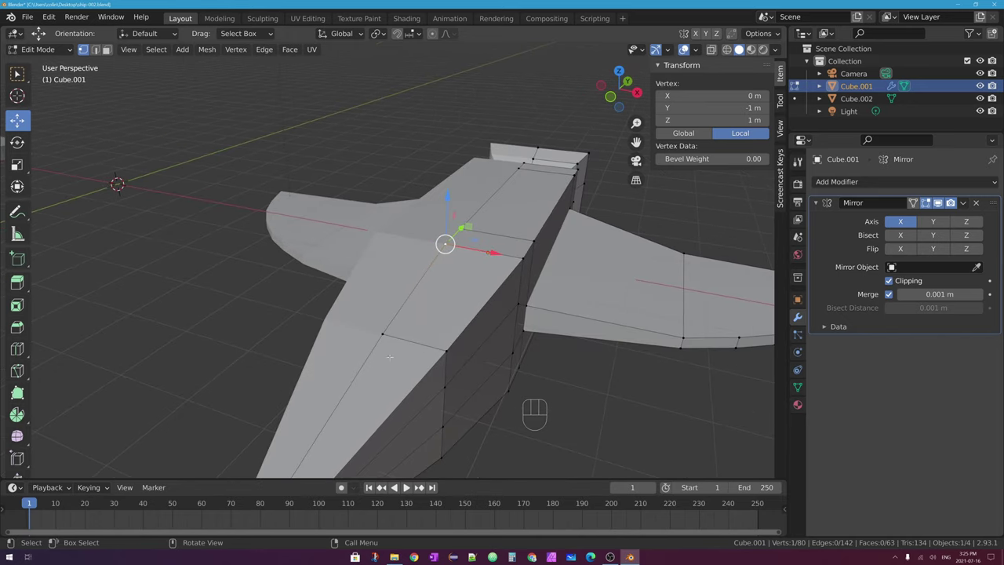
{"action": "left_click", "coordinate": [382, 333]}
{"action": "left_click", "coordinate": [445, 244]}
{"action": "left_click_drag", "start_coordinate": [491, 252], "coordinate": [430, 259]}
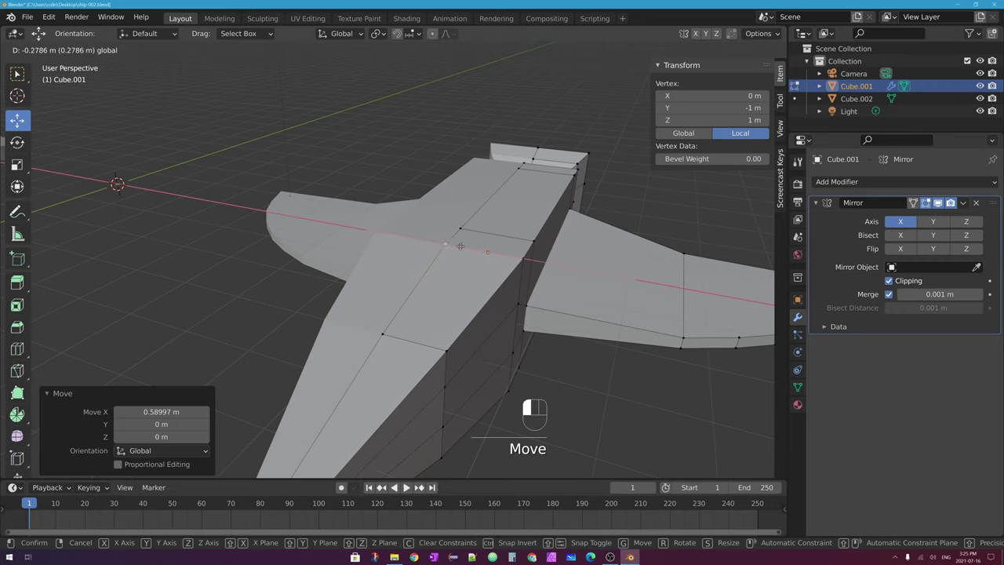
{"action": "left_click_drag", "start_coordinate": [492, 252], "coordinate": [537, 256]}
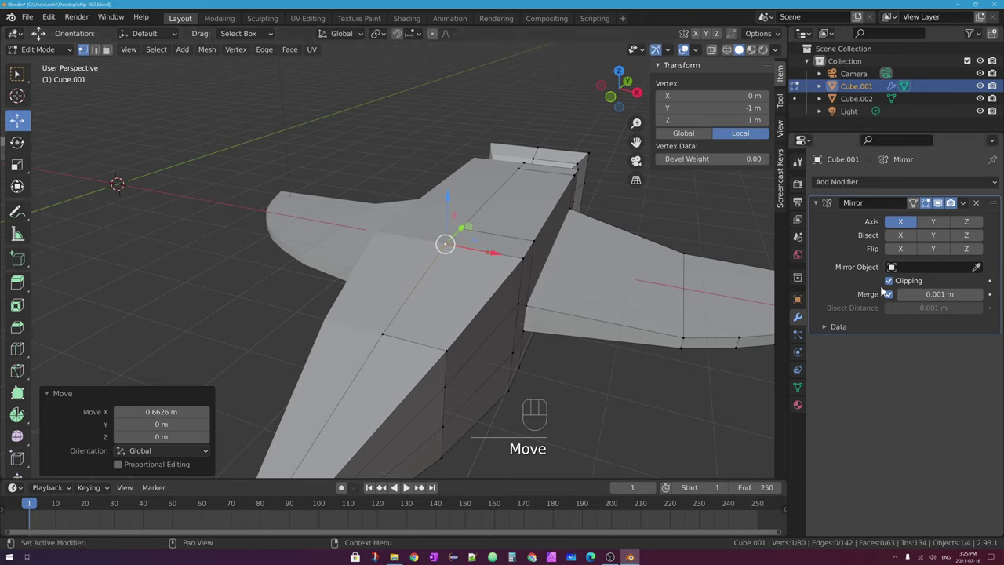
Step: Turn off Clipping, move the centre-line vertex across the mirror plane along X, undo the last move and re-enable Clipping
{"action": "left_click", "coordinate": [889, 280]}
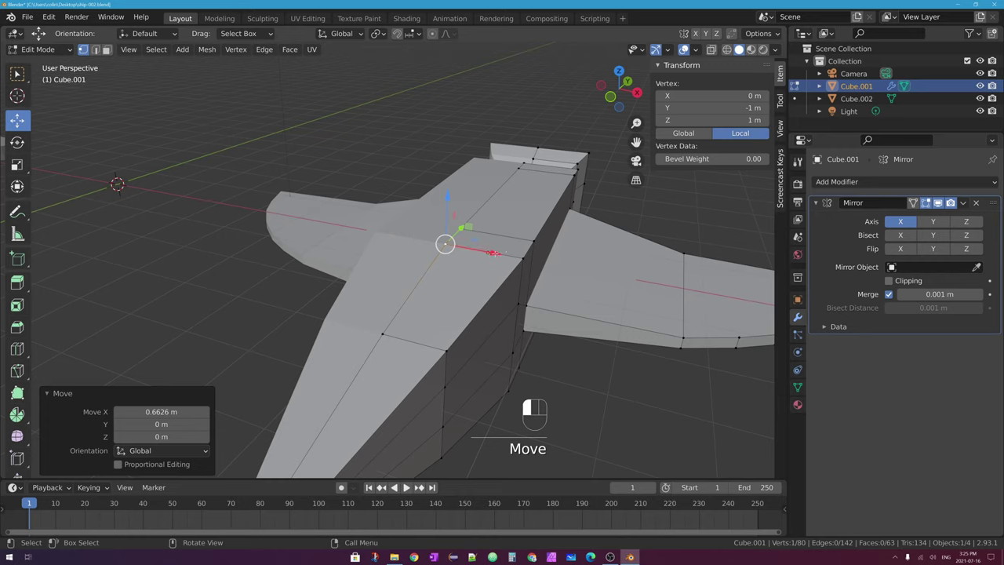
{"action": "left_click_drag", "start_coordinate": [493, 252], "coordinate": [527, 261]}
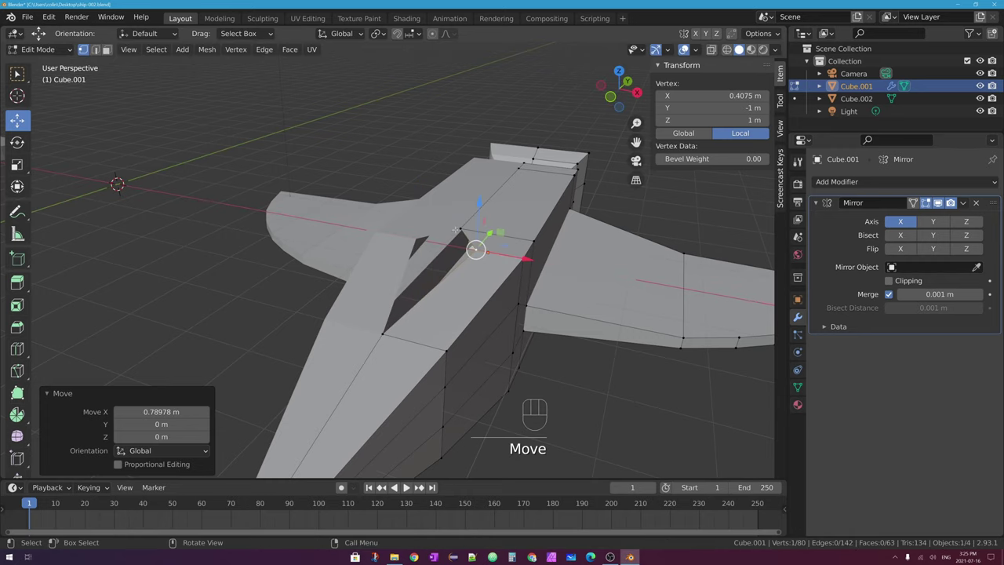
{"action": "key", "text": "ctrl+z"}
{"action": "left_click", "coordinate": [889, 280]}
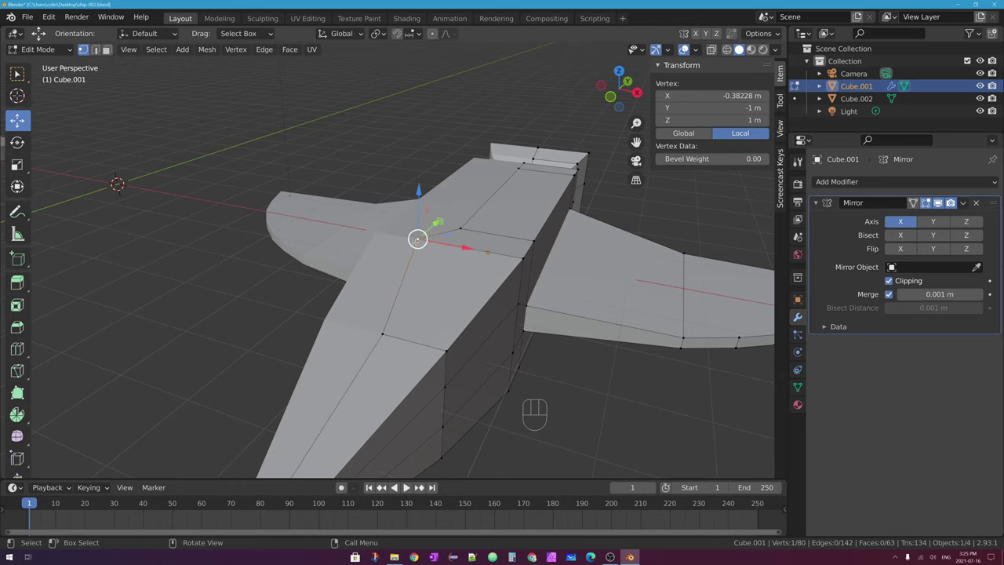
Step: Undo the last vertex move and, with Clipping off, shift the upper centre-line vertices about 0.03 m outward mid-fuselage and 0.13 m inward at the rear
{"action": "key", "text": "ctrl+z"}
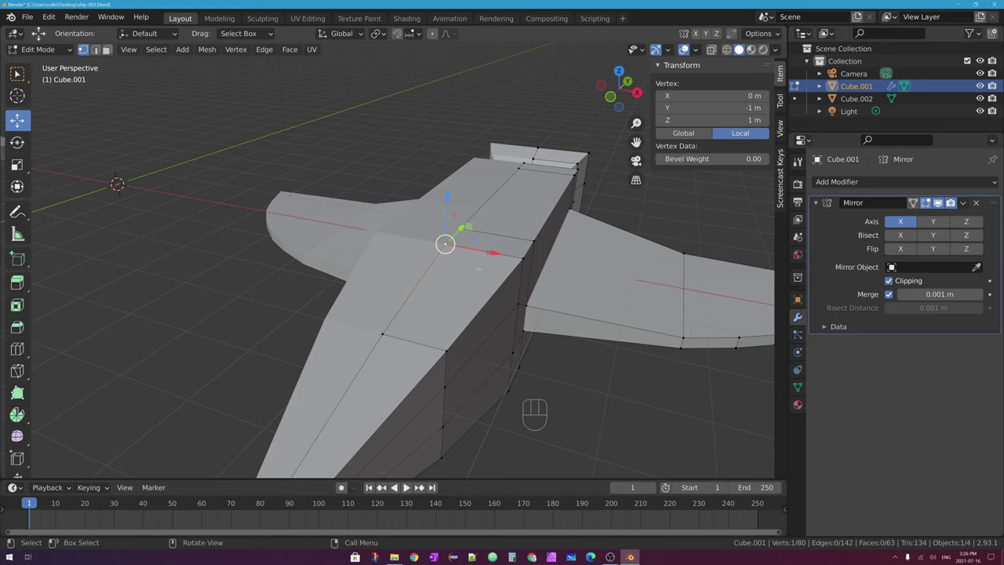
{"action": "left_click", "coordinate": [888, 280]}
{"action": "left_click_drag", "start_coordinate": [497, 252], "coordinate": [499, 253]}
{"action": "left_click", "coordinate": [517, 167]}
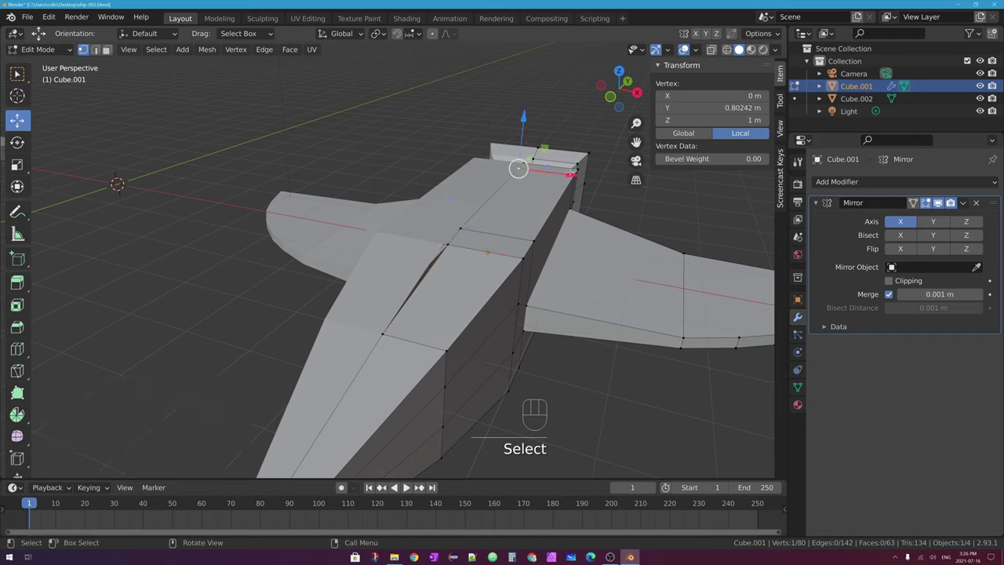
{"action": "left_click_drag", "start_coordinate": [567, 173], "coordinate": [559, 173]}
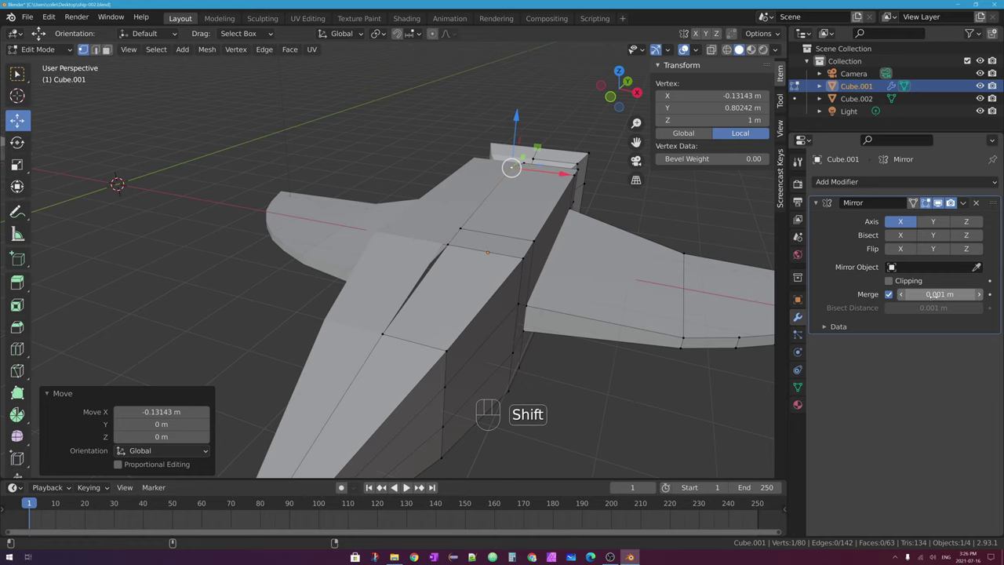
Step: Raise the Mirror modifier's Merge distance to 0.0944 m, and switch Merge off and back on to compare the centre seam
{"action": "mouse_move", "coordinate": [925, 294]}
{"action": "left_mouse_down", "text": "shift"}
{"action": "mouse_move", "coordinate": [985, 294]}
{"action": "mouse_move", "coordinate": [947, 294]}
{"action": "left_mouse_up", "text": "shift"}
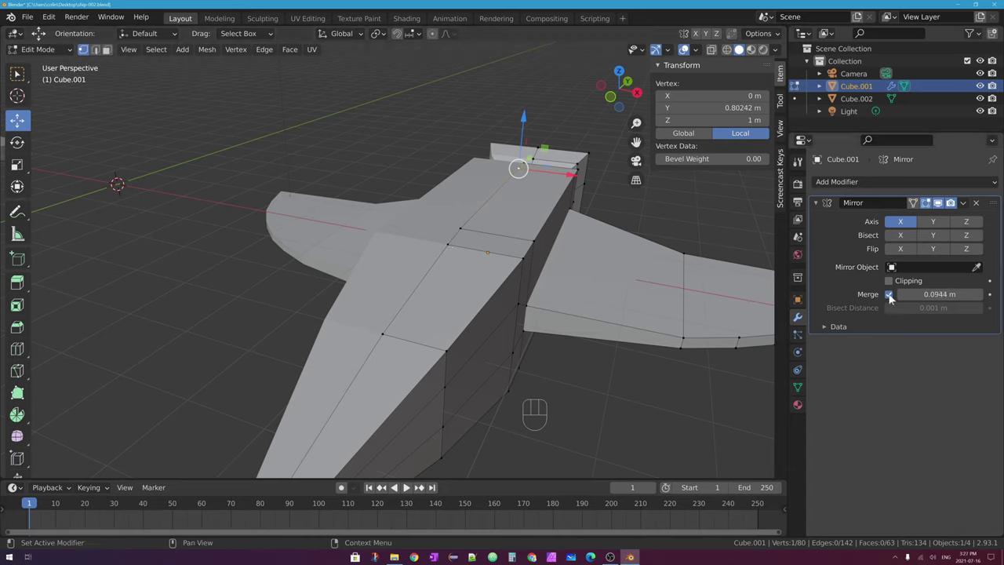
{"action": "left_click", "coordinate": [890, 294]}
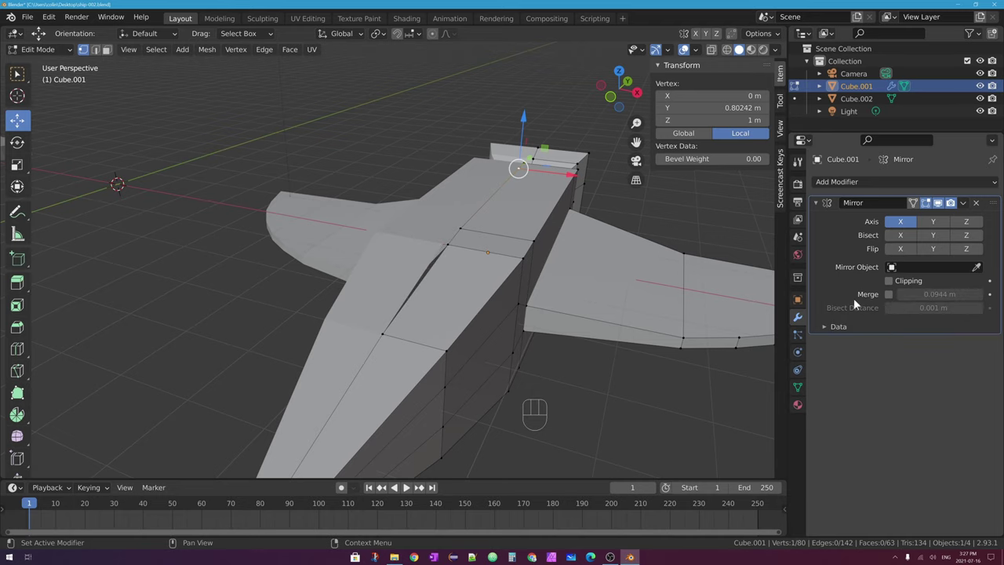
{"action": "mouse_move", "coordinate": [549, 298]}
{"action": "middle_mouse_down"}
{"action": "mouse_move", "coordinate": [502, 283]}
{"action": "mouse_move", "coordinate": [553, 302]}
{"action": "middle_mouse_up"}
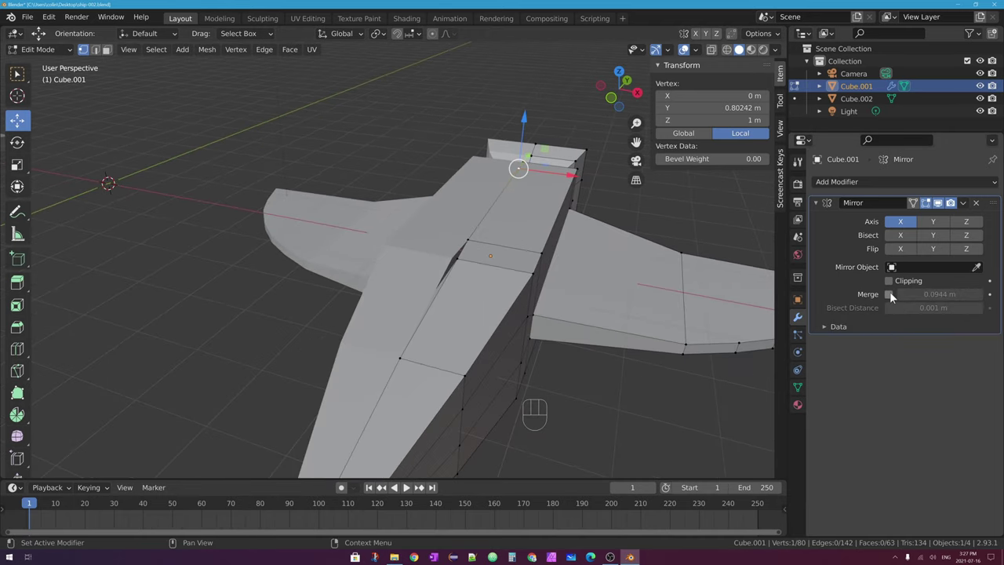
{"action": "left_click", "coordinate": [889, 293]}
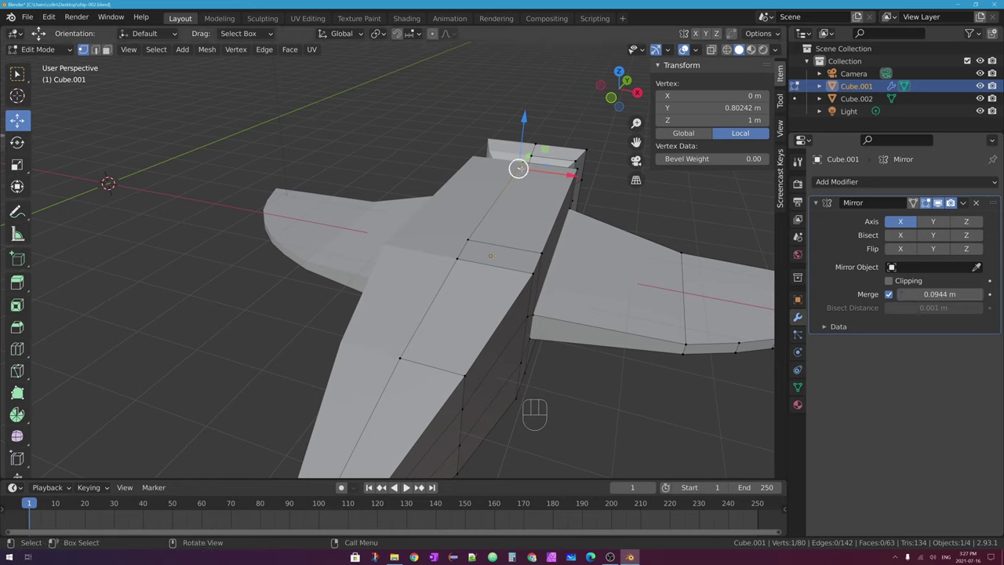
Step: Set the local X coordinate of the upper centre-line vertex at the fuselage's middle to 0 m
{"action": "left_click", "coordinate": [455, 261]}
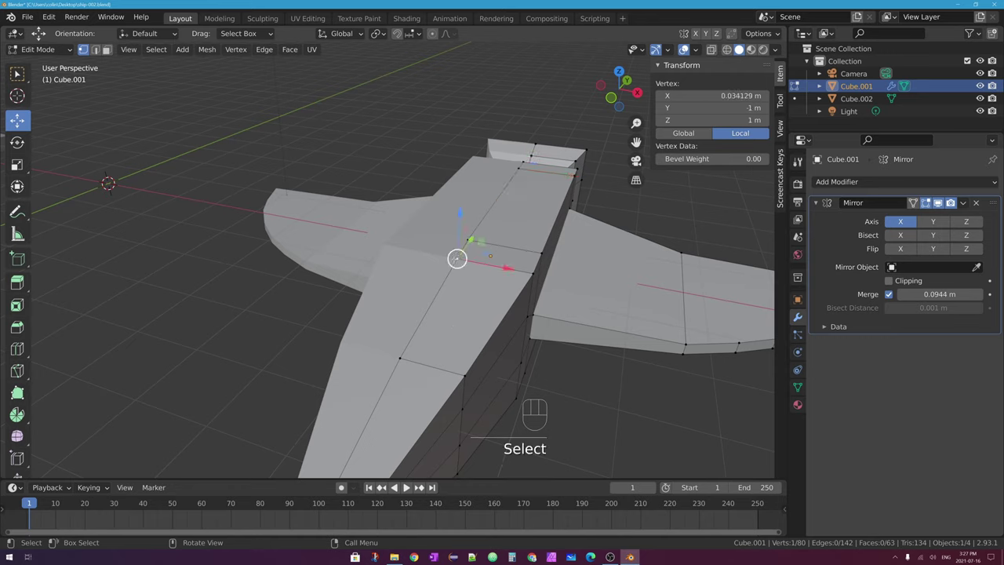
{"action": "key", "text": "minus"}
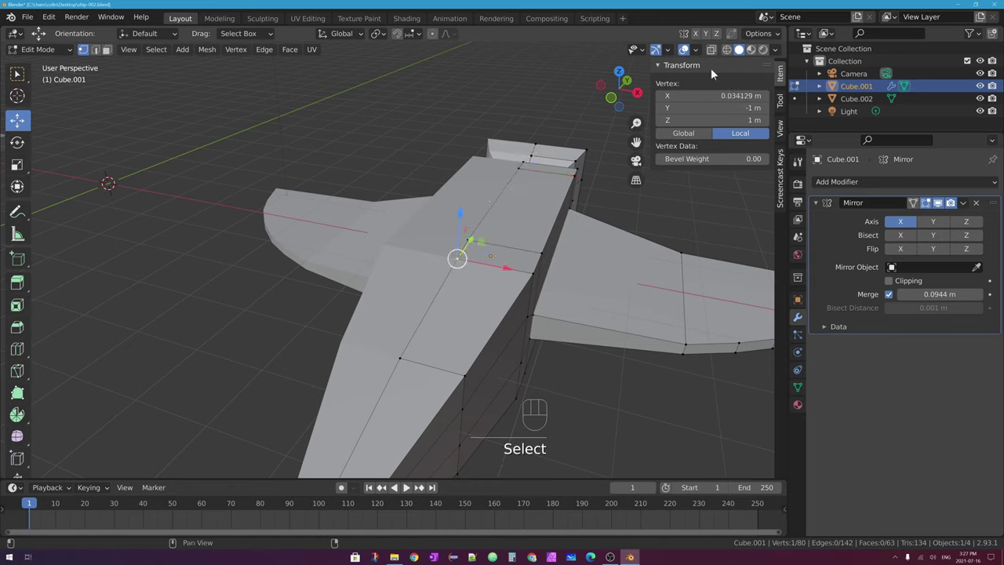
{"action": "left_click", "coordinate": [710, 96]}
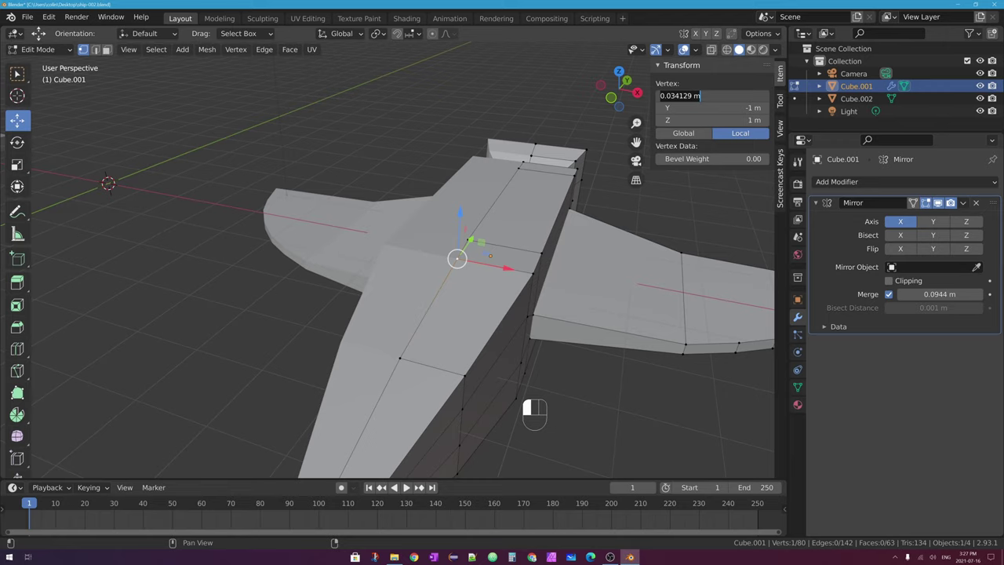
{"action": "type", "text": "0"}
{"action": "key", "text": "Return"}
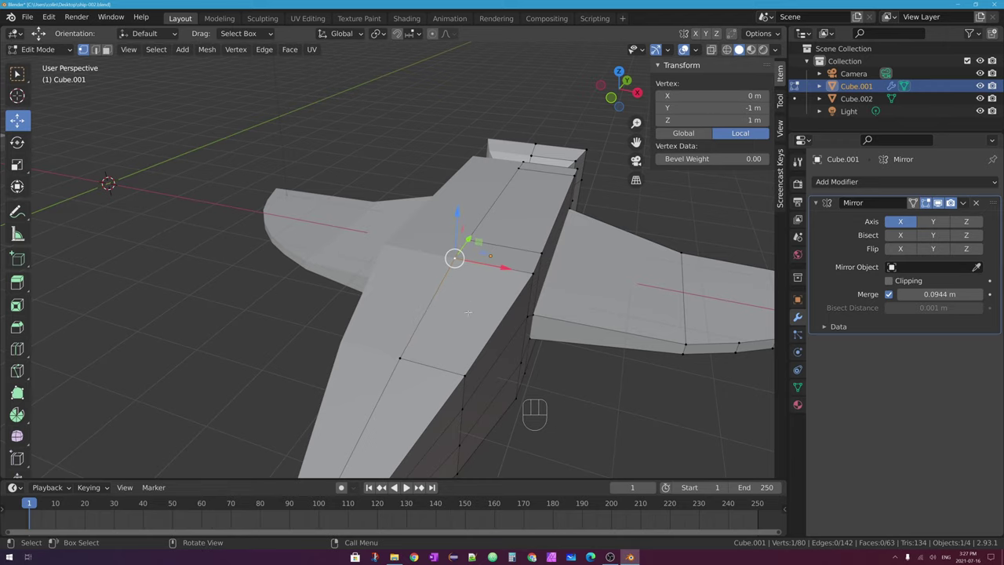
Step: In edge selection mode, select the edge loop around the fuselage behind the nose and scale it to 1.023
{"action": "middle_click_drag", "start_coordinate": [468, 312], "coordinate": [471, 287], "text": "shift"}
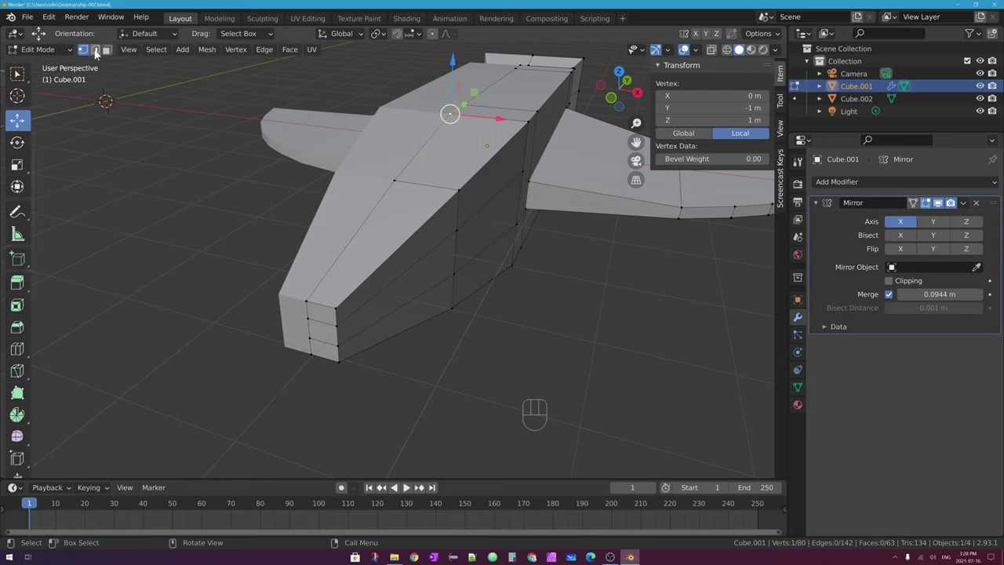
{"action": "left_click", "coordinate": [96, 50]}
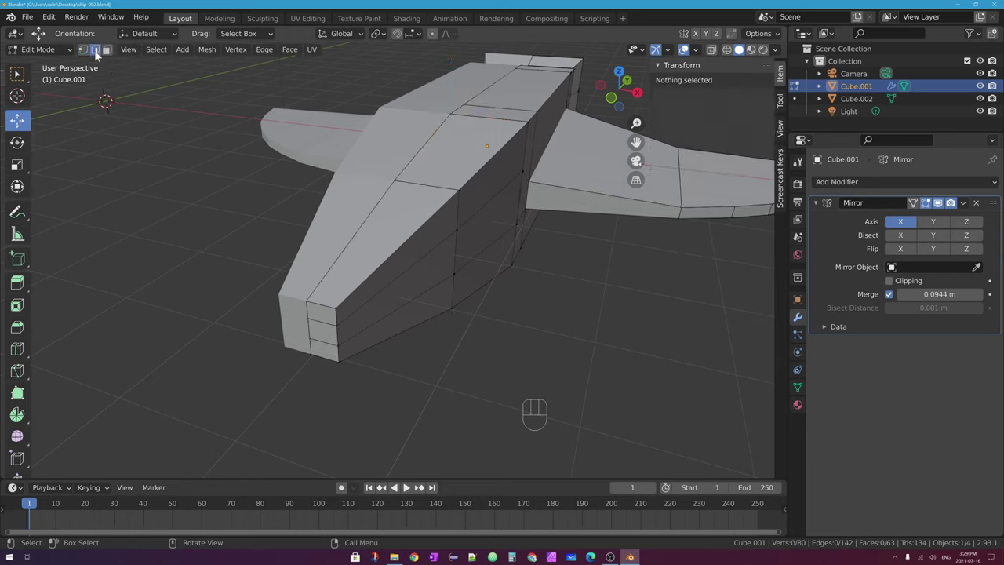
{"action": "left_click", "coordinate": [17, 73]}
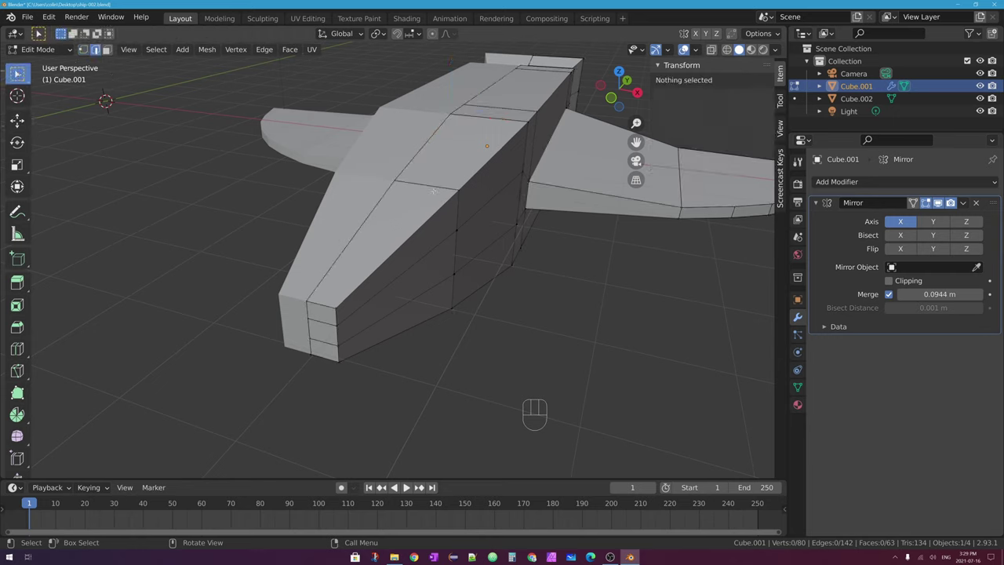
{"action": "left_click", "coordinate": [463, 189], "text": "alt"}
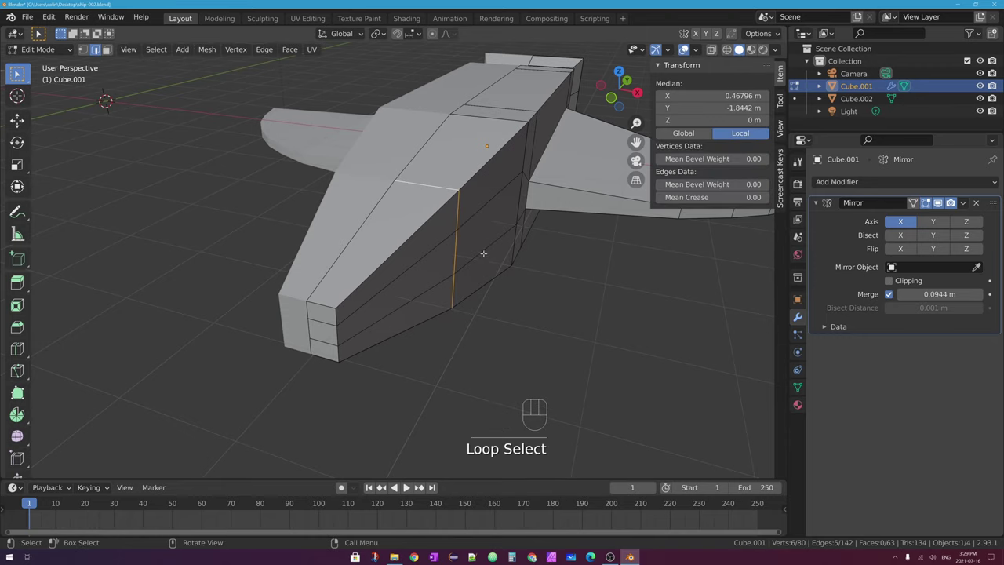
{"action": "middle_click_drag", "start_coordinate": [424, 208], "coordinate": [518, 201]}
{"action": "key", "text": "s"}
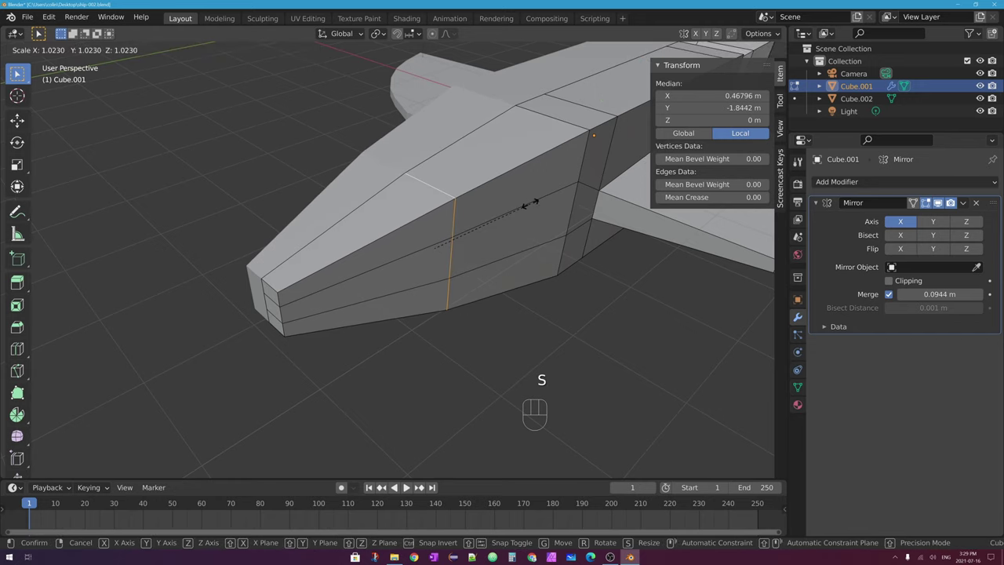
{"action": "left_click", "coordinate": [527, 205]}
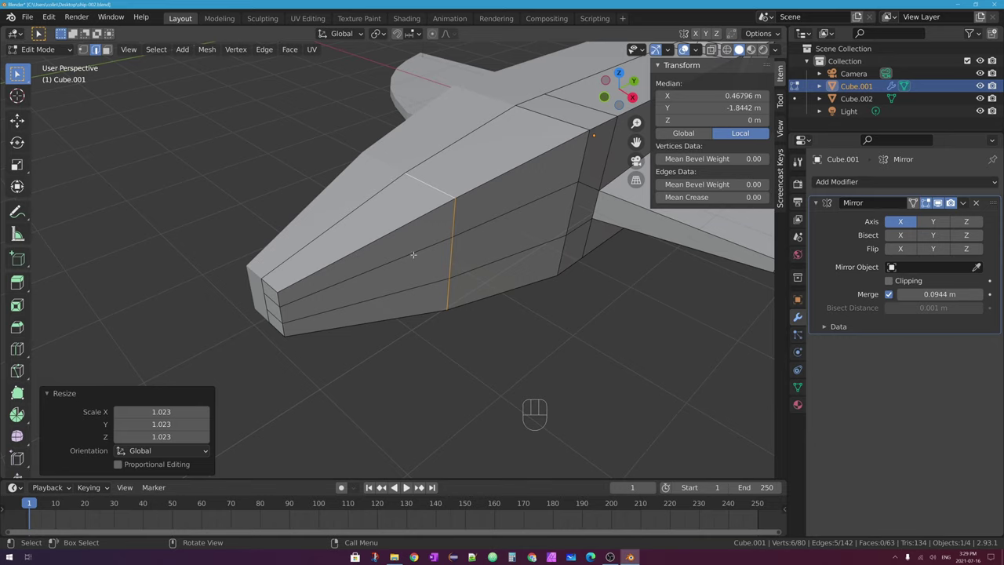
Step: Turn on X-ray display and try scaling the selected edge loop down to about 0.59 with Clipping off
{"action": "middle_click_drag", "start_coordinate": [411, 222], "coordinate": [446, 194]}
{"action": "key", "text": "alt+z"}
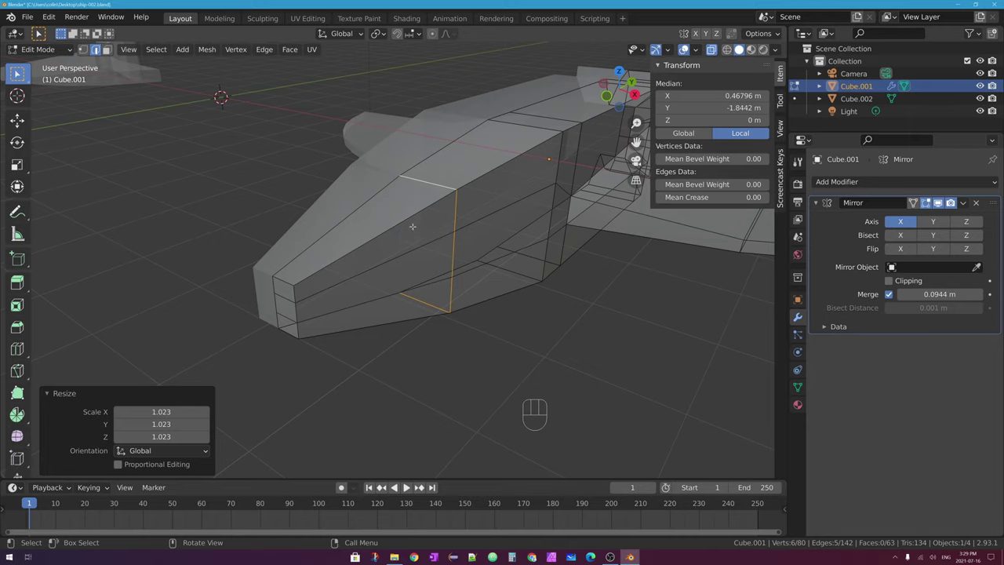
{"action": "middle_click_drag", "start_coordinate": [410, 225], "coordinate": [437, 241]}
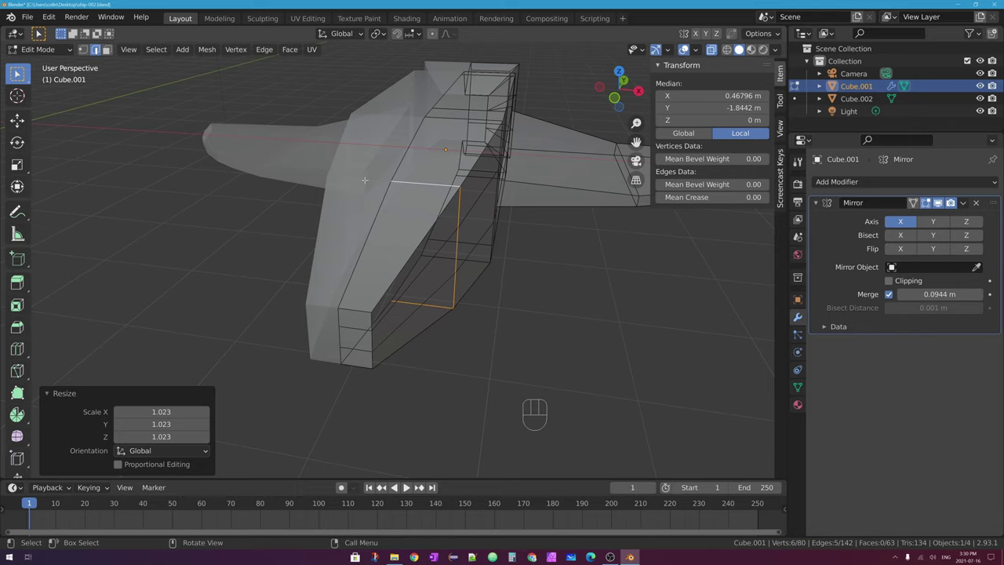
{"action": "key", "text": "s"}
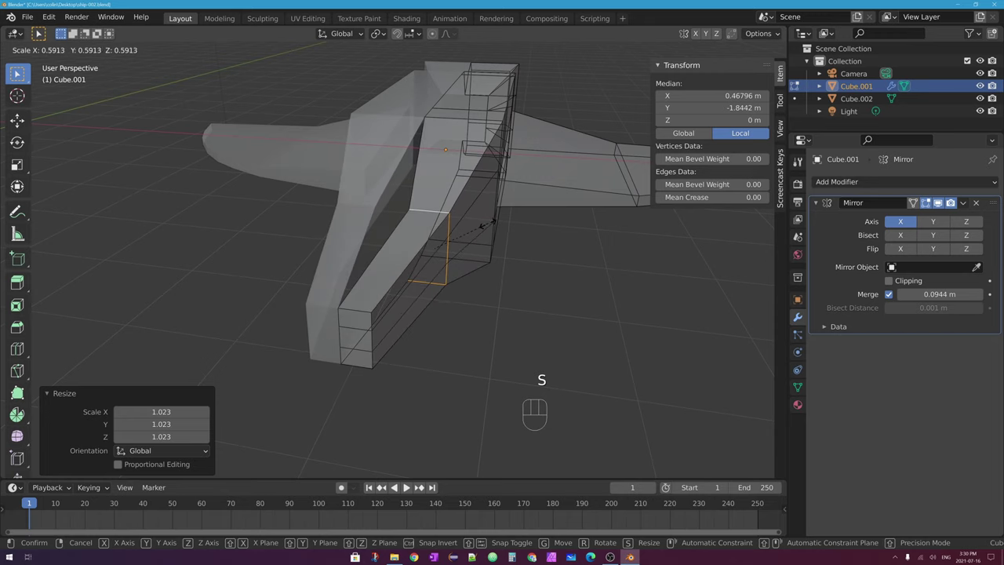
{"action": "right_click", "coordinate": [529, 228]}
Step: Enable Clipping on the Mirror modifier and scale the selected edge loop down to about 0.263
{"action": "left_click", "coordinate": [888, 280]}
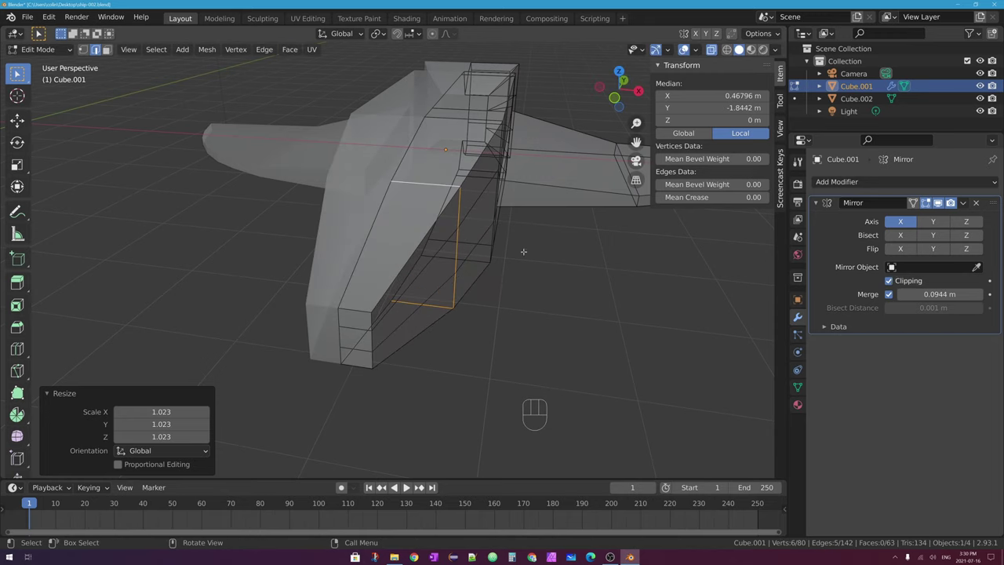
{"action": "key", "text": "s"}
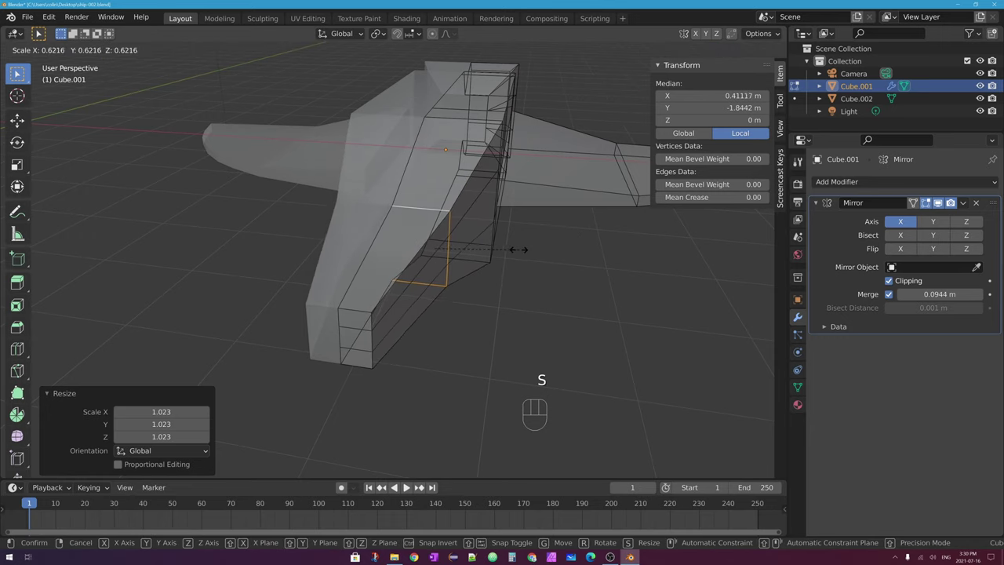
{"action": "left_click", "coordinate": [419, 244]}
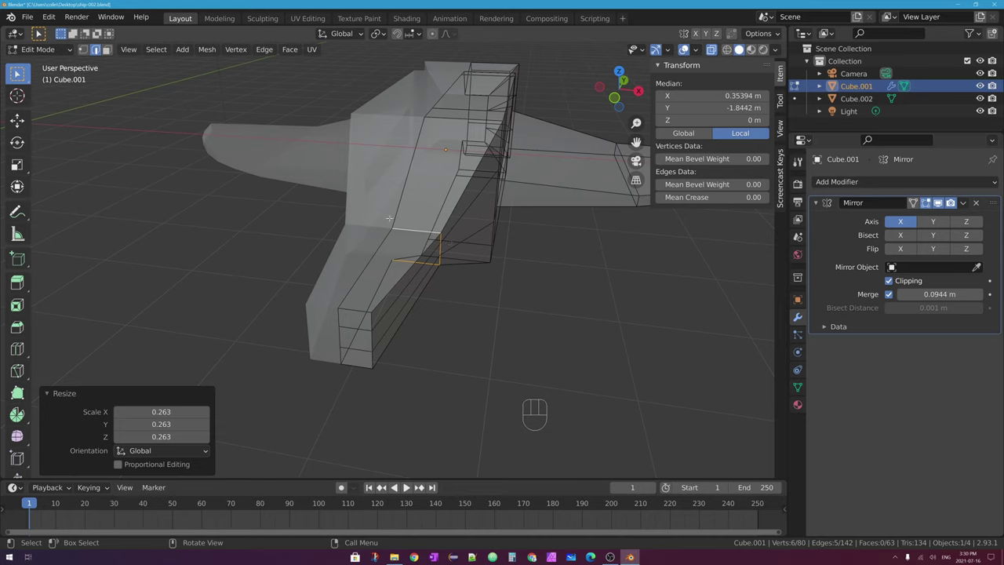
Step: Try moving the edge loop about 0.24 m inward along X, undo both the move and the scaling, and turn off X-ray display
{"action": "left_click", "coordinate": [17, 120]}
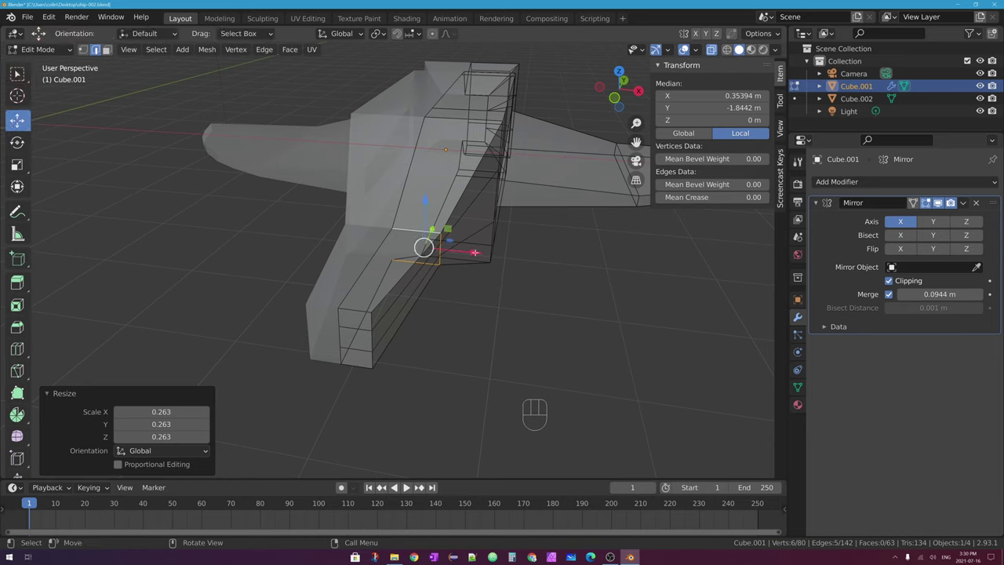
{"action": "left_click_drag", "start_coordinate": [470, 253], "coordinate": [453, 253]}
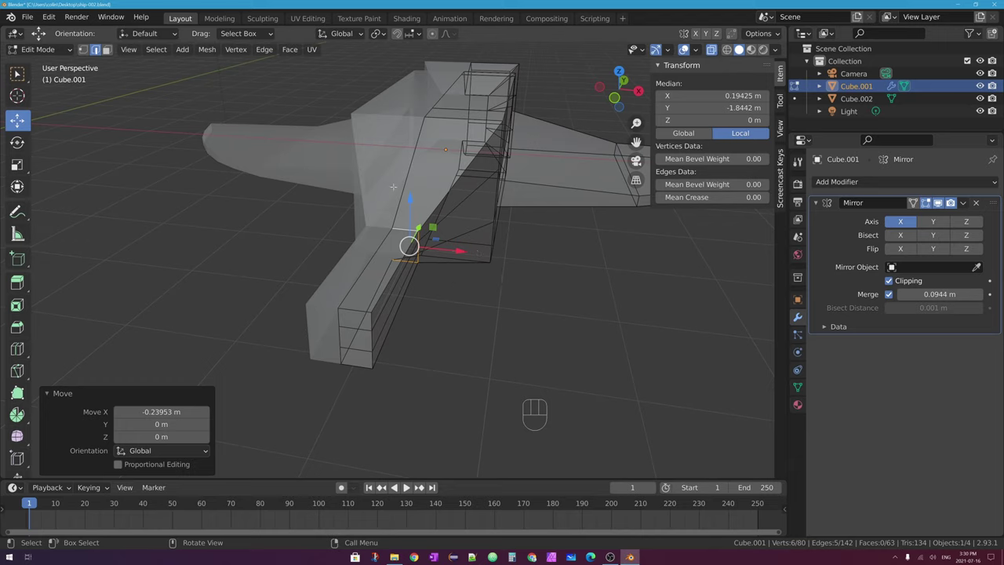
{"action": "key", "text": "ctrl+z"}
{"action": "key", "text": "ctrl+z"}
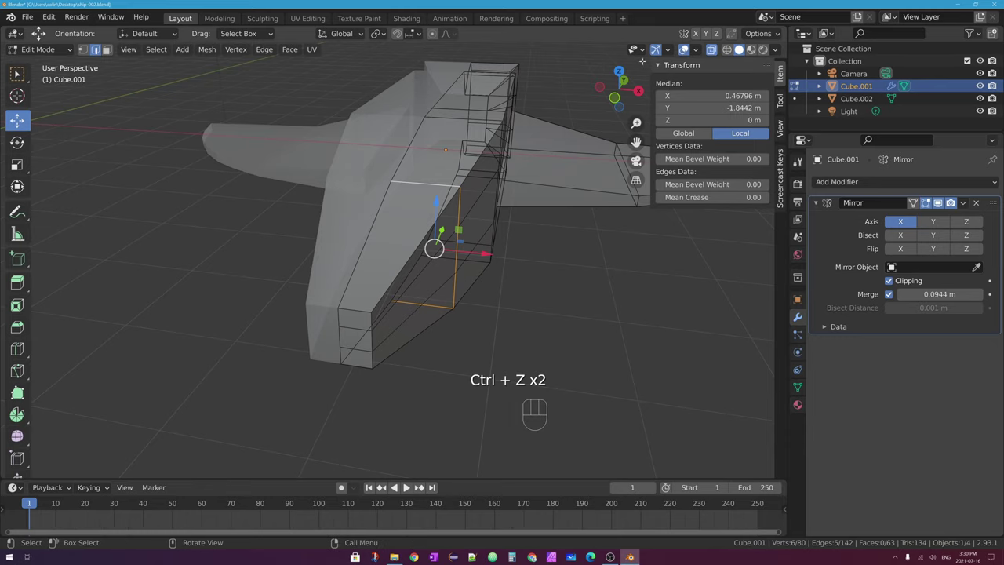
{"action": "left_click", "coordinate": [713, 49]}
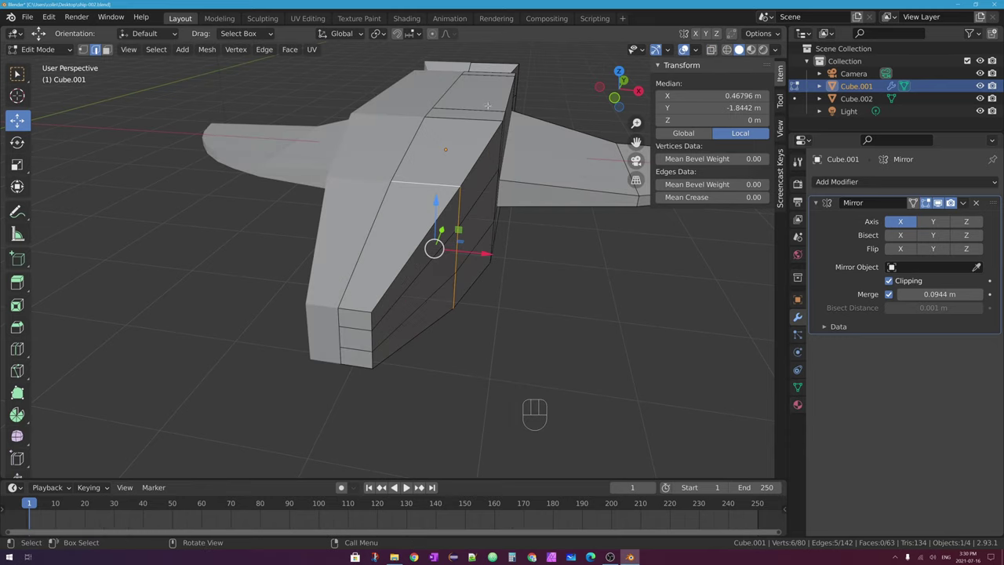
Step: In face selection mode, select the upper fuselage face between the nose section and the wings and inset it by about 0.064 m
{"action": "middle_click_drag", "start_coordinate": [502, 196], "coordinate": [416, 177]}
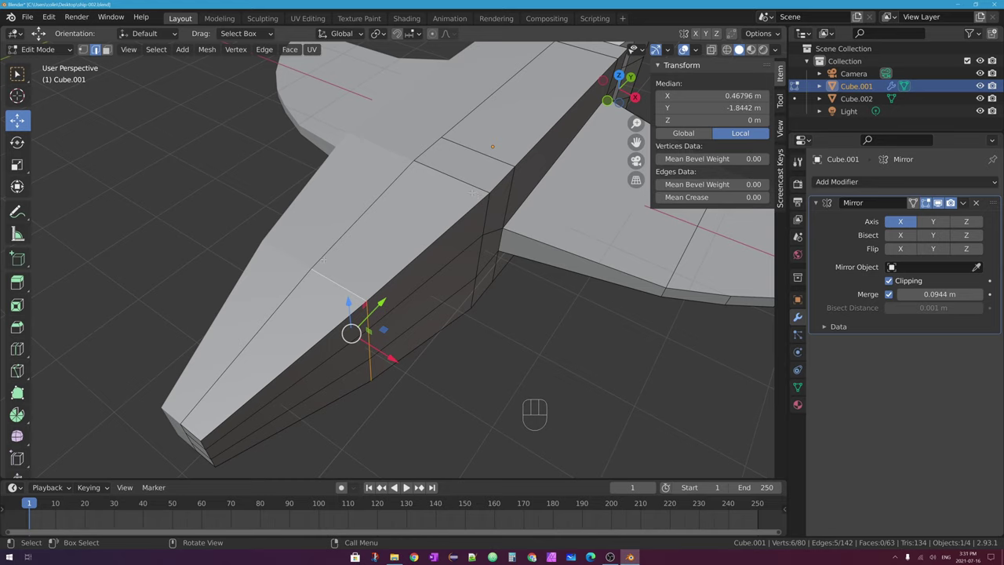
{"action": "middle_click_drag", "start_coordinate": [430, 205], "coordinate": [444, 234]}
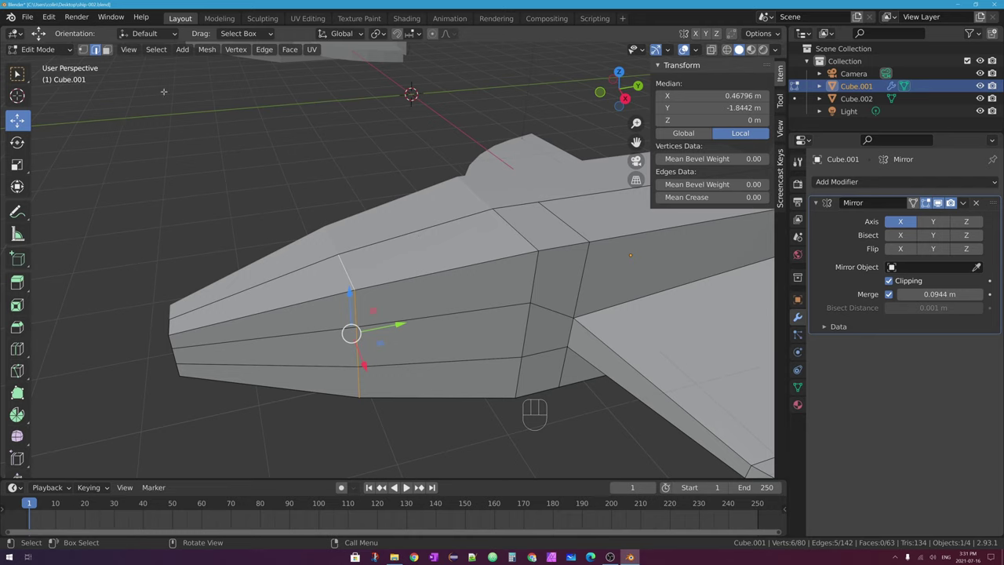
{"action": "left_click", "coordinate": [107, 48]}
{"action": "left_click", "coordinate": [402, 255]}
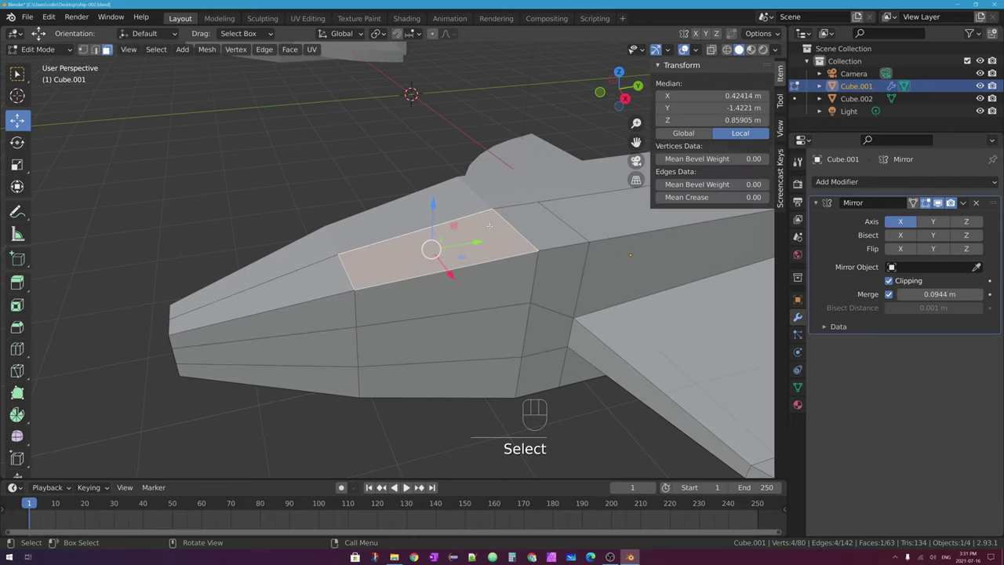
{"action": "key", "text": "i"}
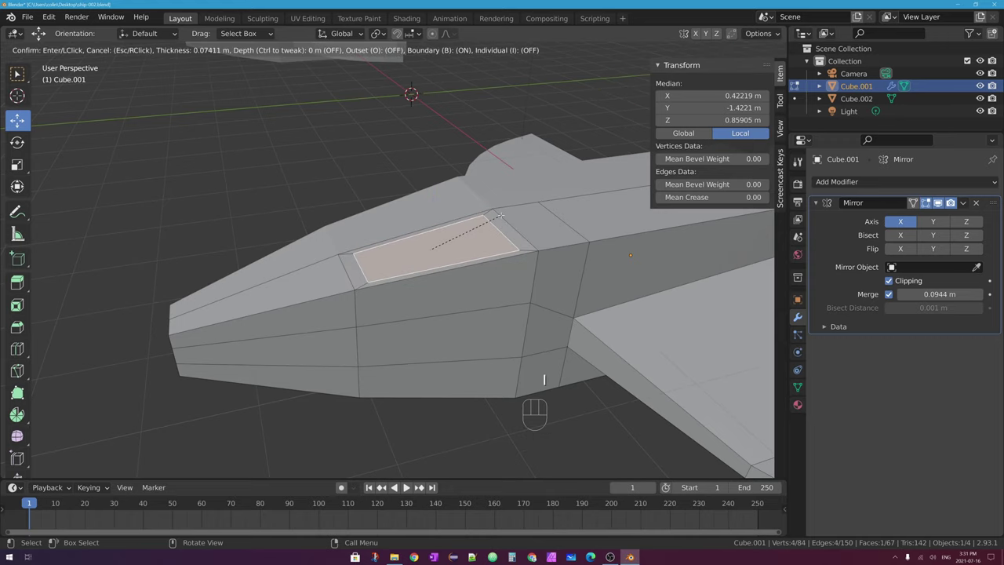
{"action": "left_click", "coordinate": [495, 250]}
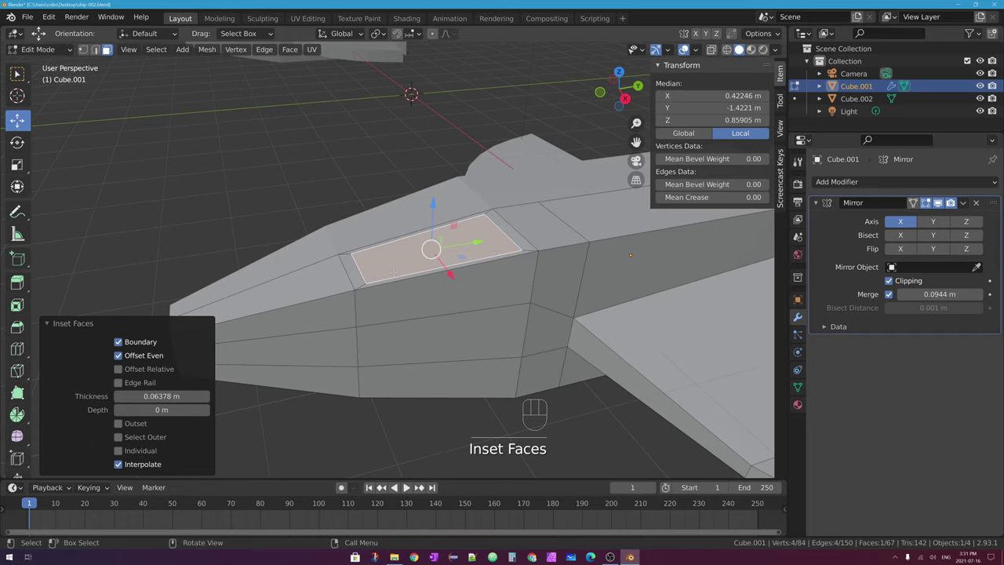
{"action": "middle_click_drag", "start_coordinate": [393, 272], "coordinate": [365, 334]}
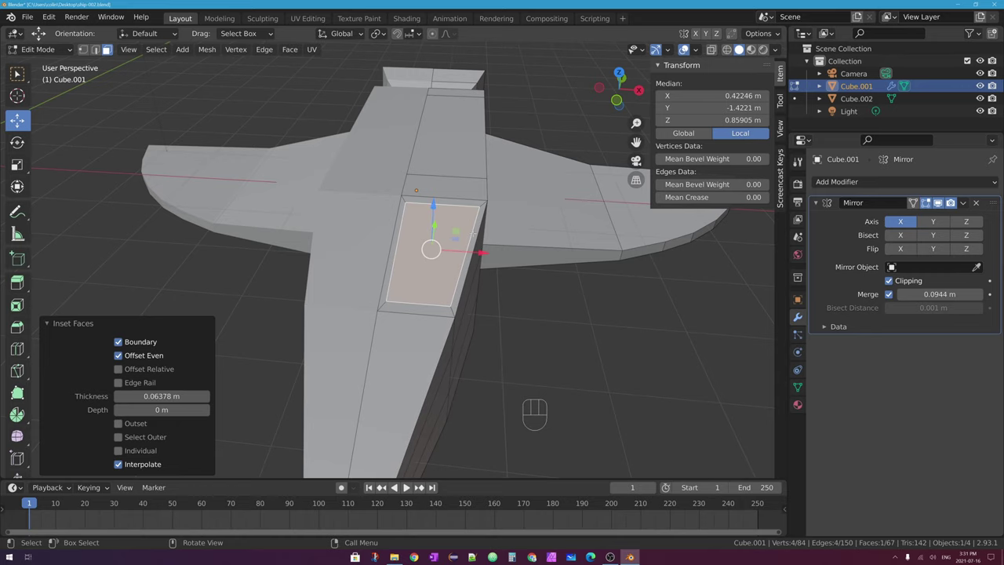
{"action": "middle_click_drag", "start_coordinate": [502, 353], "coordinate": [416, 345]}
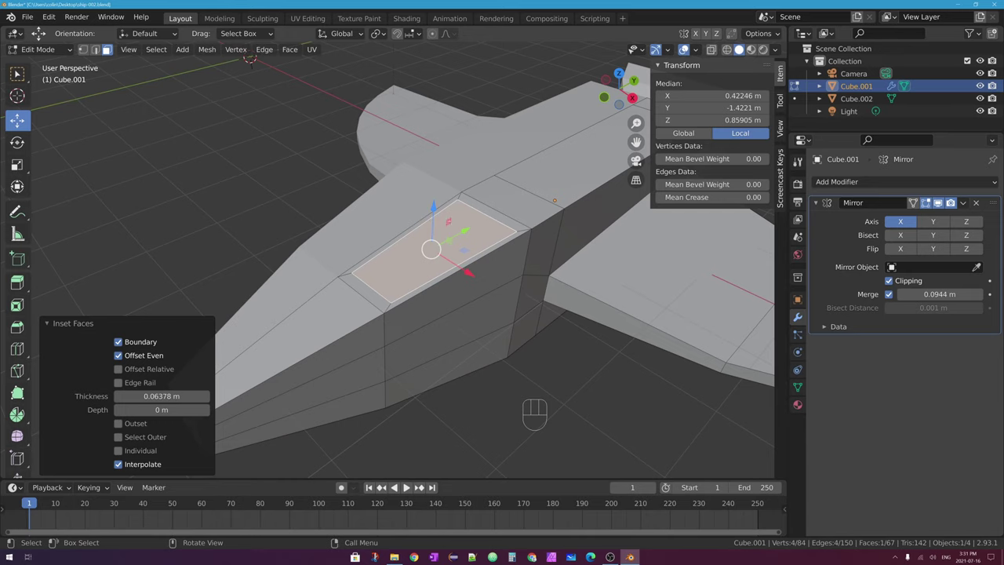
{"action": "middle_click_drag", "start_coordinate": [432, 233], "coordinate": [415, 221]}
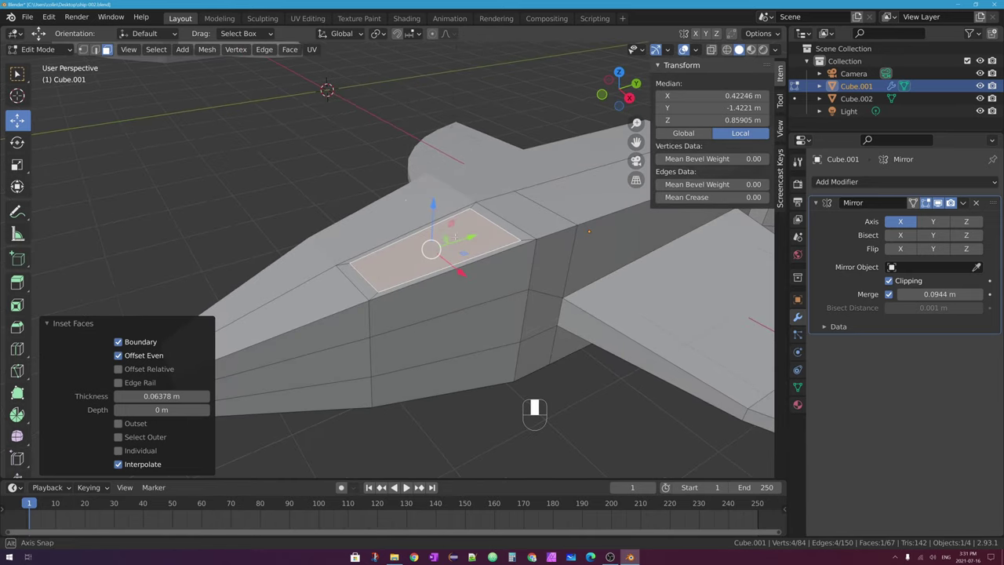
Step: Try lowering the inset face by about 0.05 m to test the centre line, and undo the moves
{"action": "left_click_drag", "start_coordinate": [430, 204], "coordinate": [431, 212]}
{"action": "middle_click_drag", "start_coordinate": [431, 212], "coordinate": [420, 212]}
{"action": "key", "text": "ctrl+z"}
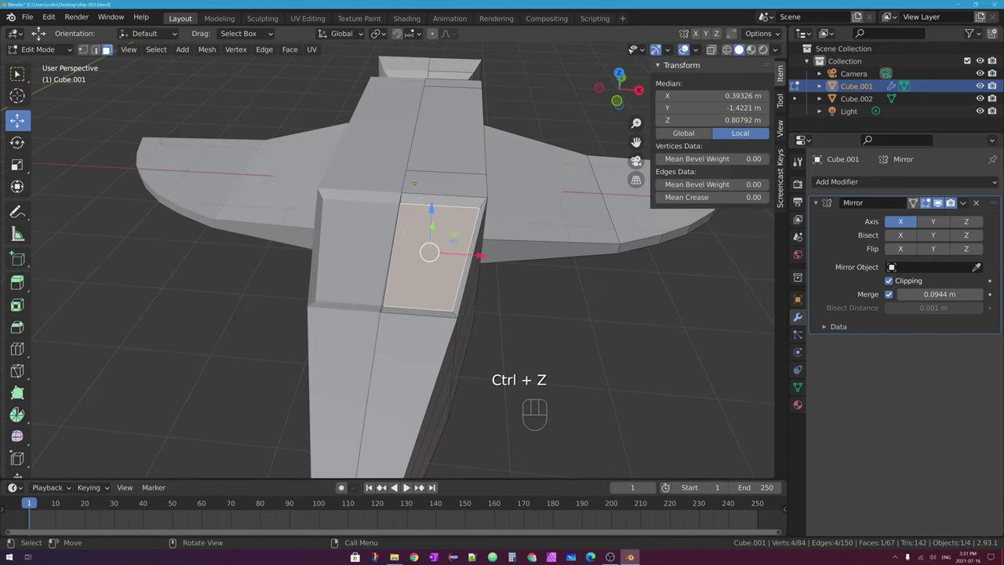
{"action": "middle_click_drag", "start_coordinate": [418, 236], "coordinate": [473, 264]}
{"action": "left_click_drag", "start_coordinate": [472, 264], "coordinate": [480, 264]}
{"action": "mouse_move", "coordinate": [468, 285]}
{"action": "middle_mouse_down"}
{"action": "mouse_move", "coordinate": [477, 277]}
{"action": "mouse_move", "coordinate": [483, 302]}
{"action": "mouse_move", "coordinate": [470, 271]}
{"action": "mouse_move", "coordinate": [454, 263]}
{"action": "mouse_move", "coordinate": [473, 272]}
{"action": "middle_mouse_up"}
{"action": "key", "text": "ctrl+z"}
{"action": "key", "text": "ctrl+z"}
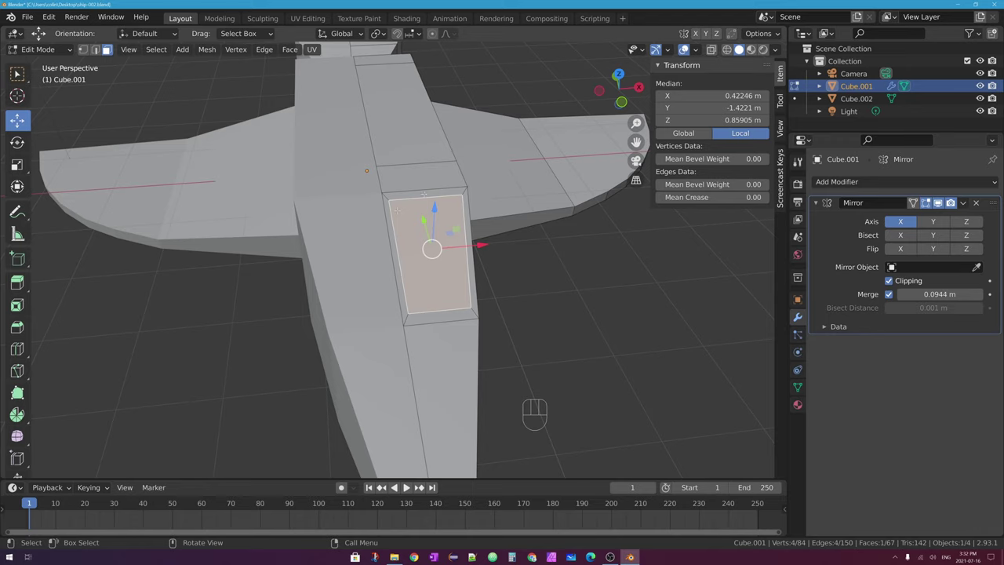
Step: Undo the inset on the upper fuselage face and apply the ship's scale in Object Mode
{"action": "key", "text": "ctrl+z"}
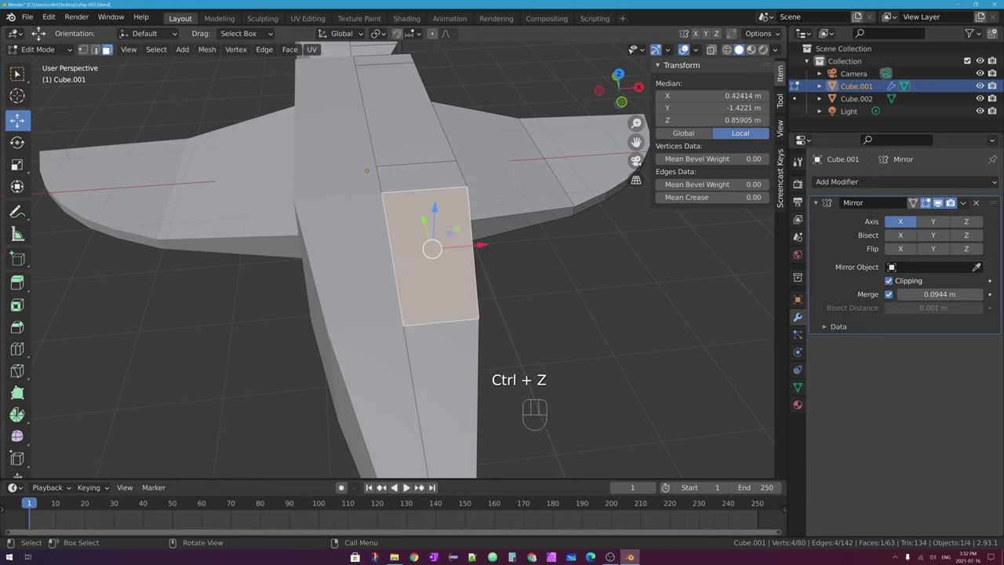
{"action": "key", "text": "Tab"}
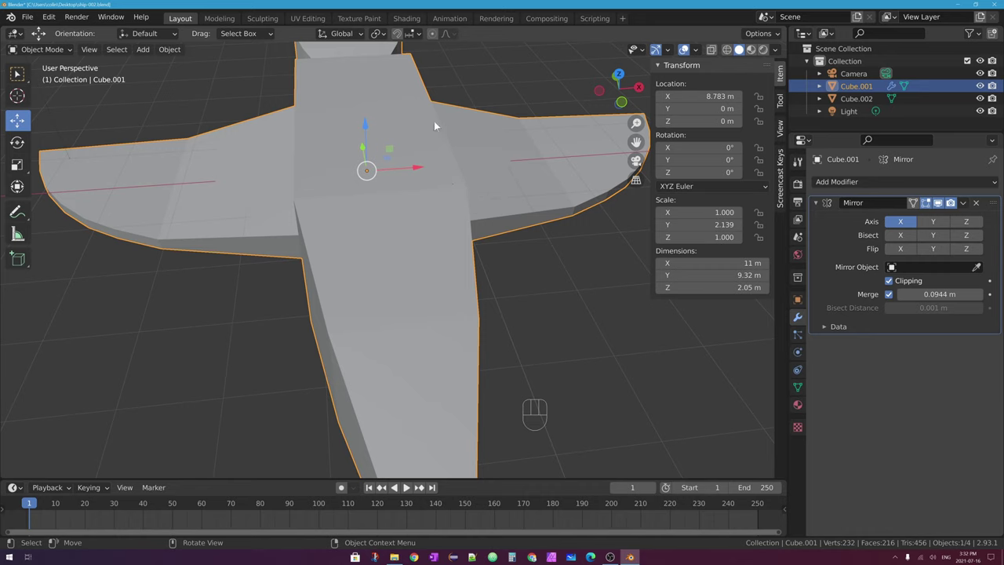
{"action": "left_click", "coordinate": [168, 50]}
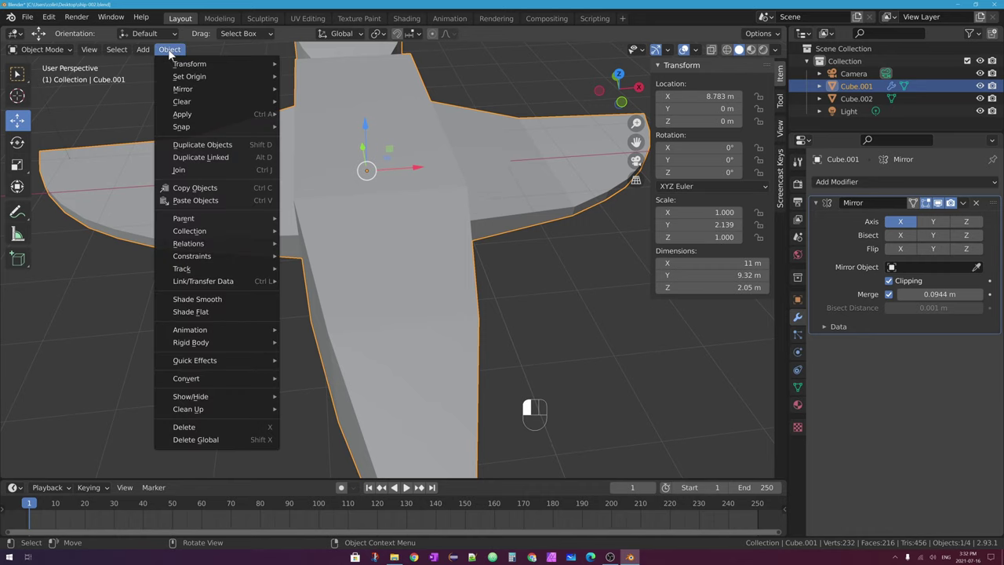
{"action": "mouse_move", "coordinate": [207, 112]}
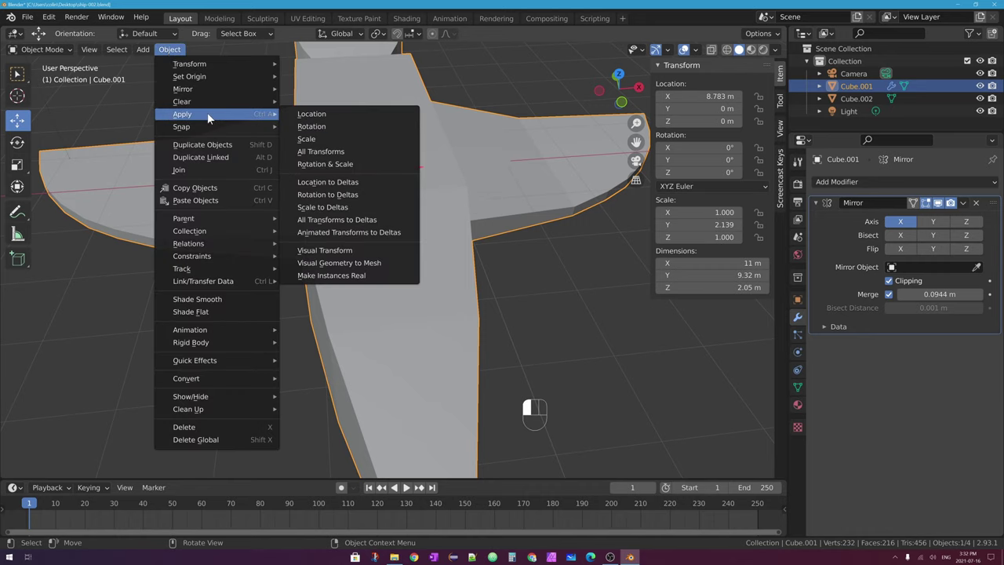
{"action": "left_click", "coordinate": [346, 139]}
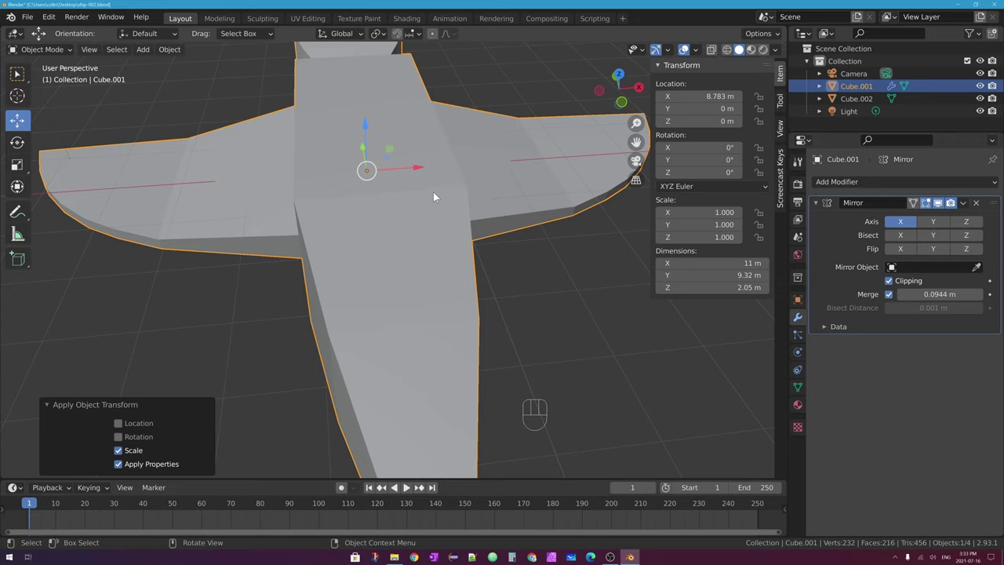
Step: Return to Edit Mode and inset the selected upper fuselage face by about 0.073 m
{"action": "middle_click_drag", "start_coordinate": [471, 201], "coordinate": [423, 212]}
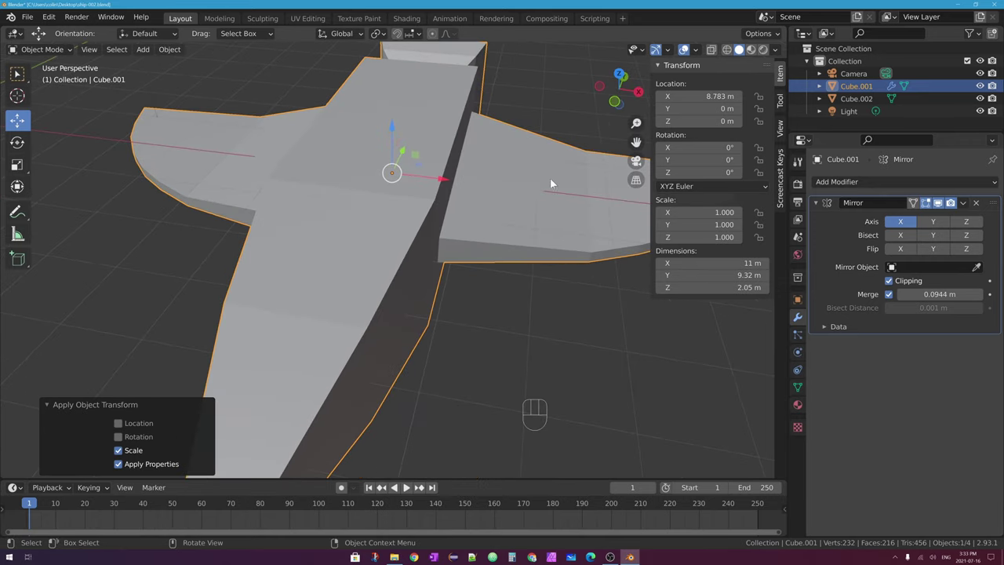
{"action": "key", "text": "Tab"}
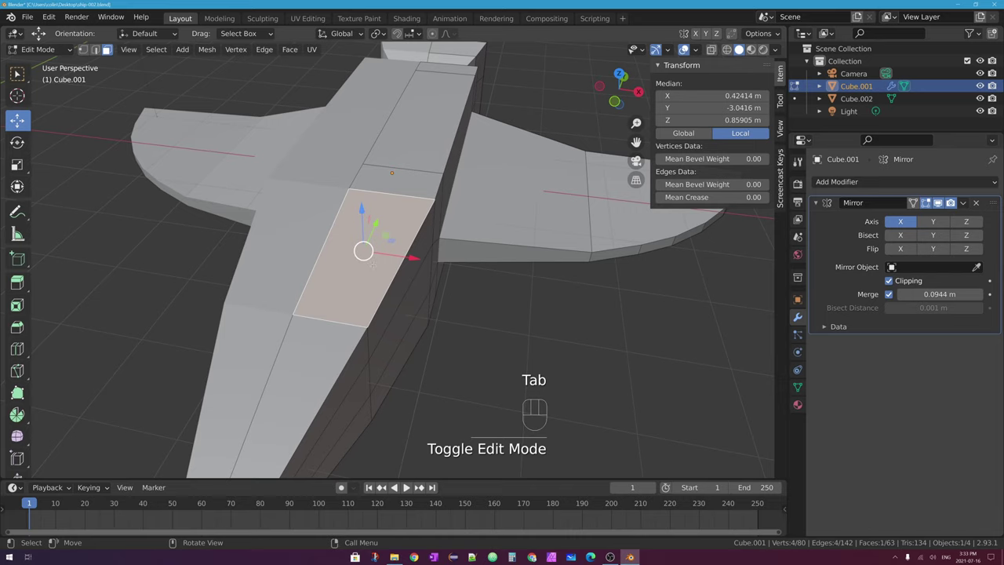
{"action": "key", "text": "i"}
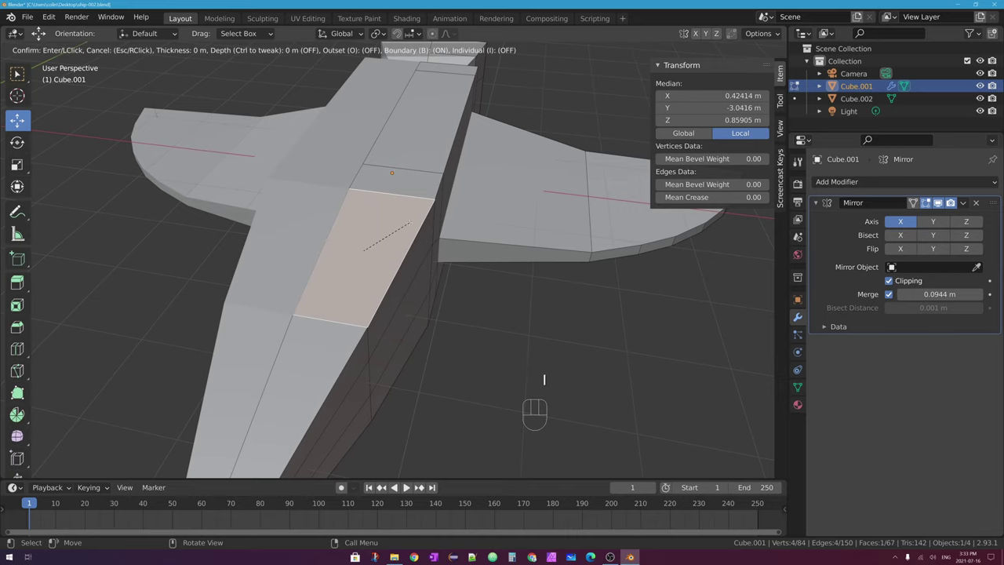
{"action": "left_click", "coordinate": [404, 229]}
{"action": "middle_click_drag", "start_coordinate": [544, 379], "coordinate": [506, 362]}
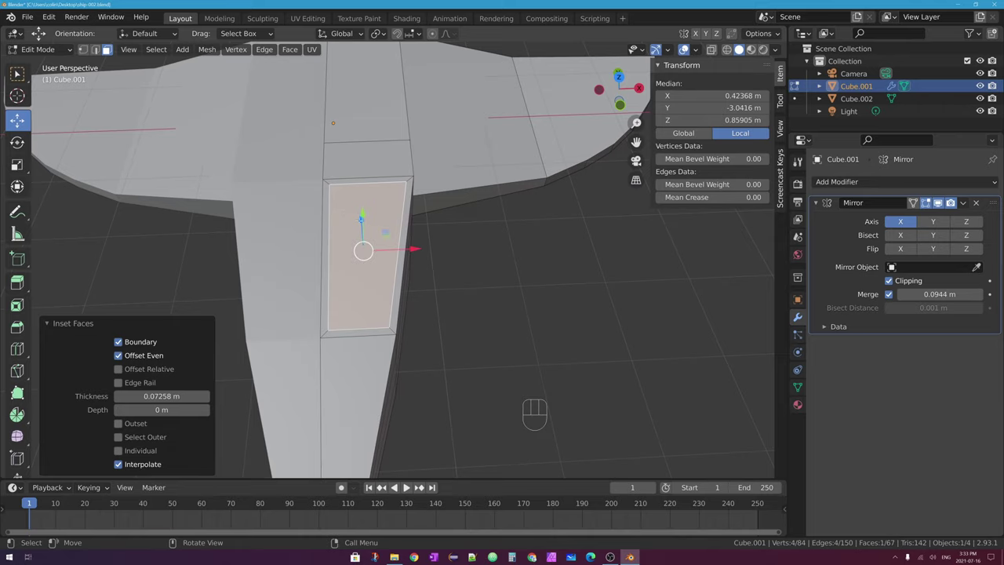
{"action": "middle_click_drag", "start_coordinate": [352, 250], "coordinate": [416, 212], "text": "shift"}
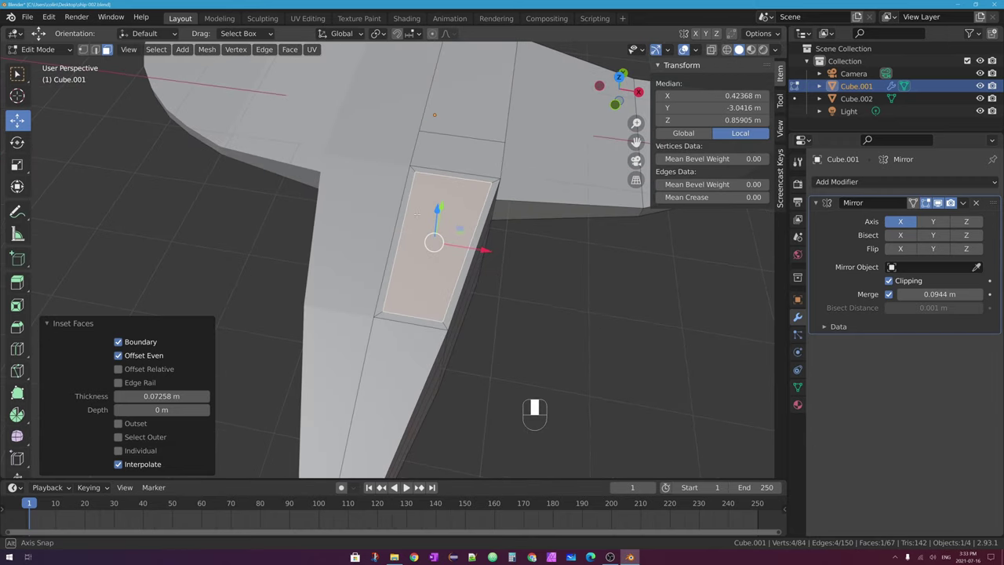
Step: Examine the centre-line edge beside the inset and the inset's rear inner corner vertex by selecting each in turn
{"action": "left_click", "coordinate": [83, 49]}
{"action": "left_click", "coordinate": [95, 49]}
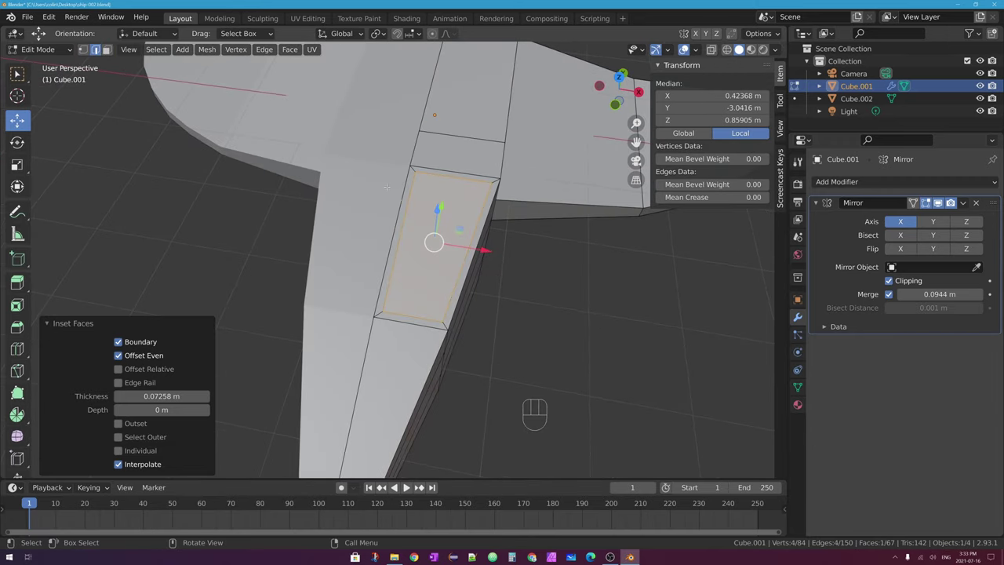
{"action": "left_click", "coordinate": [403, 187]}
{"action": "middle_click_drag", "start_coordinate": [403, 186], "coordinate": [455, 198]}
{"action": "scroll", "coordinate": [455, 196], "scroll_direction": "up", "scroll_amount": 5}
{"action": "scroll", "coordinate": [278, 270], "scroll_direction": "down", "scroll_amount": 3}
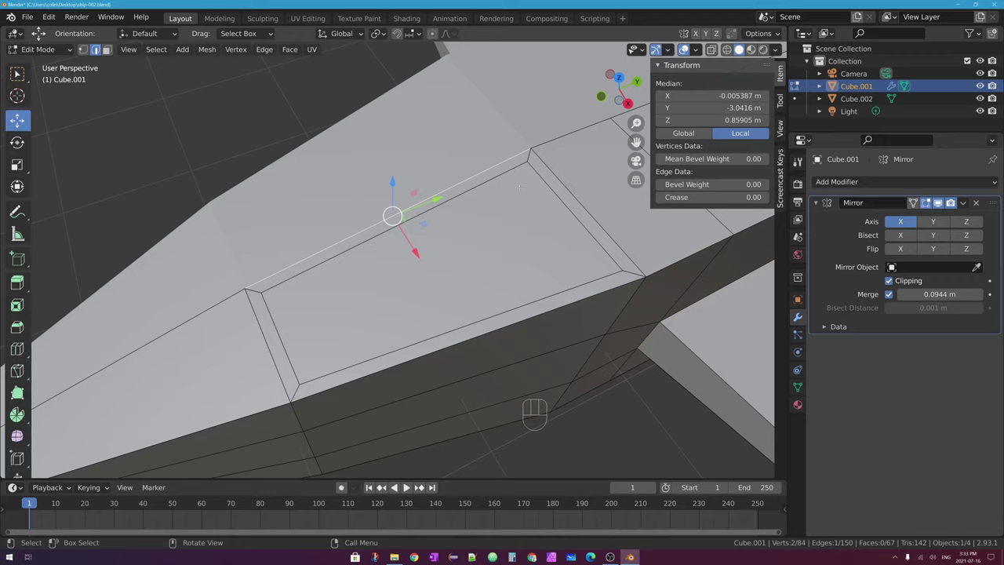
{"action": "key", "text": "1"}
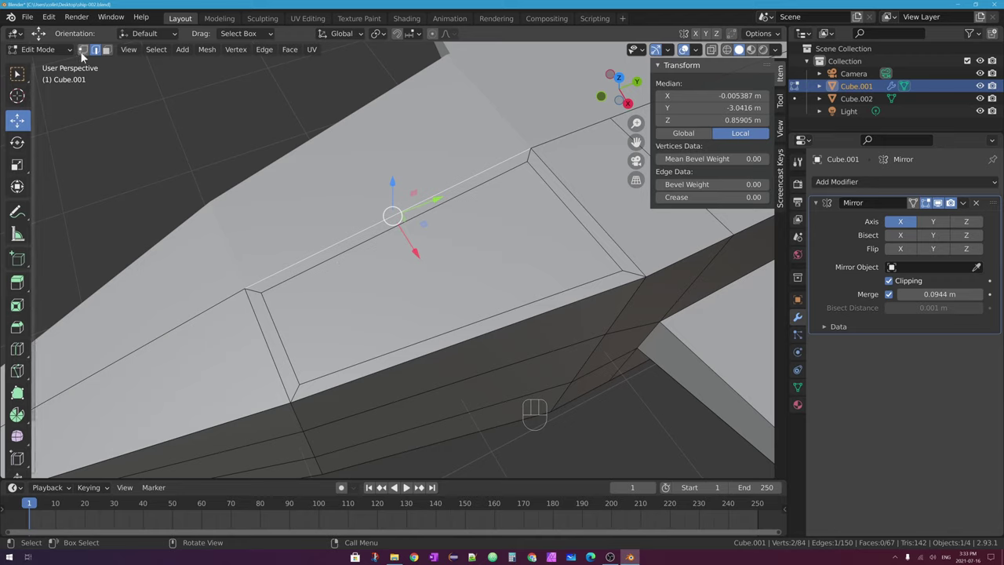
{"action": "left_click", "coordinate": [528, 161]}
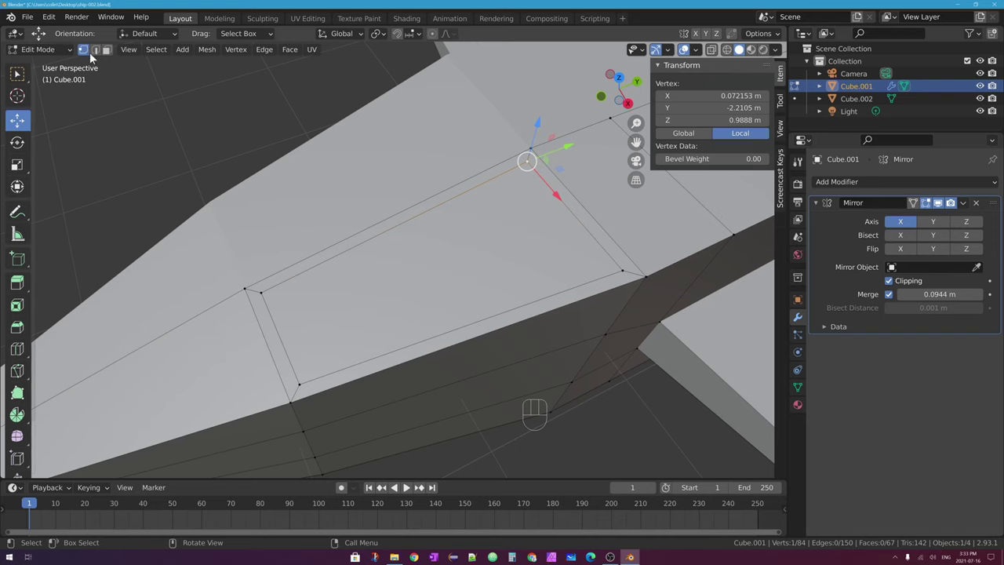
Step: Subdivide the centre-line edge beside the inset face with 2 cuts
{"action": "key", "text": "2"}
{"action": "key", "text": "alt+a"}
{"action": "left_click", "coordinate": [351, 235]}
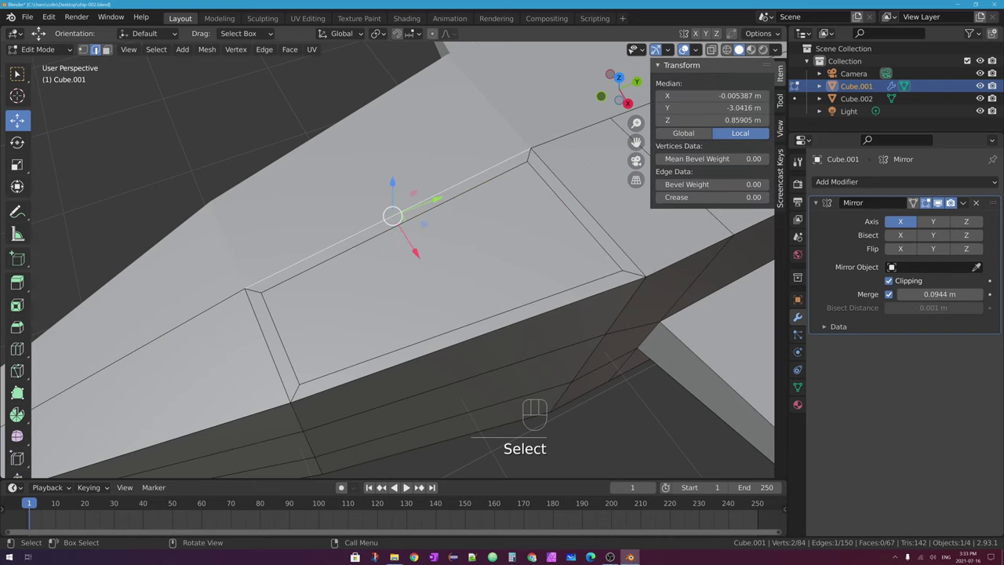
{"action": "right_click", "coordinate": [353, 237]}
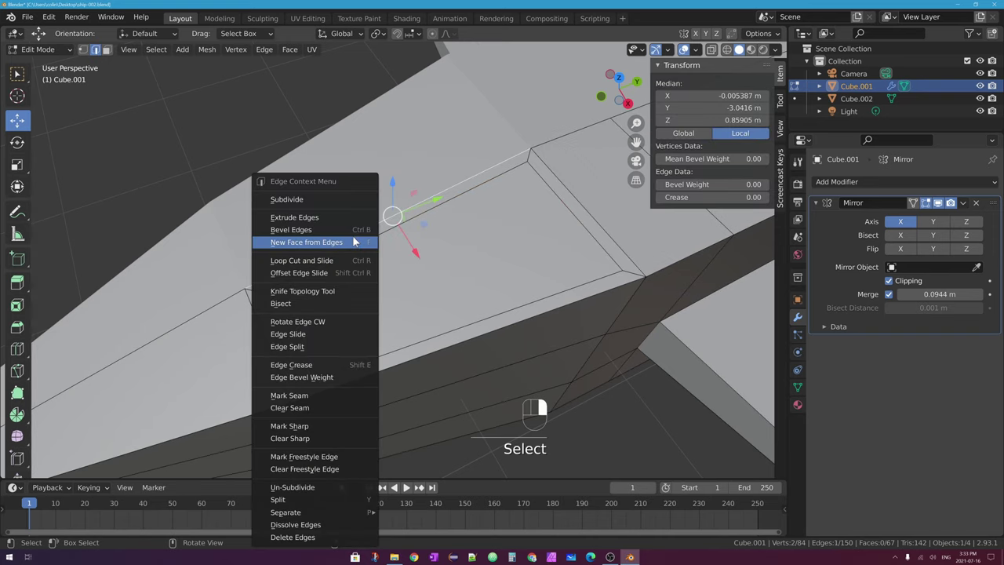
{"action": "left_click", "coordinate": [335, 199]}
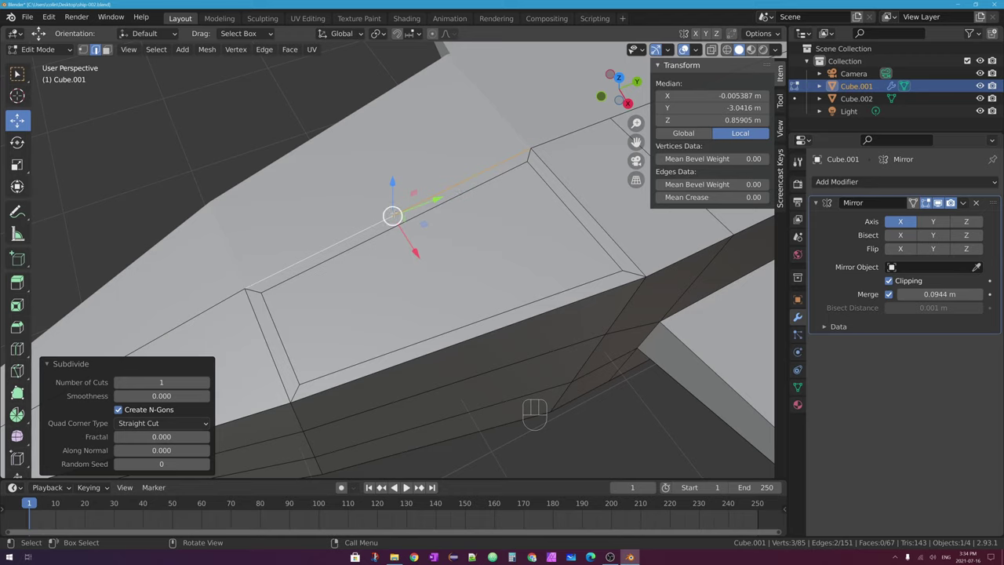
{"action": "left_click", "coordinate": [62, 363]}
{"action": "left_click", "coordinate": [67, 468]}
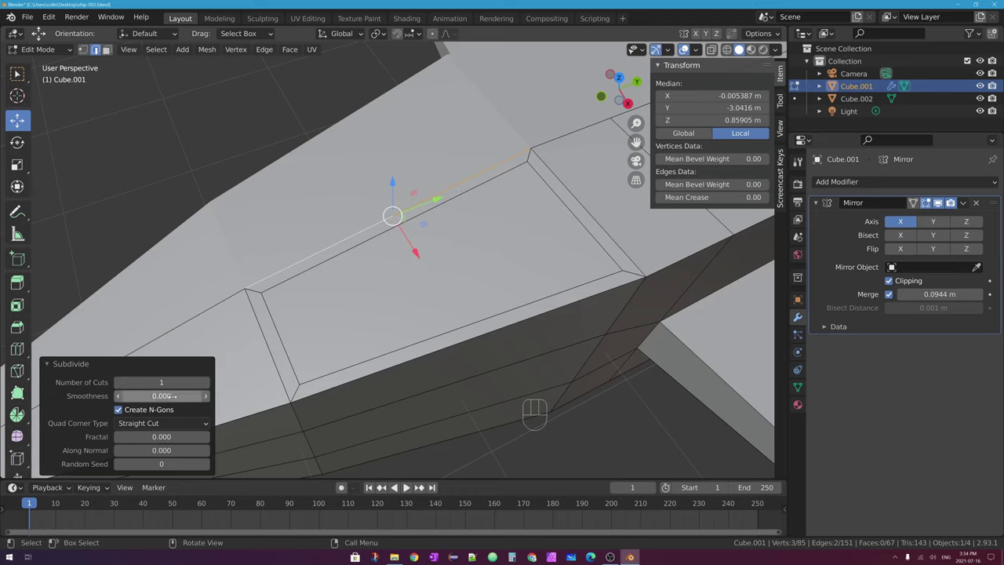
{"action": "left_click", "coordinate": [205, 382]}
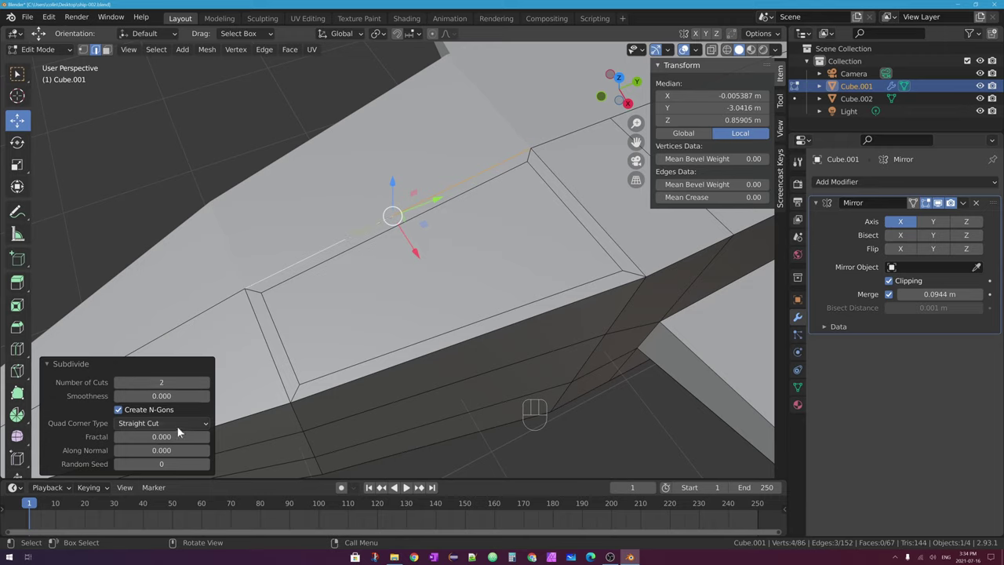
Step: In vertex selection mode, slide the new centre-line vertex nearer the nose toward the inset's front corner by a factor of about 0.878
{"action": "left_click", "coordinate": [84, 49]}
{"action": "left_click", "coordinate": [343, 233]}
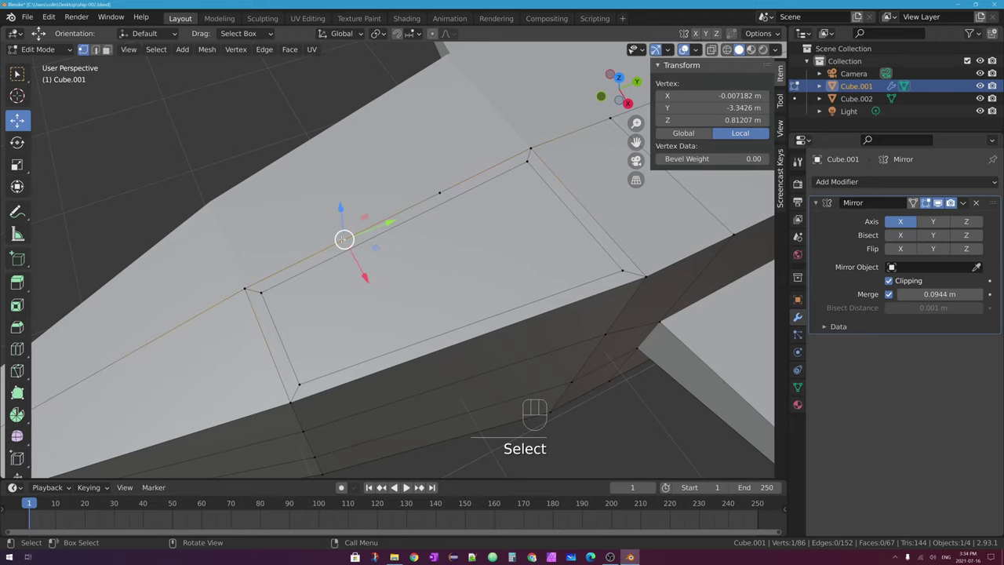
{"action": "left_click", "coordinate": [439, 192]}
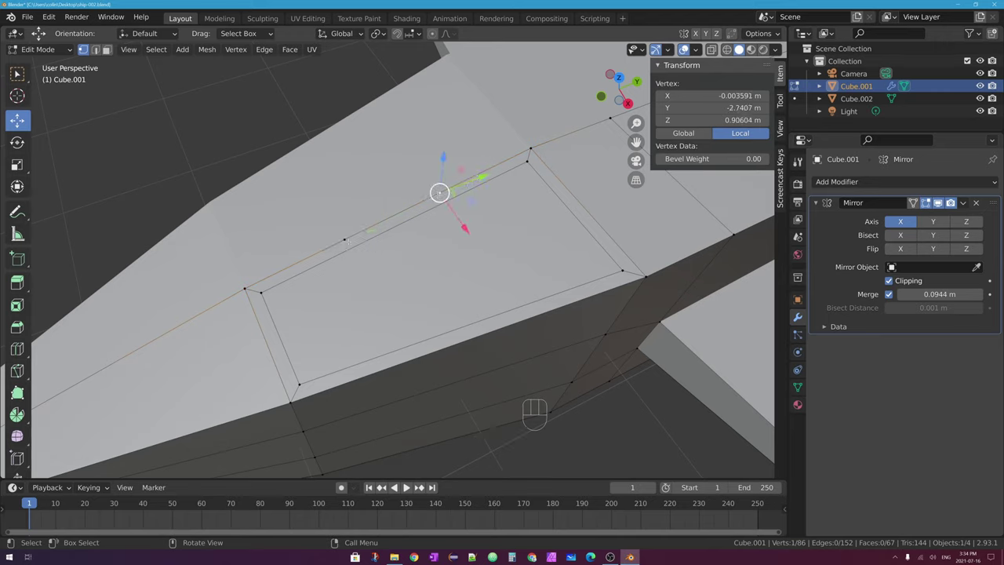
{"action": "left_click", "coordinate": [344, 238]}
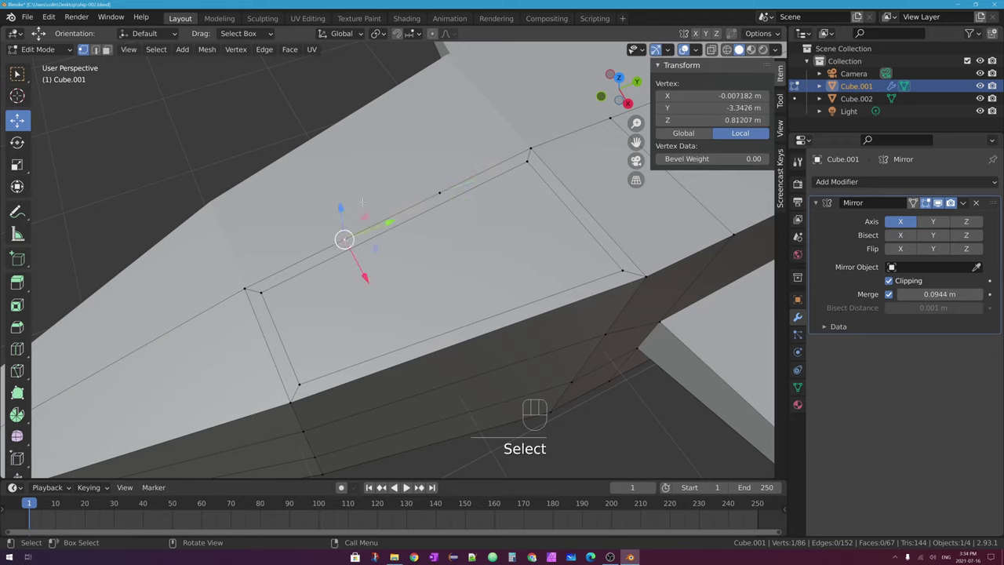
{"action": "key", "text": "g"}
{"action": "key", "text": "g"}
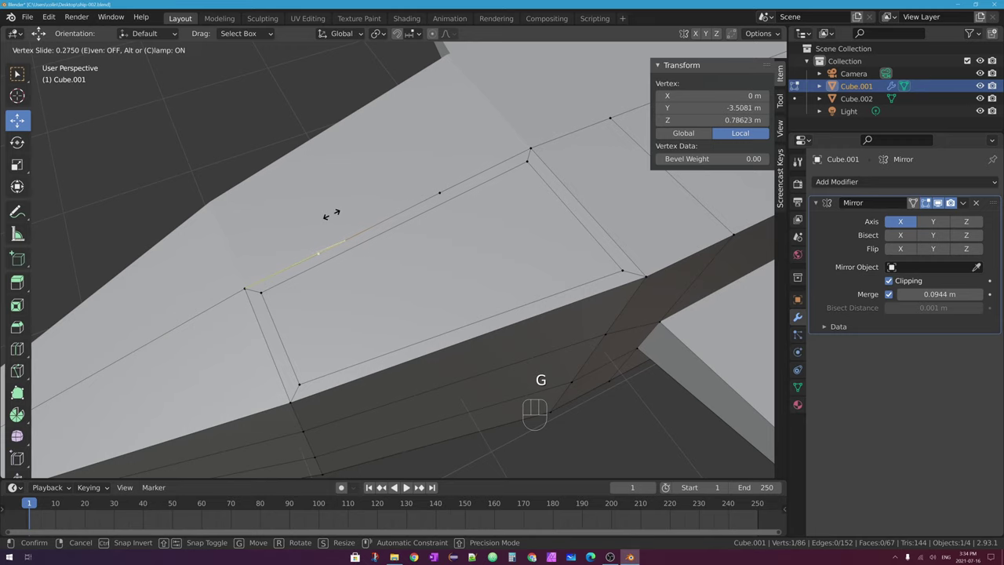
{"action": "left_click", "coordinate": [270, 244]}
{"action": "middle_click_drag", "start_coordinate": [255, 284], "coordinate": [239, 286]}
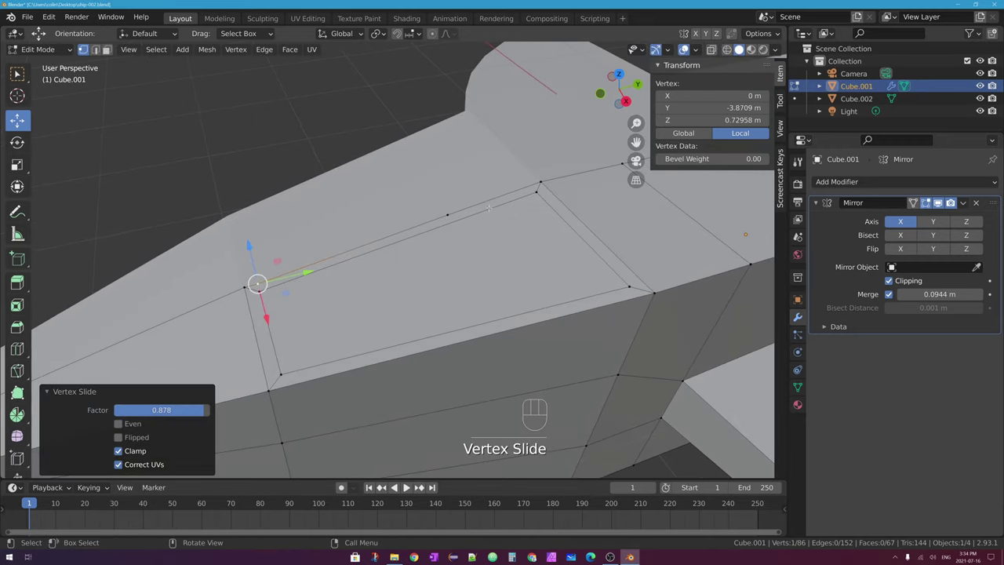
Step: Slide the other new centre-line vertex toward the inset's rear corner by a factor of about 0.884
{"action": "left_click", "coordinate": [446, 215]}
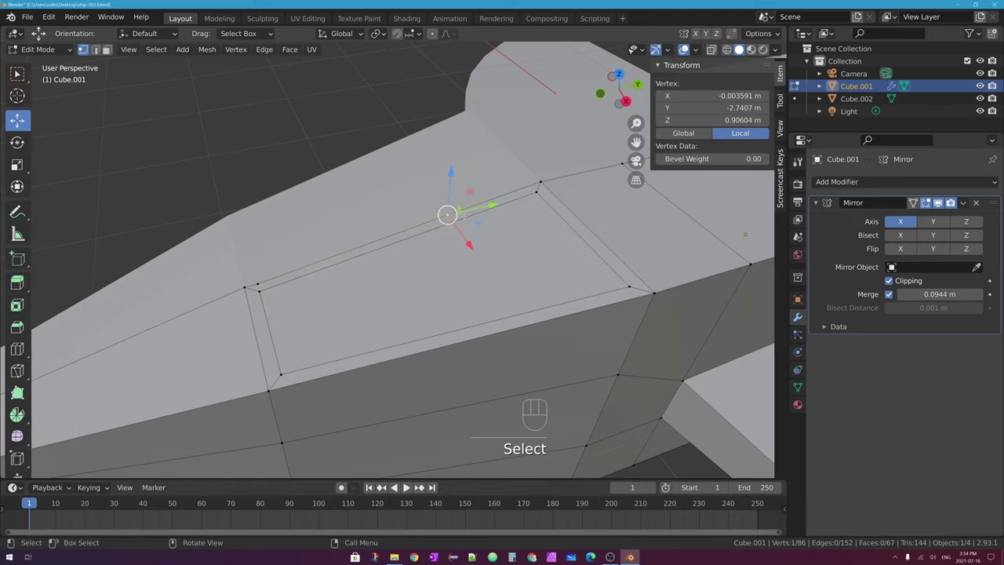
{"action": "key", "text": "g"}
{"action": "key", "text": "g"}
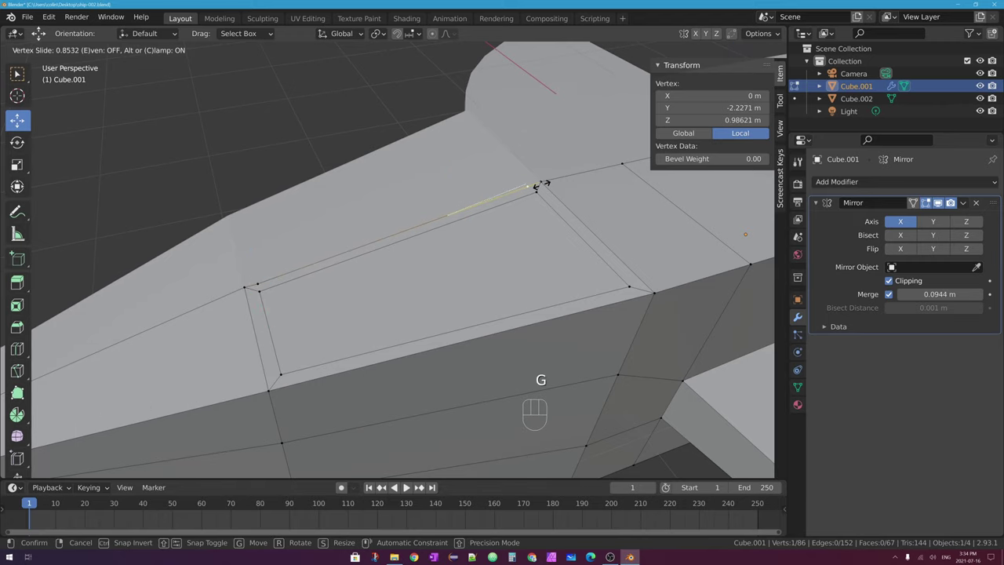
{"action": "left_click", "coordinate": [530, 185]}
{"action": "middle_click_drag", "start_coordinate": [530, 185], "coordinate": [549, 94]}
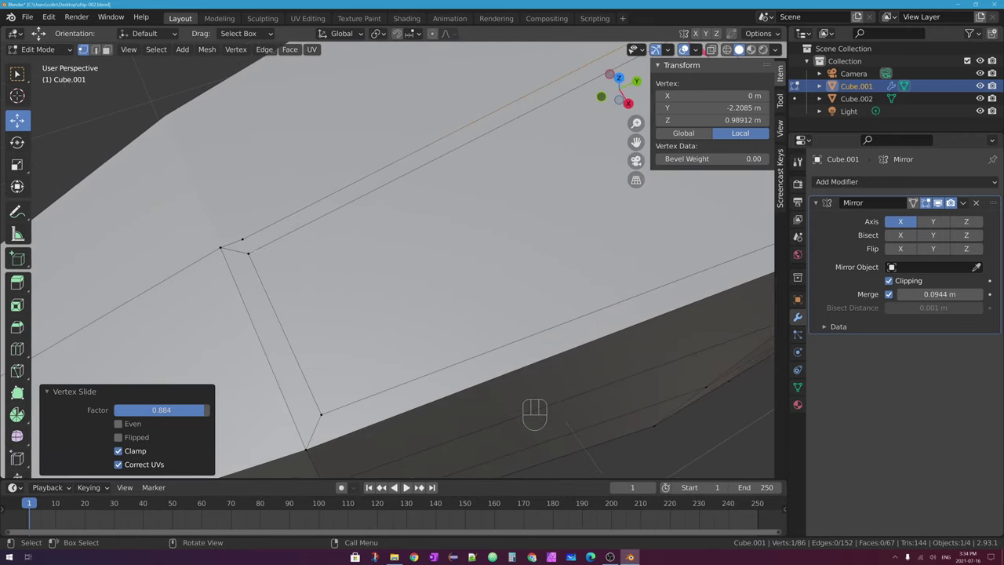
Step: Turn on snapping with Vertex as the snap target and enable Auto Merge Vertices
{"action": "left_click", "coordinate": [248, 253]}
{"action": "left_click_drag", "start_coordinate": [248, 253], "coordinate": [240, 235]}
{"action": "middle_click_drag", "start_coordinate": [240, 236], "coordinate": [269, 247]}
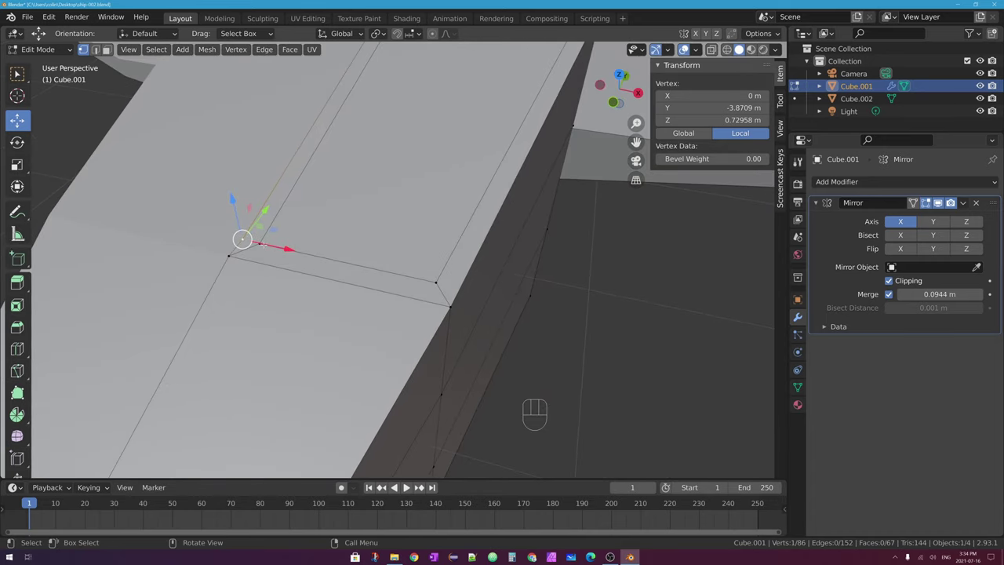
{"action": "left_click", "coordinate": [397, 35]}
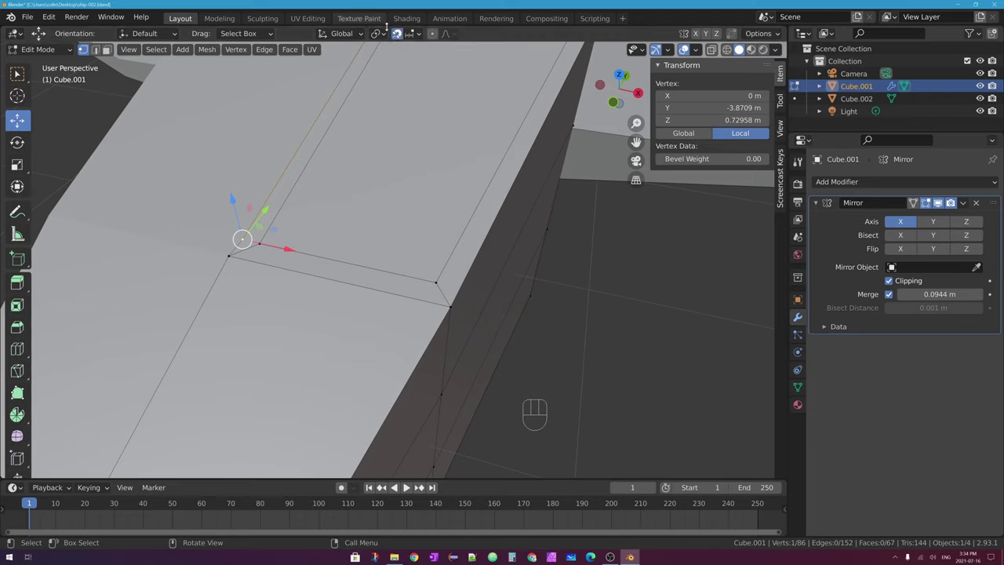
{"action": "scroll", "coordinate": [414, 36], "scroll_direction": "down", "scroll_amount": 1, "text": "ctrl"}
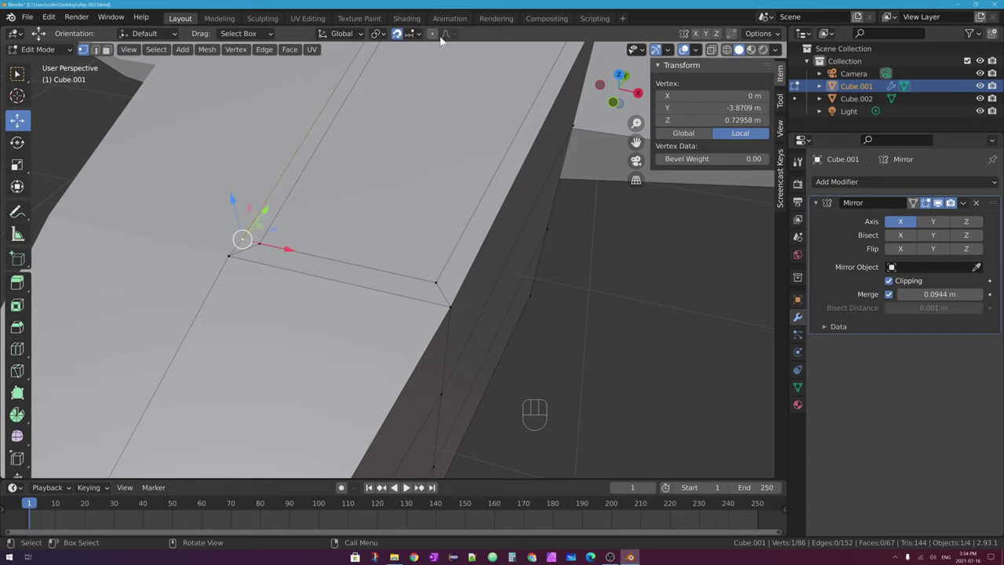
{"action": "left_click", "coordinate": [418, 36]}
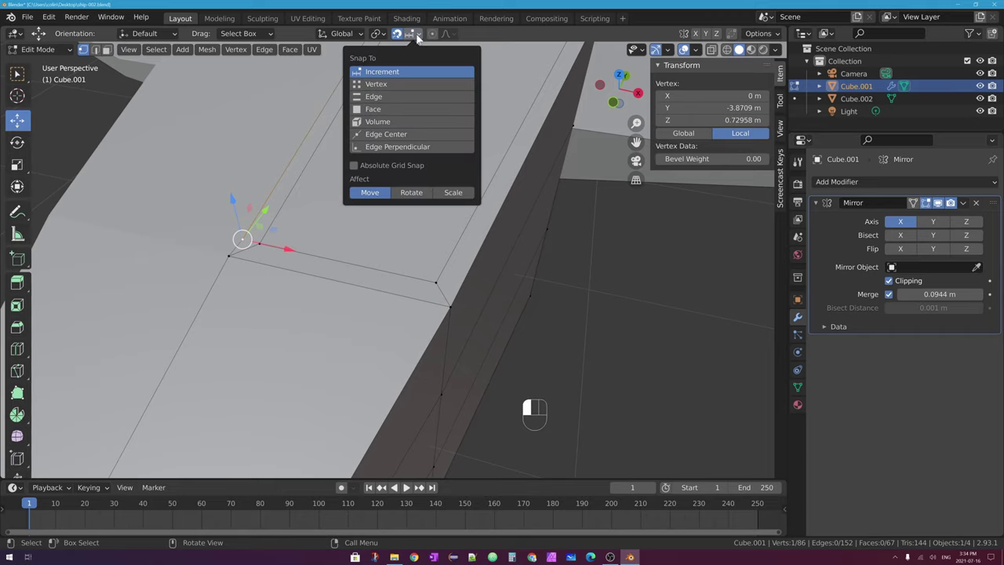
{"action": "left_click", "coordinate": [375, 84]}
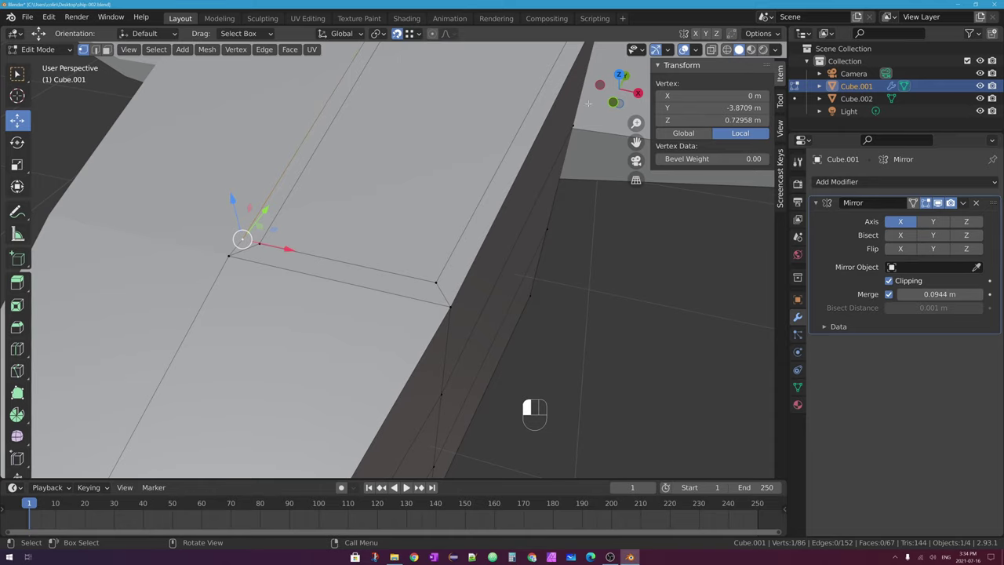
{"action": "left_click", "coordinate": [731, 33]}
Step: Move the inset's front inner corner vertex onto the neighbouring centre-line vertex so the two merge
{"action": "left_click", "coordinate": [260, 244]}
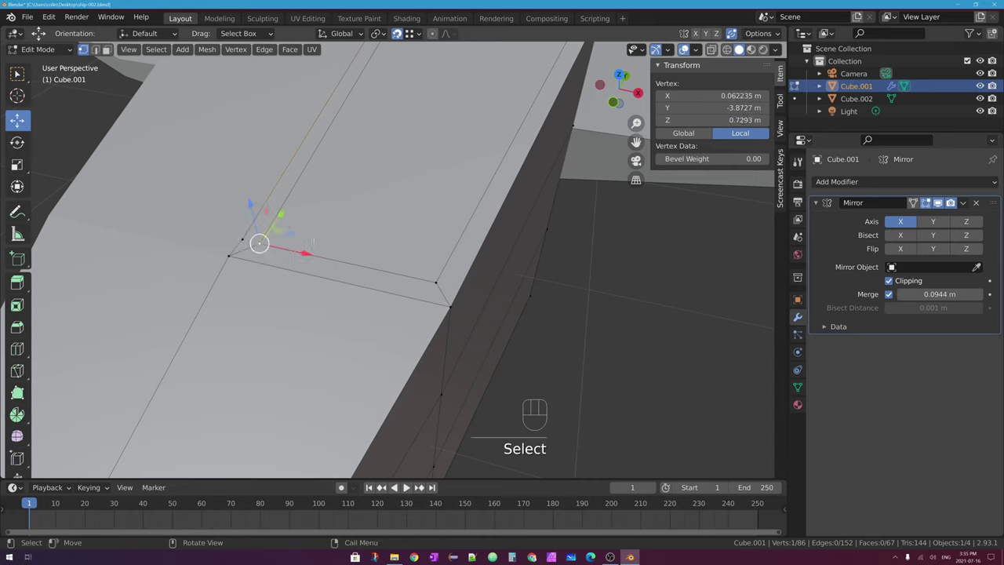
{"action": "key", "text": "g"}
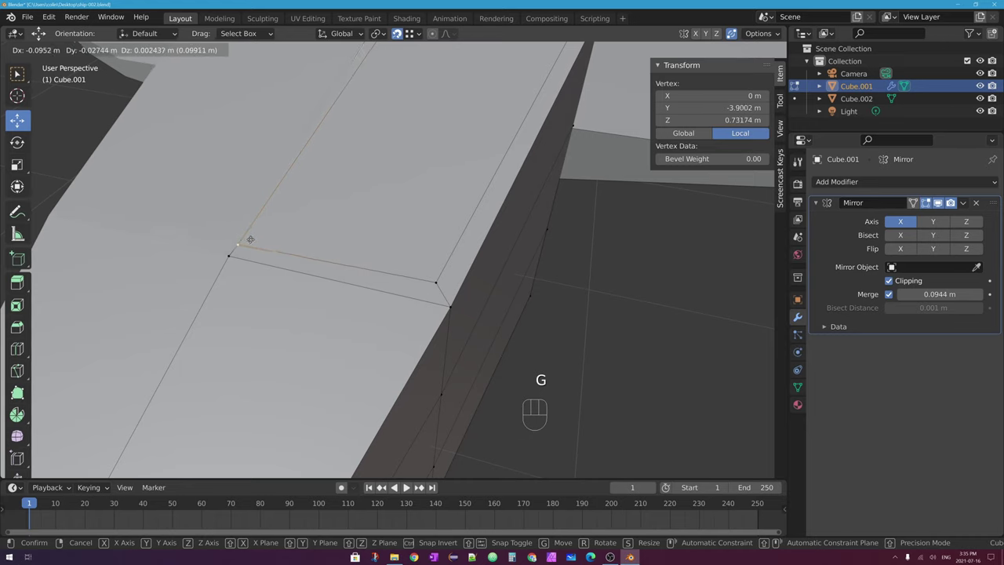
{"action": "left_click", "coordinate": [242, 239]}
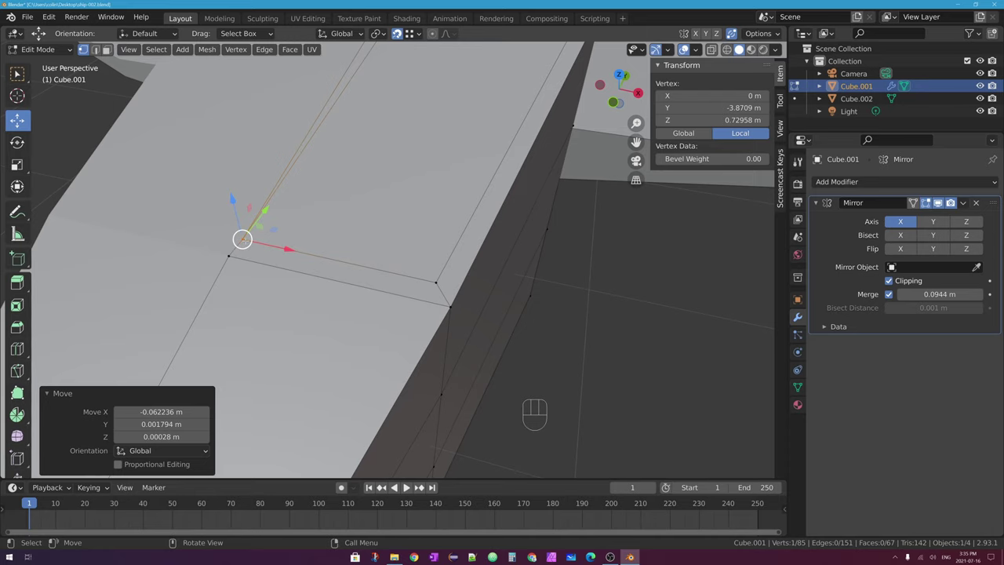
Step: Snap the inset's rear inner corner vertex onto the adjacent centre-line vertex so they merge
{"action": "middle_click_drag", "start_coordinate": [242, 237], "coordinate": [356, 193], "text": "shift"}
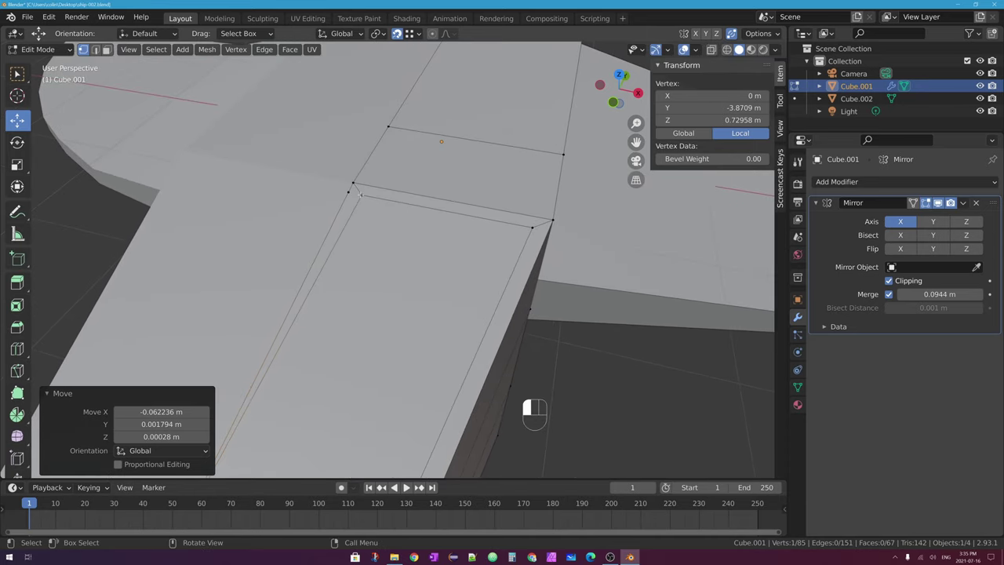
{"action": "left_click", "coordinate": [359, 193]}
{"action": "key", "text": "g"}
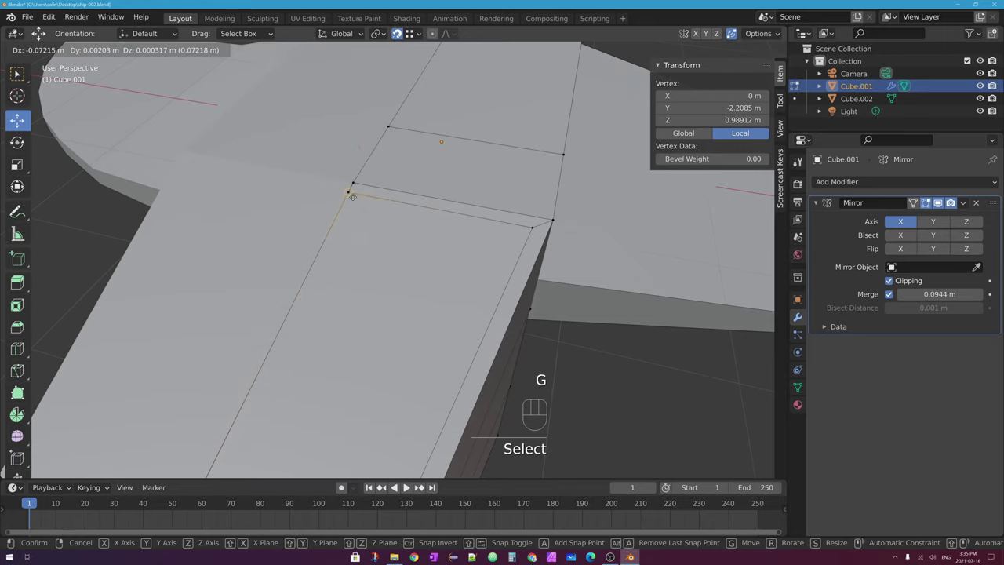
{"action": "left_click", "coordinate": [348, 192]}
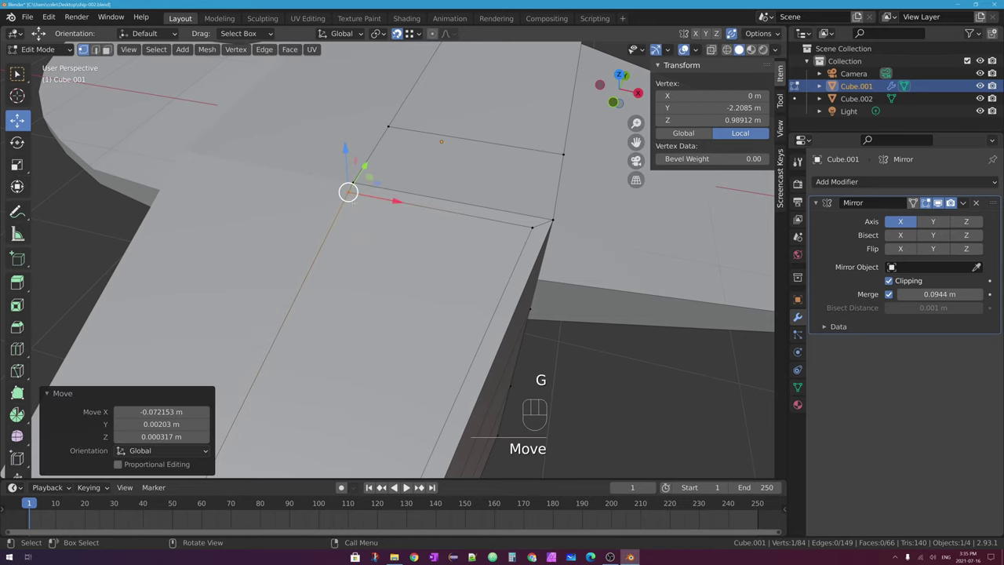
Step: Set the snap target back to Increment and turn off both snapping and Auto Merge Vertices
{"action": "left_click", "coordinate": [416, 34]}
{"action": "left_click", "coordinate": [382, 71]}
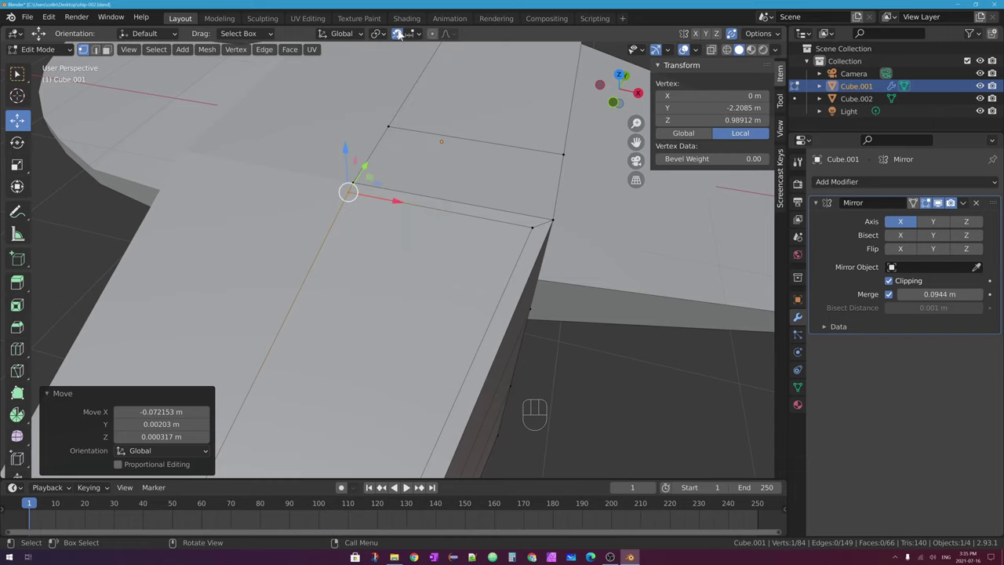
{"action": "left_click", "coordinate": [397, 34]}
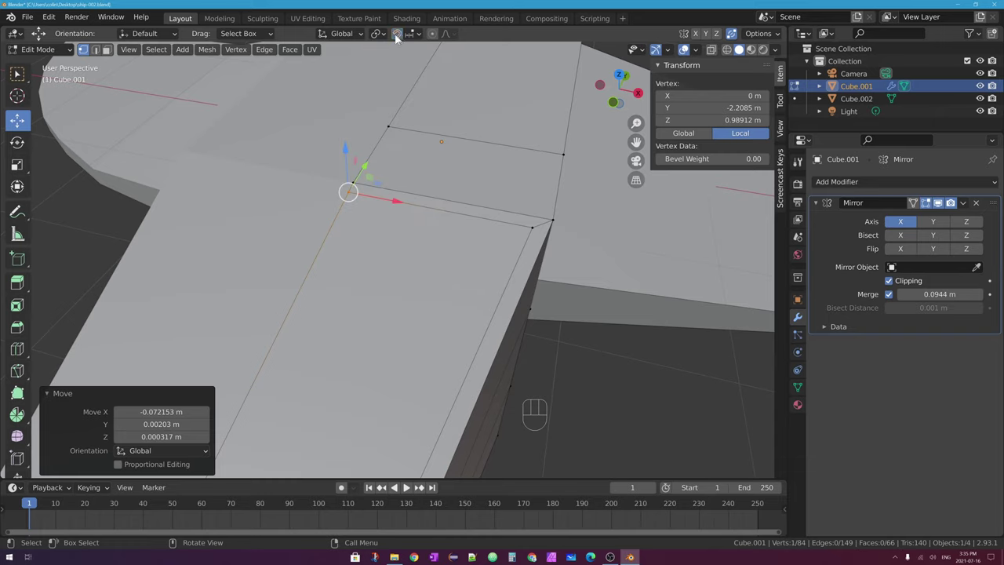
{"action": "left_click", "coordinate": [731, 33]}
Step: Test the merged rear and front centre-line vertices by trial-moving each without keeping the move, and review the whole ship
{"action": "left_click", "coordinate": [353, 182]}
{"action": "left_click_drag", "start_coordinate": [353, 182], "coordinate": [347, 191]}
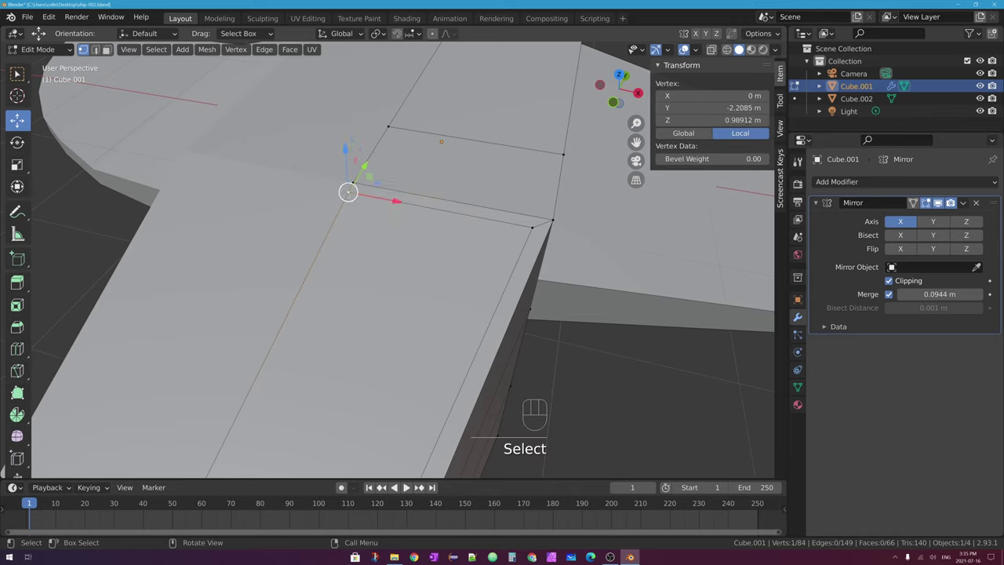
{"action": "key", "text": "g"}
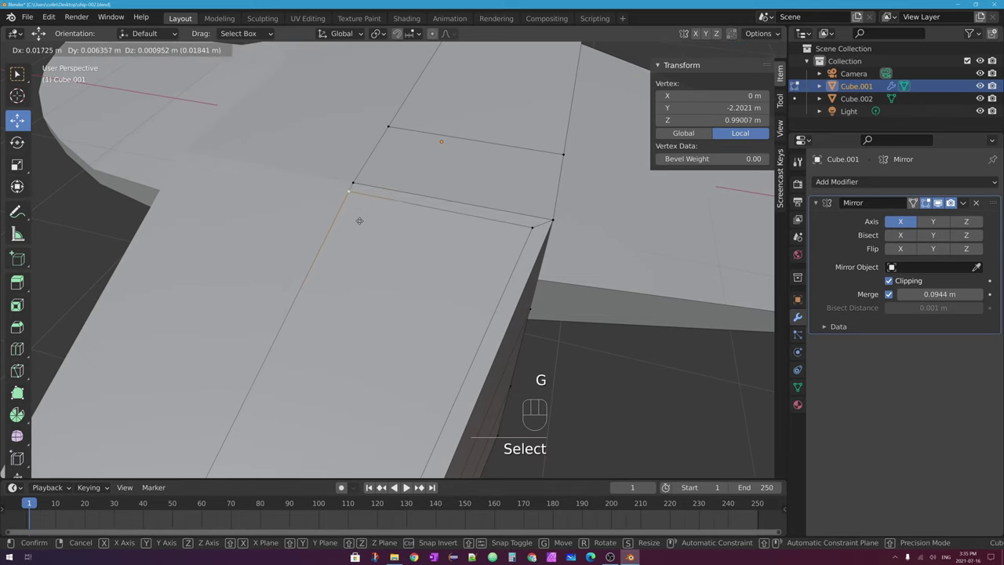
{"action": "right_click", "coordinate": [353, 225]}
{"action": "scroll", "coordinate": [354, 225], "scroll_direction": "up", "scroll_amount": 5, "text": "shift"}
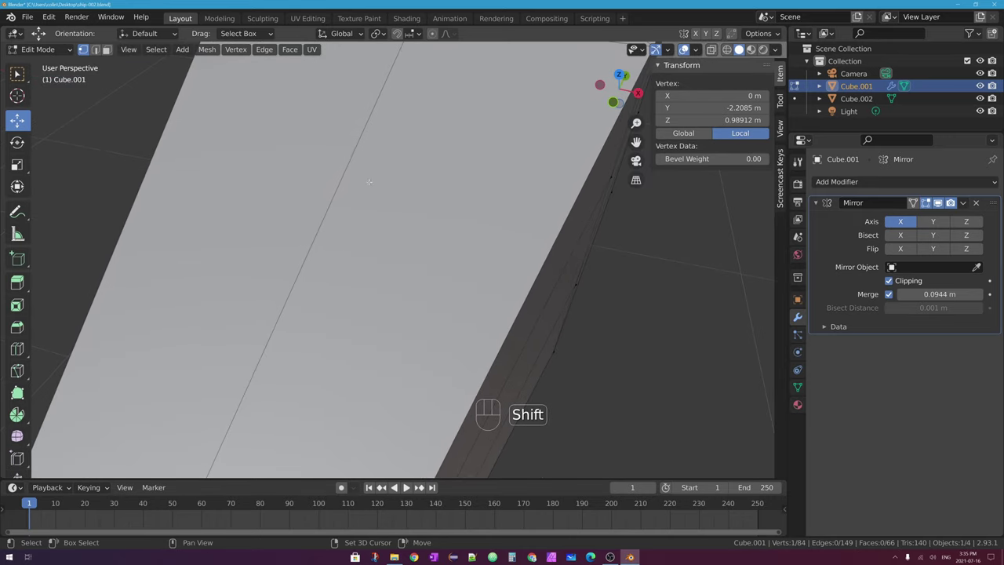
{"action": "scroll", "coordinate": [354, 214], "scroll_direction": "down", "scroll_amount": 3, "text": "shift"}
{"action": "left_click", "coordinate": [309, 269]}
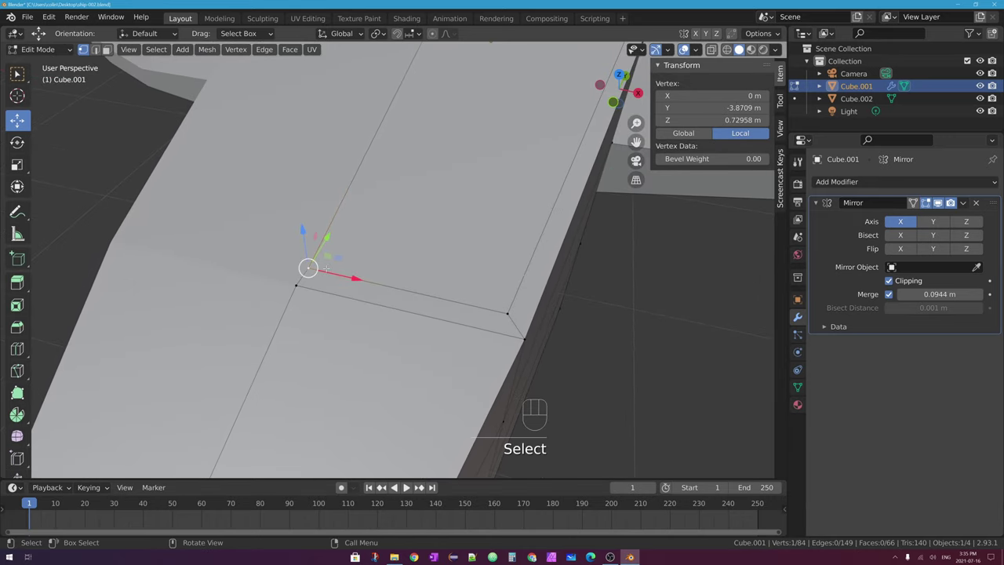
{"action": "key", "text": "g"}
{"action": "right_click", "coordinate": [353, 215]}
{"action": "middle_click_drag", "start_coordinate": [386, 186], "coordinate": [405, 181], "text": "ctrl"}
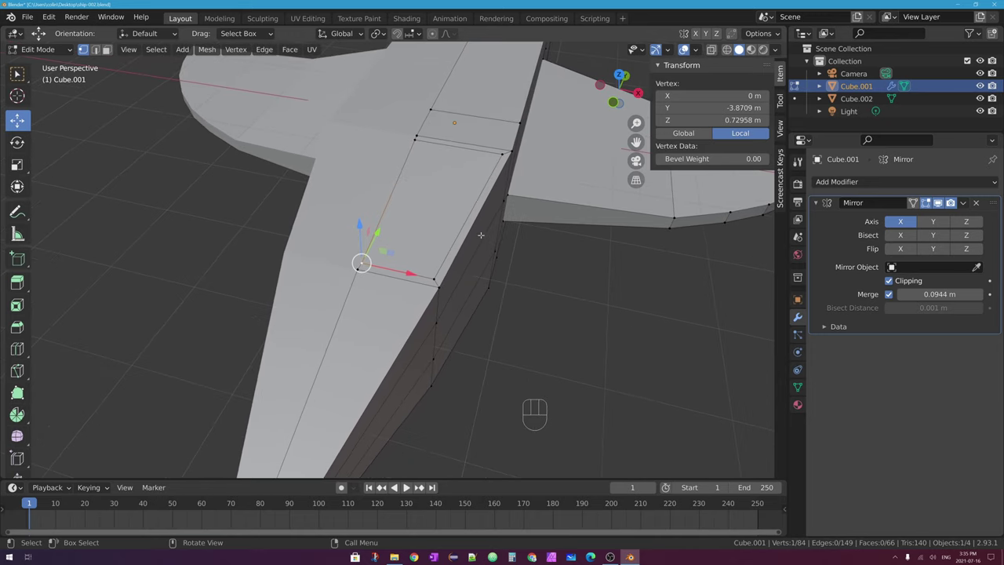
{"action": "middle_click_drag", "start_coordinate": [489, 240], "coordinate": [528, 206], "text": "ctrl"}
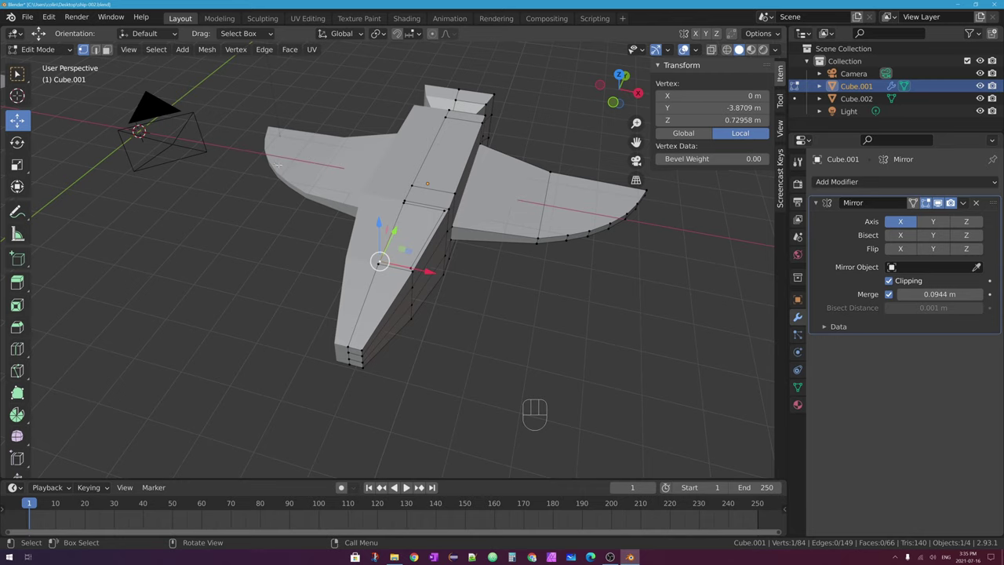
{"action": "middle_click_drag", "start_coordinate": [247, 230], "coordinate": [413, 240], "text": "shift"}
Step: Leave the mirrored ship's mesh and open the separate one-winged ship, Cube.002, for mesh editing
{"action": "key", "text": "Tab"}
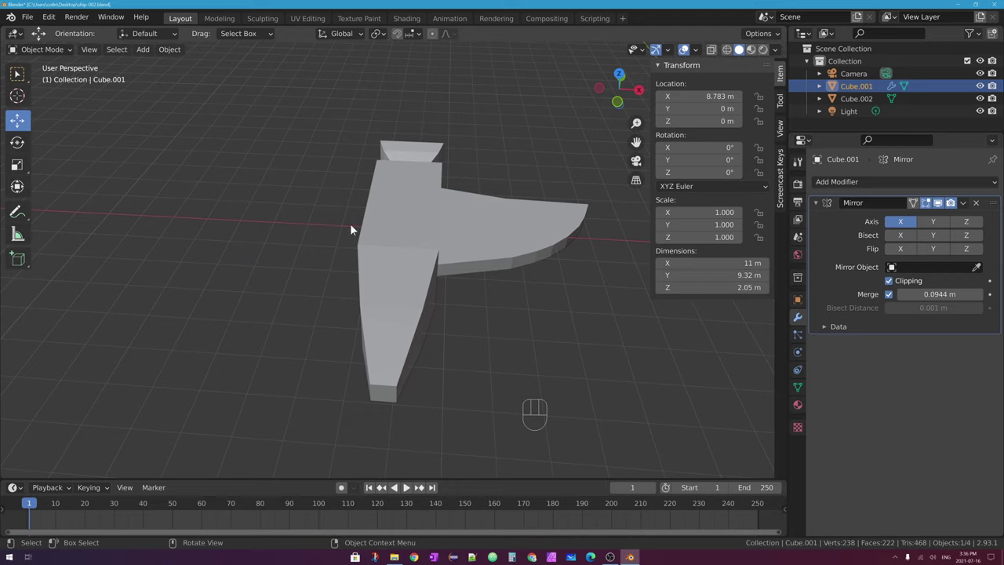
{"action": "left_click", "coordinate": [416, 207]}
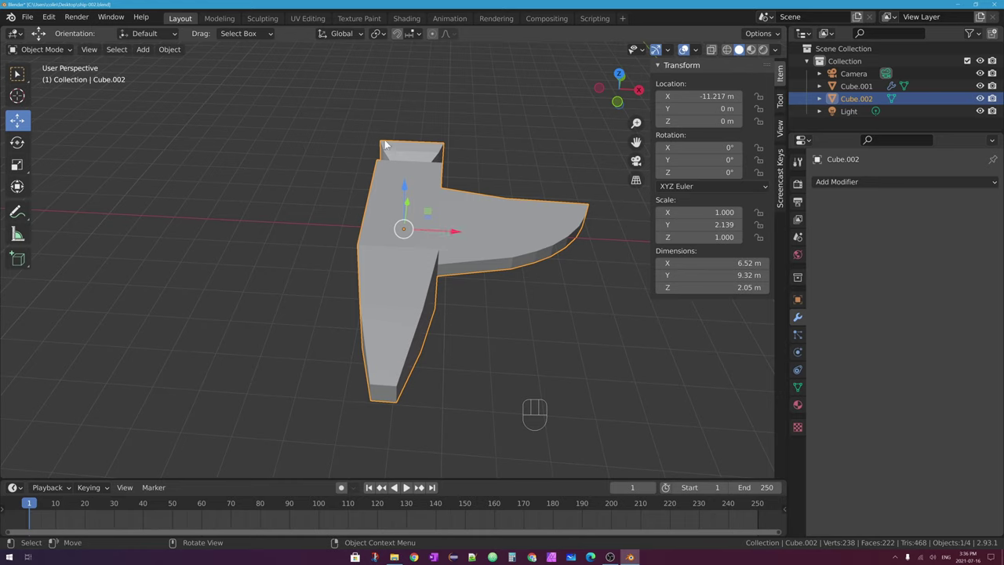
{"action": "key", "text": "Tab"}
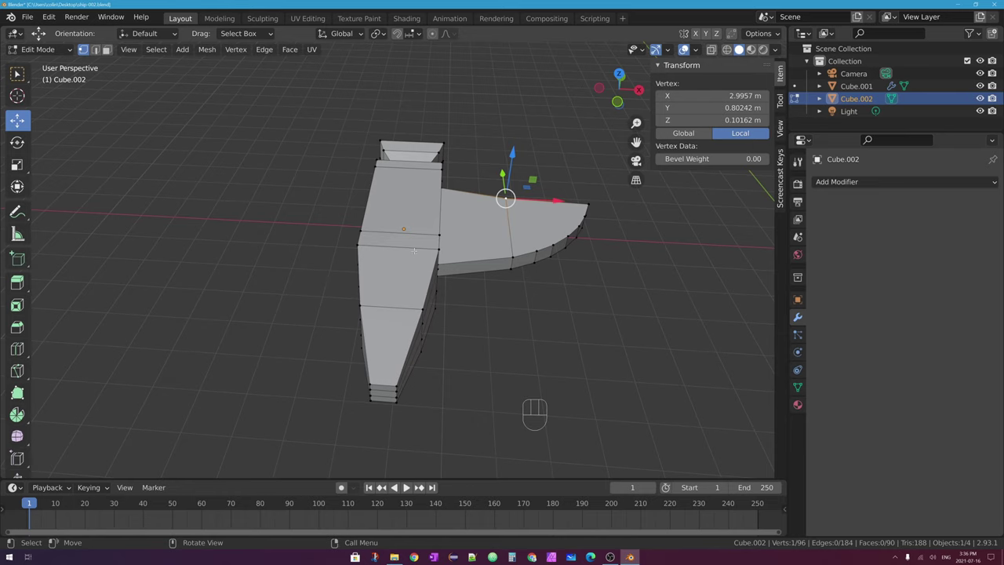
{"action": "scroll", "coordinate": [655, 247], "scroll_direction": "down", "scroll_amount": 4}
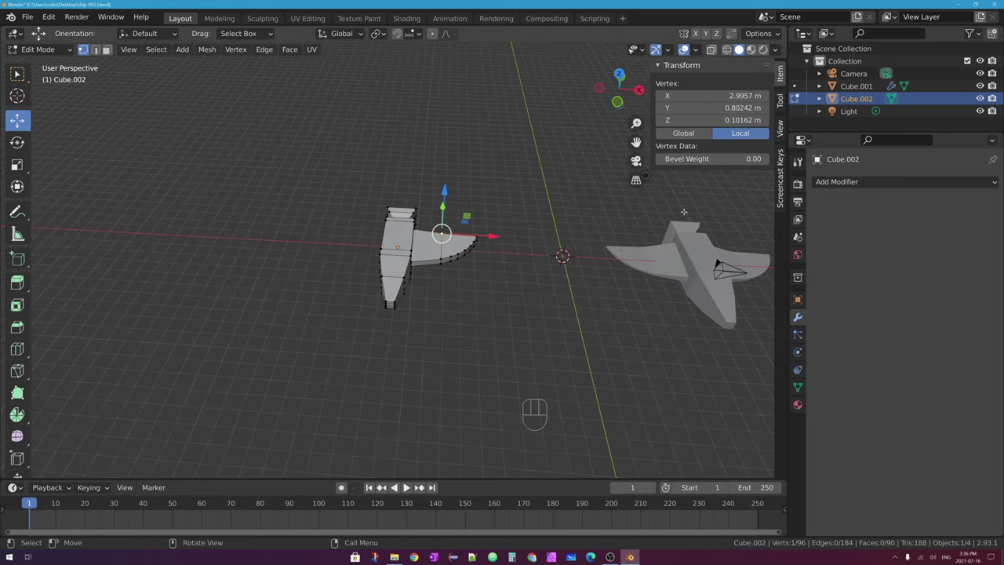
{"action": "scroll", "coordinate": [403, 246], "scroll_direction": "up", "scroll_amount": 2}
{"action": "scroll", "coordinate": [404, 246], "scroll_direction": "up", "scroll_amount": 4}
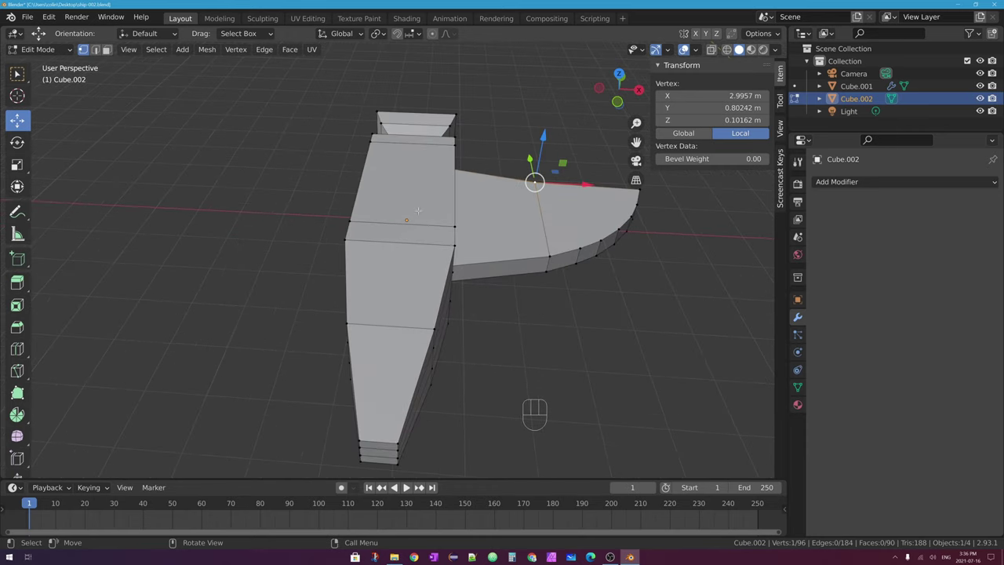
{"action": "scroll", "coordinate": [418, 212], "scroll_direction": "down", "scroll_amount": 2}
Step: Try a single centred loop cut along the length of the one-winged ship's fuselage and undo it
{"action": "key", "text": "ctrl+r"}
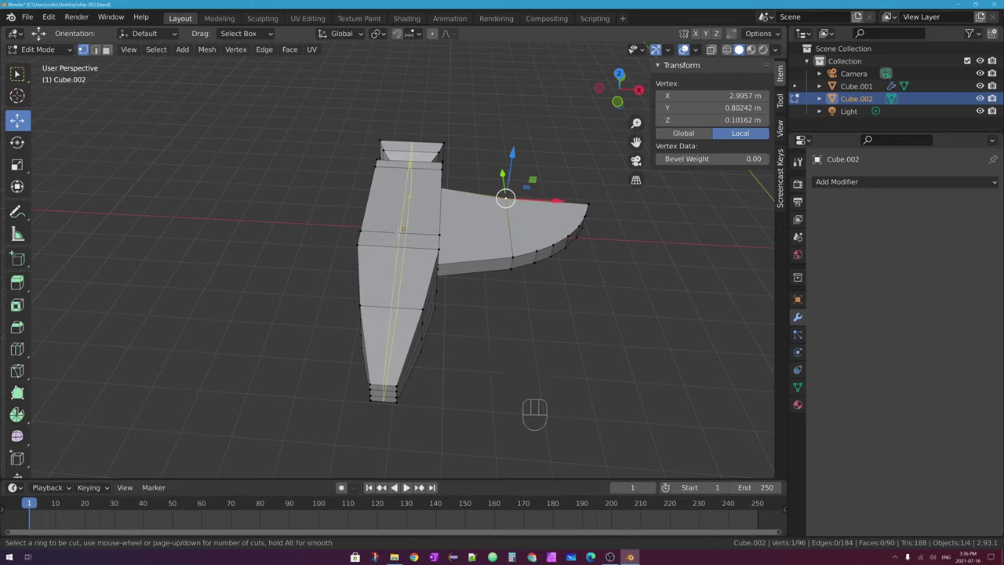
{"action": "left_click", "coordinate": [403, 230]}
{"action": "right_click", "coordinate": [421, 243]}
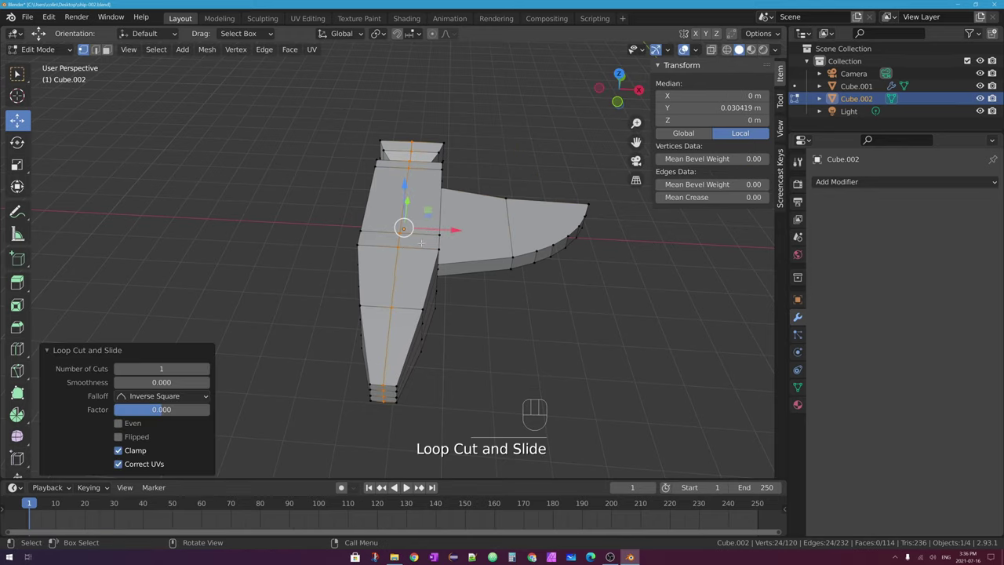
{"action": "key", "text": "ctrl+z"}
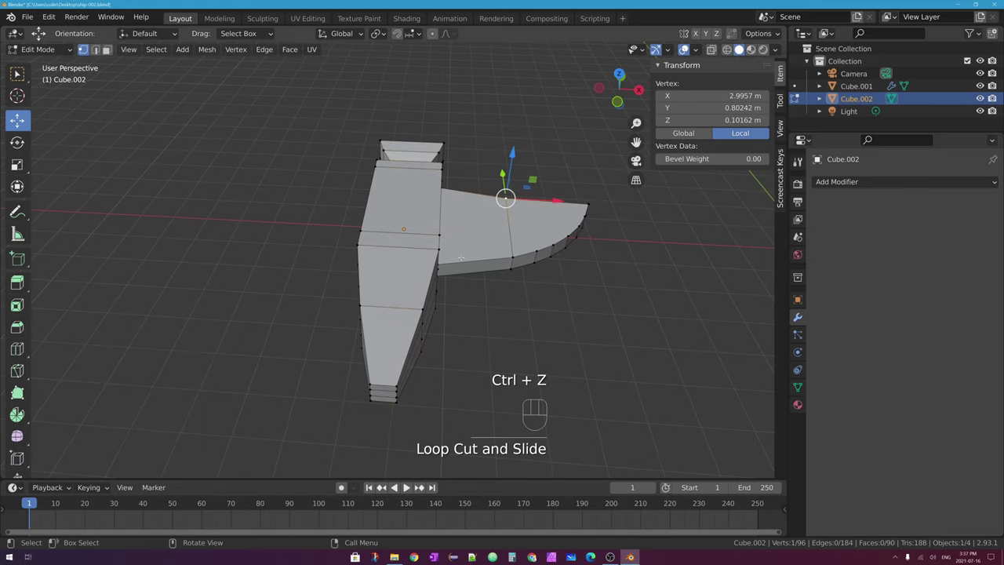
Step: Cut one centred lengthwise edge loop around the fuselage with the Loop Cut tool, then return to the selection tool
{"action": "left_click", "coordinate": [18, 349]}
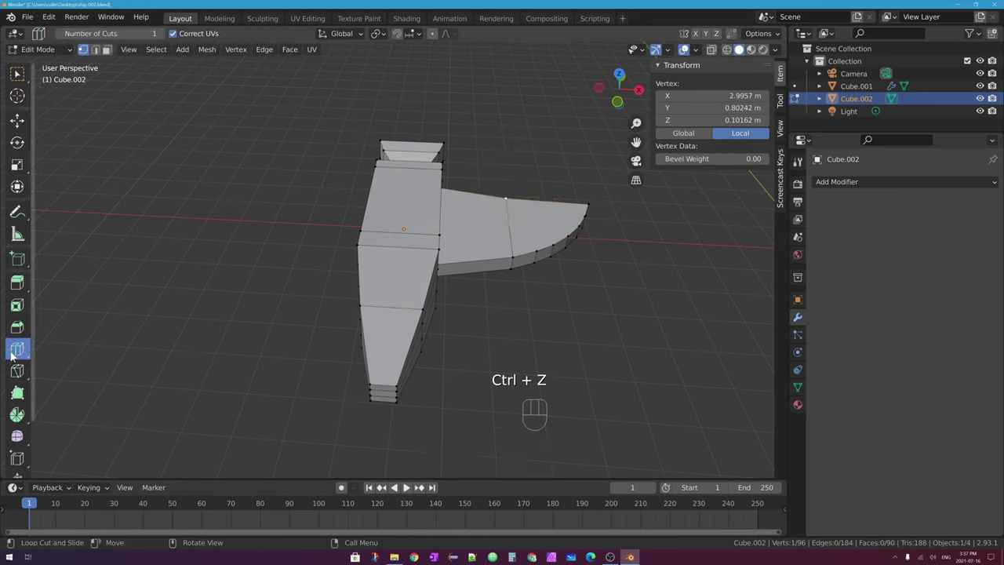
{"action": "left_click", "coordinate": [401, 233]}
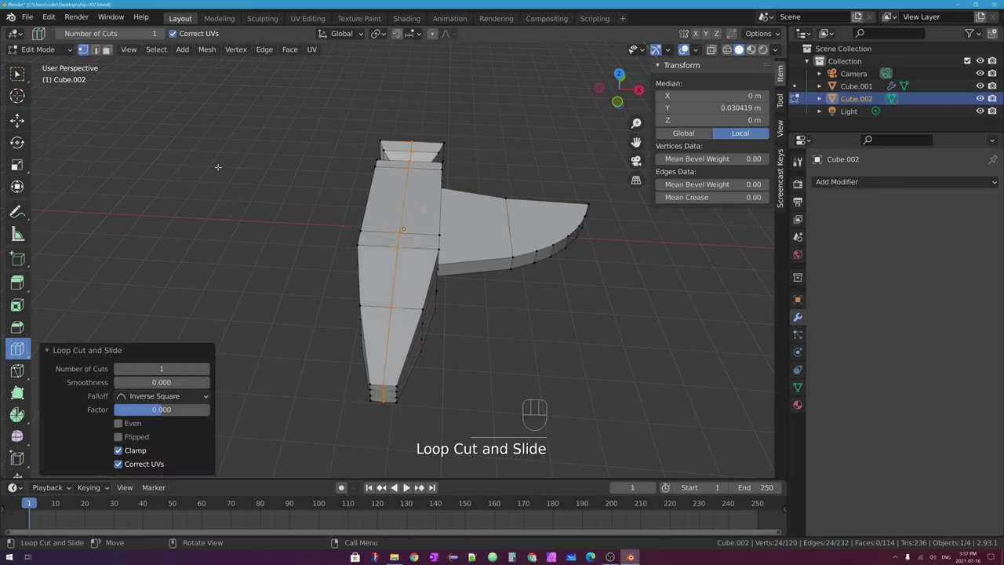
{"action": "left_click", "coordinate": [17, 72]}
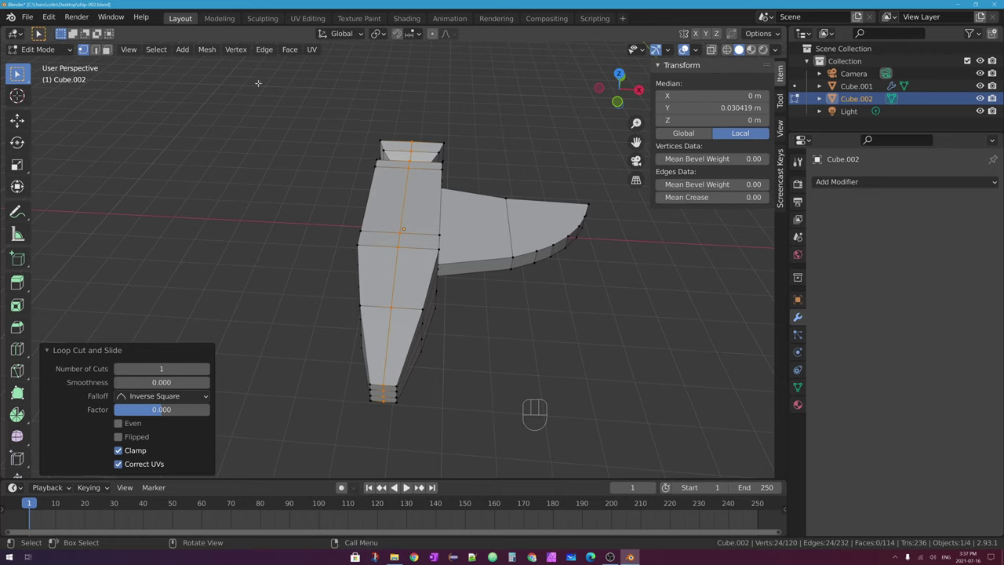
Step: In face selection mode, select the whole mesh and symmetrize it in the -X to +X direction, then collapse the operation's settings
{"action": "left_click", "coordinate": [108, 49]}
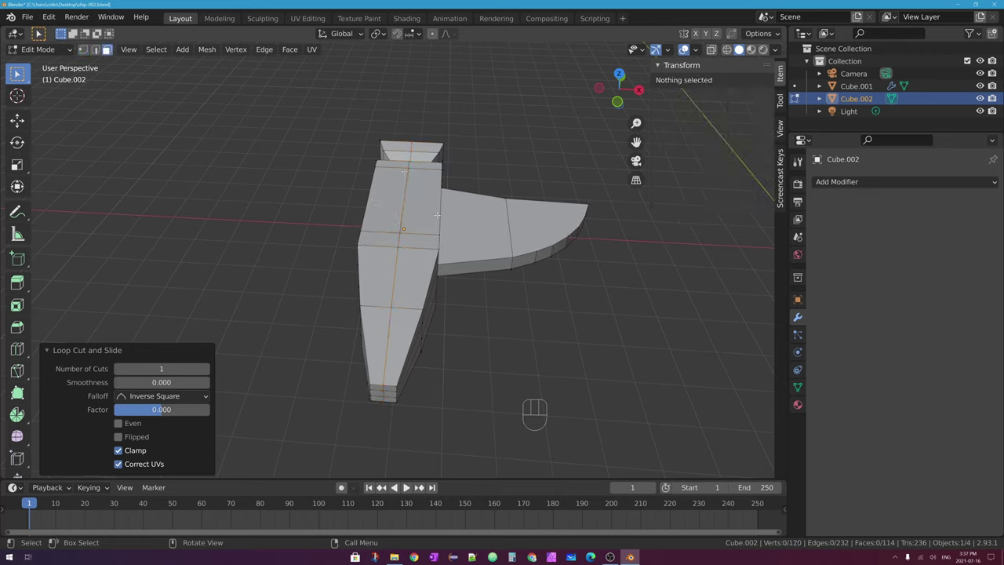
{"action": "key", "text": "a"}
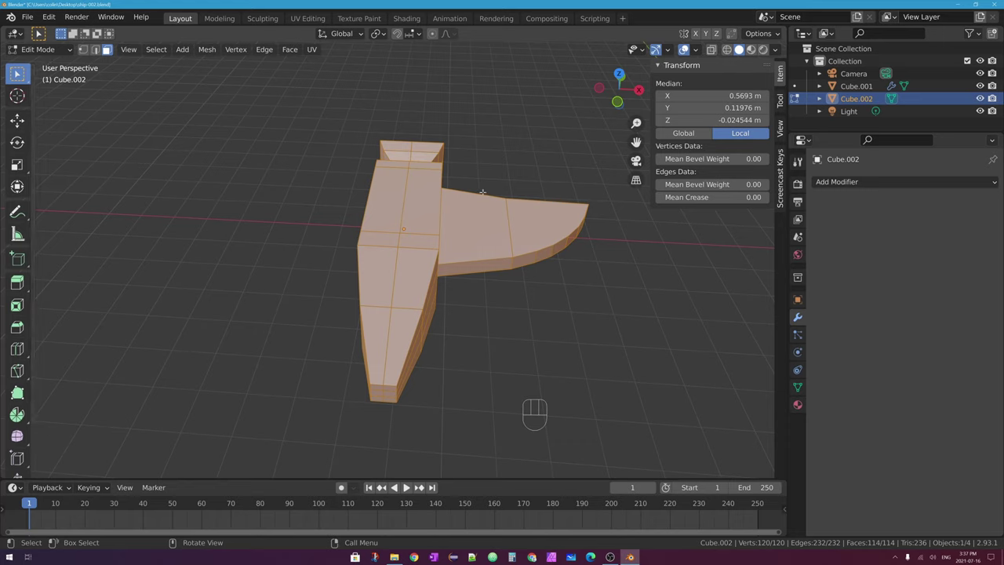
{"action": "left_click", "coordinate": [207, 50]}
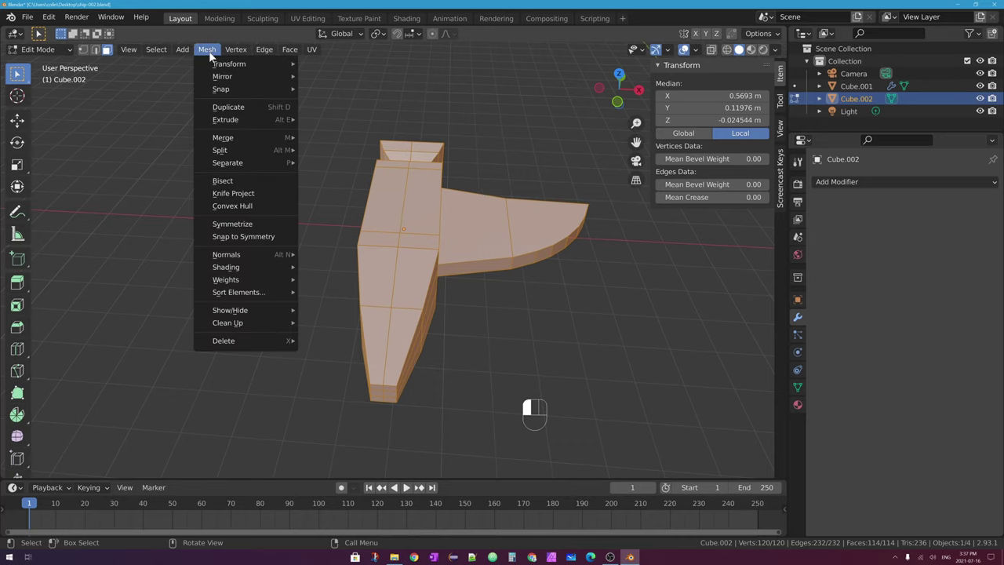
{"action": "left_click", "coordinate": [243, 223]}
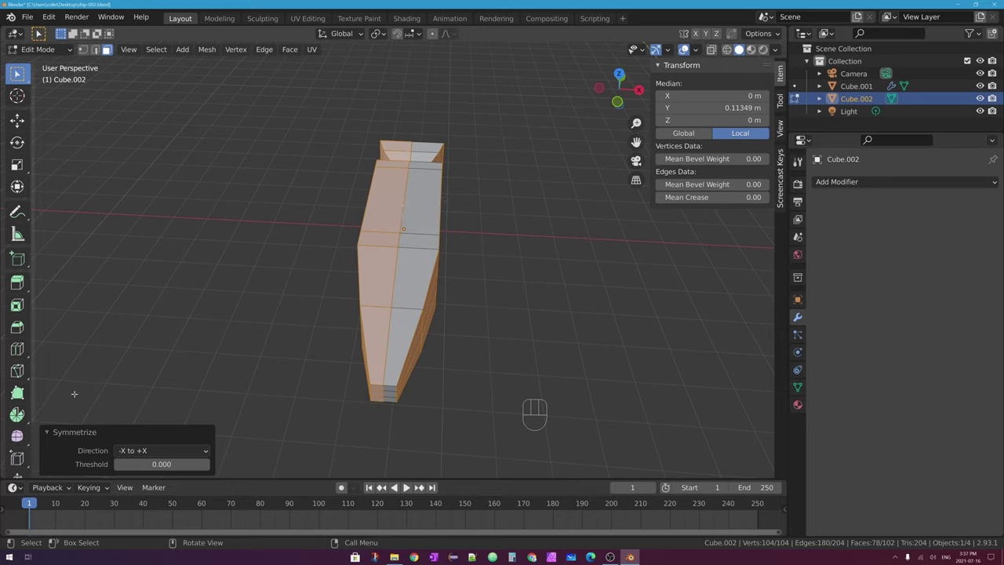
{"action": "left_click", "coordinate": [45, 432]}
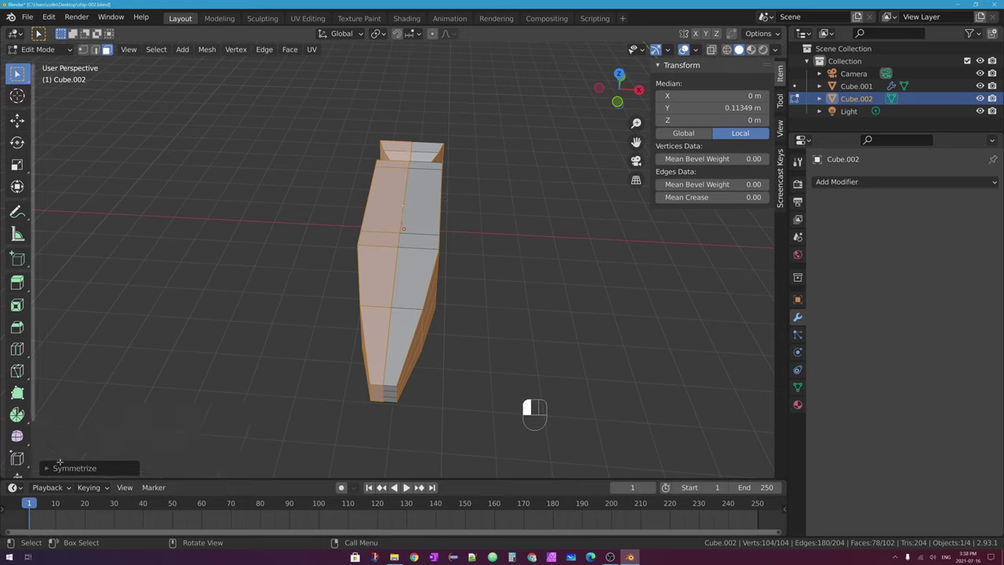
Step: Reopen the Symmetrize settings and change the direction to +X to -X so the wing is copied across the fuselage
{"action": "left_click", "coordinate": [57, 471]}
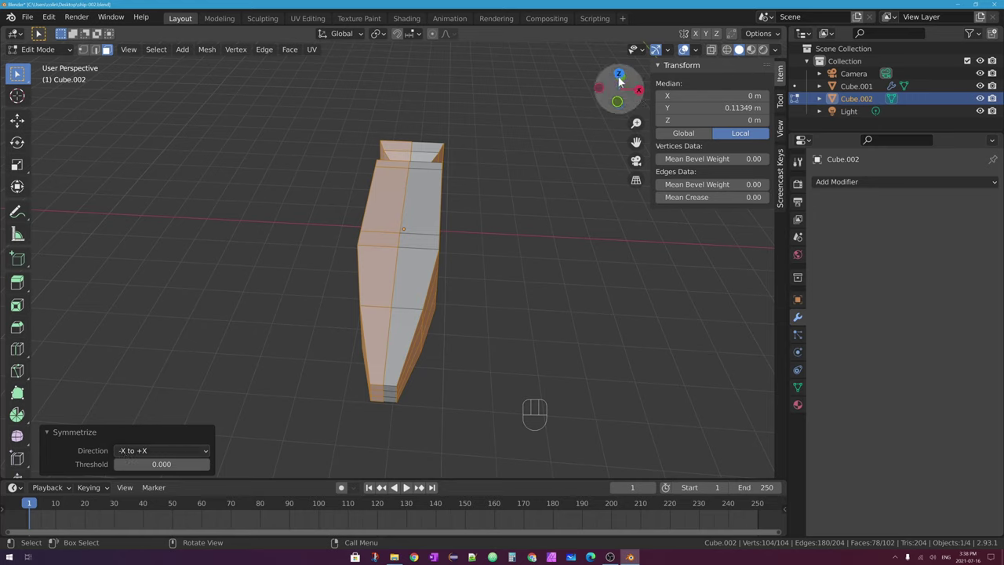
{"action": "left_click_drag", "start_coordinate": [616, 95], "coordinate": [617, 113]}
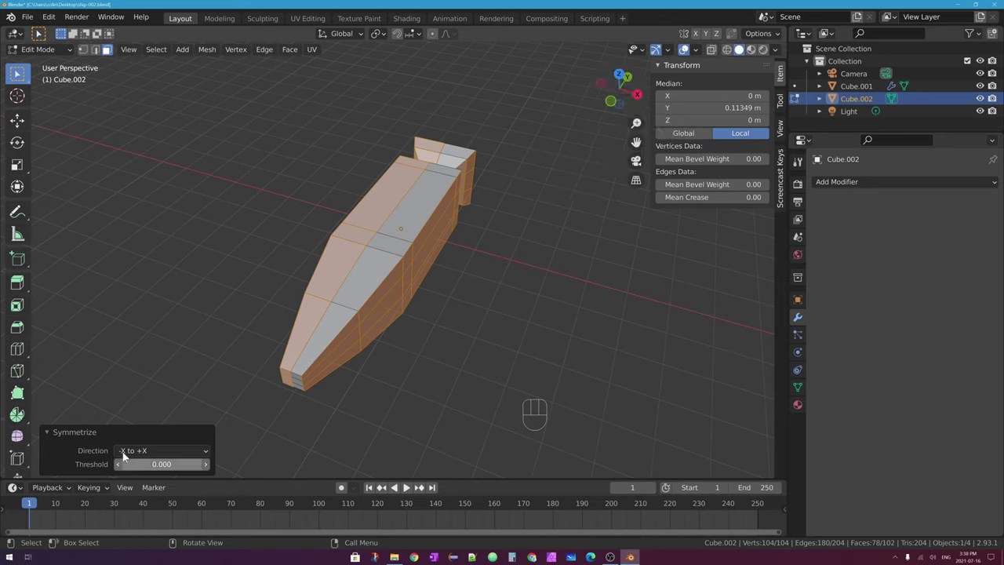
{"action": "left_click", "coordinate": [159, 449]}
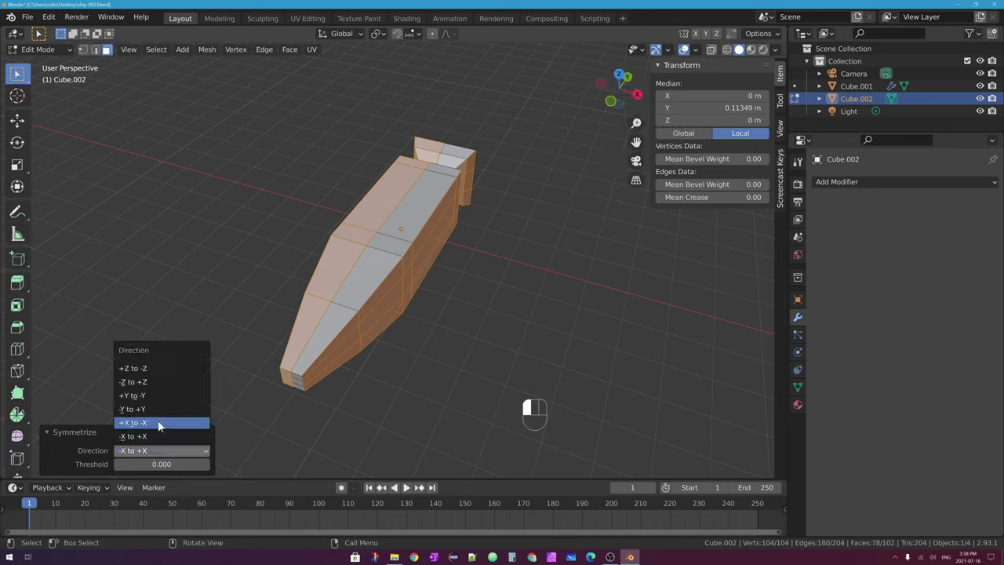
{"action": "left_click", "coordinate": [147, 422]}
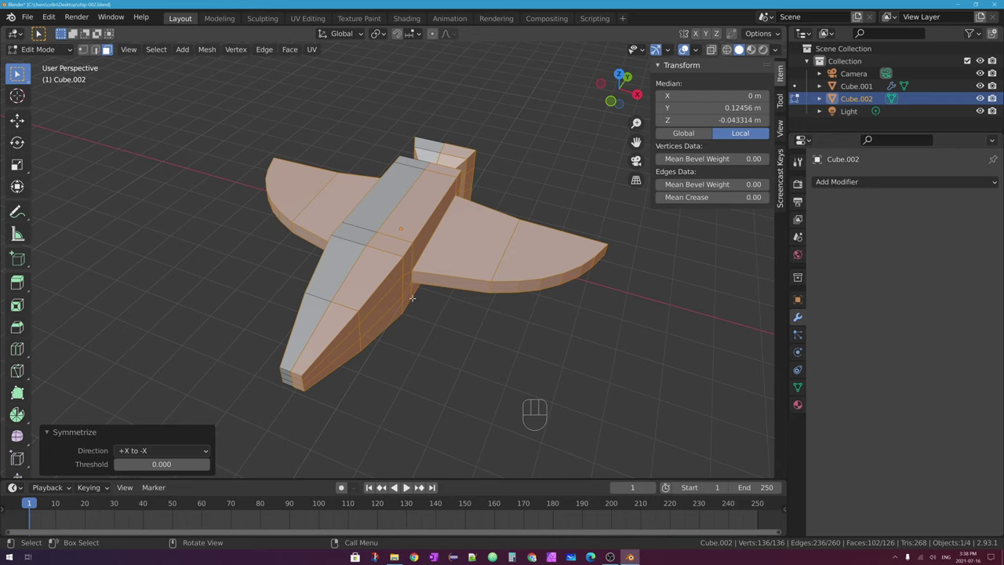
{"action": "middle_click_drag", "start_coordinate": [312, 235], "coordinate": [460, 248]}
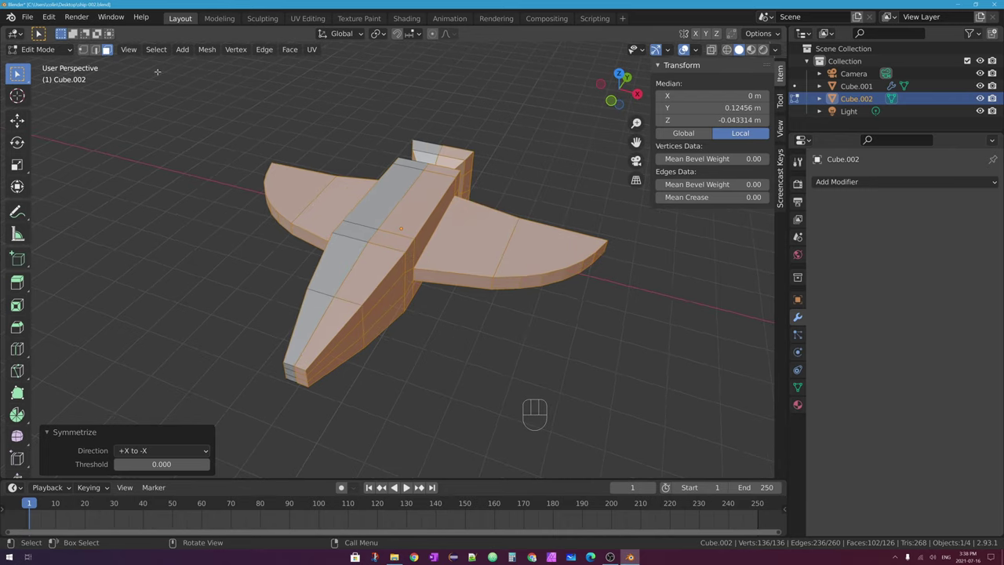
Step: Move the outer top face of the +X wing down about 0.3 m along Z
{"action": "left_click", "coordinate": [529, 240]}
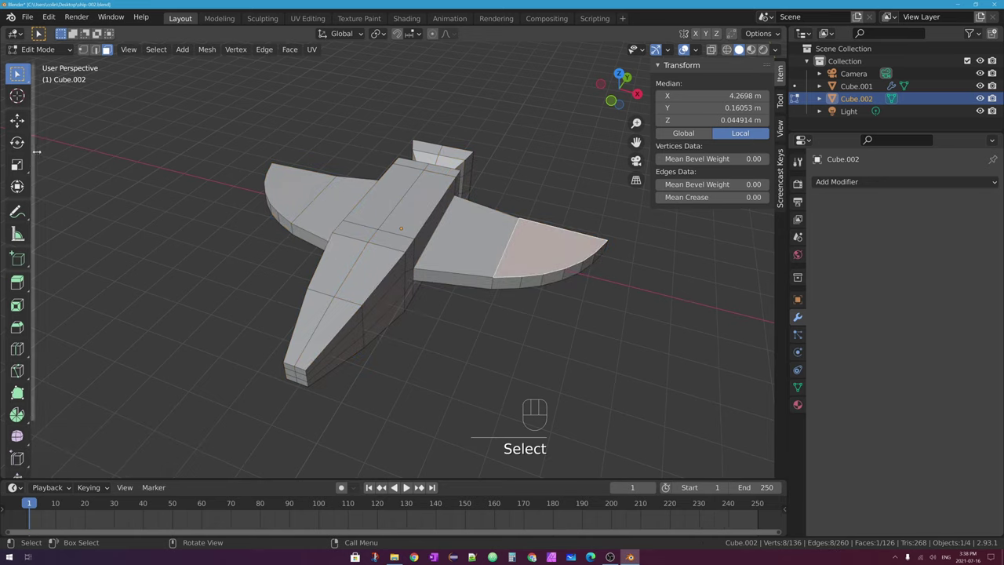
{"action": "left_click", "coordinate": [18, 120]}
{"action": "left_click_drag", "start_coordinate": [563, 217], "coordinate": [561, 227]}
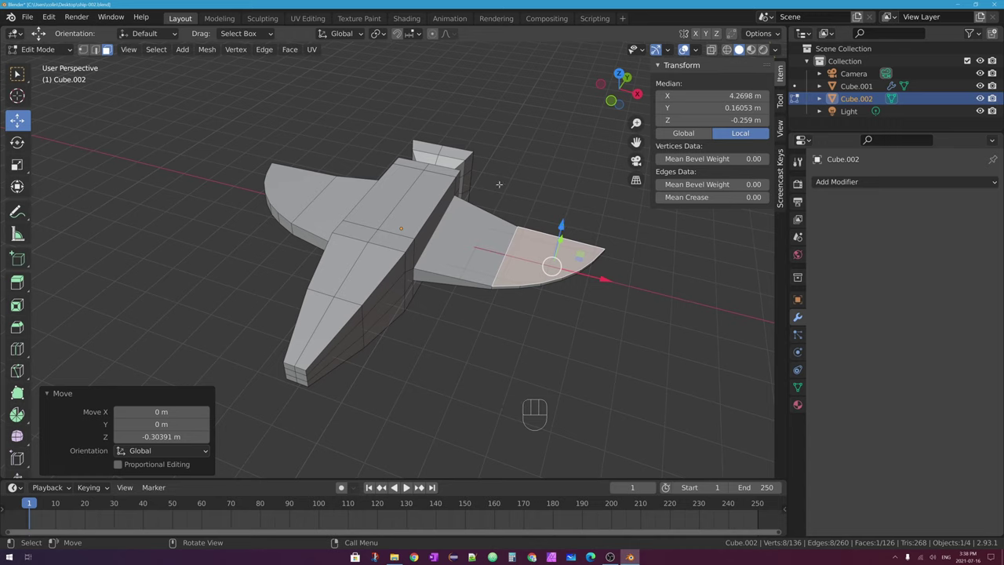
Step: Select the whole mesh and symmetrize it from +X to -X, undo that, then repeat it with a 0.010 threshold and hide the sidebar
{"action": "key", "text": "a"}
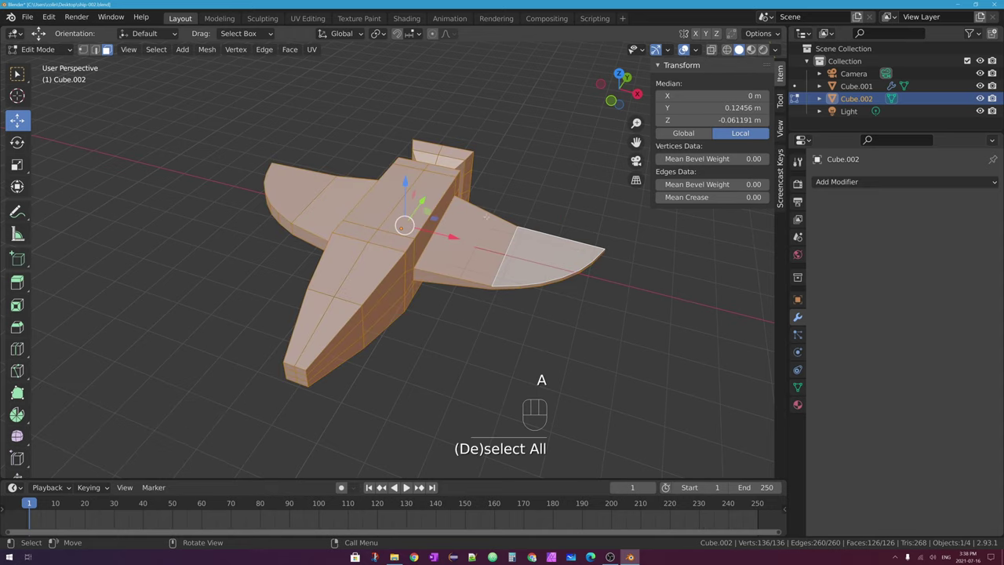
{"action": "left_click", "coordinate": [205, 51]}
{"action": "left_click", "coordinate": [261, 225]}
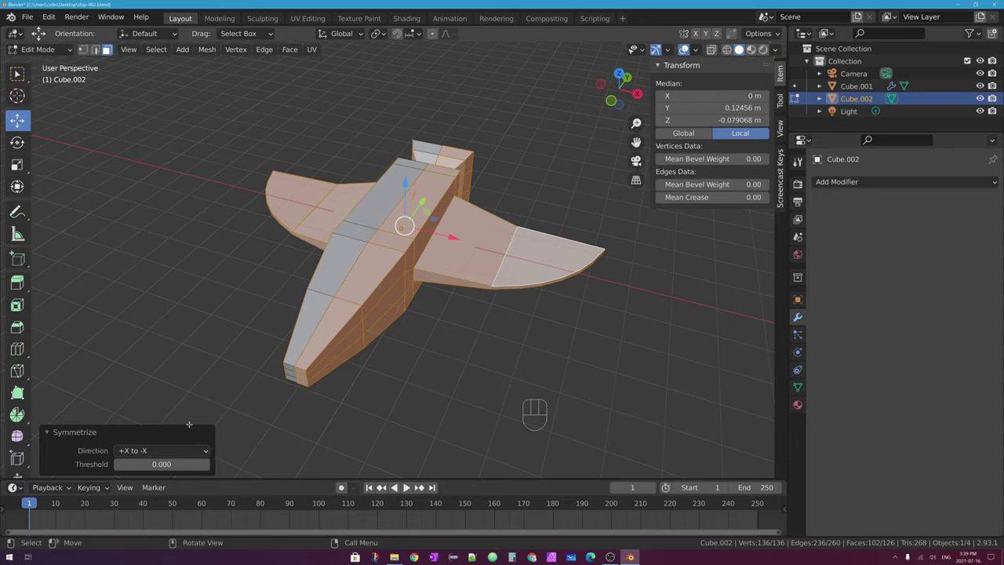
{"action": "mouse_move", "coordinate": [161, 463]}
{"action": "left_mouse_down"}
{"action": "mouse_move", "coordinate": [169, 464]}
{"action": "mouse_move", "coordinate": [161, 464]}
{"action": "left_mouse_up"}
{"action": "key", "text": "ctrl+z"}
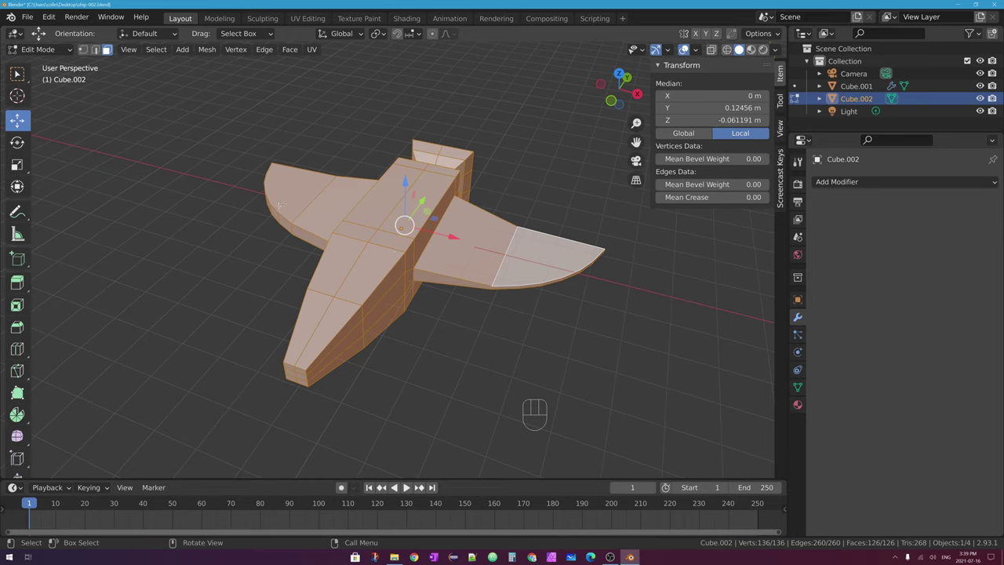
{"action": "middle_click_drag", "start_coordinate": [278, 205], "coordinate": [268, 248]}
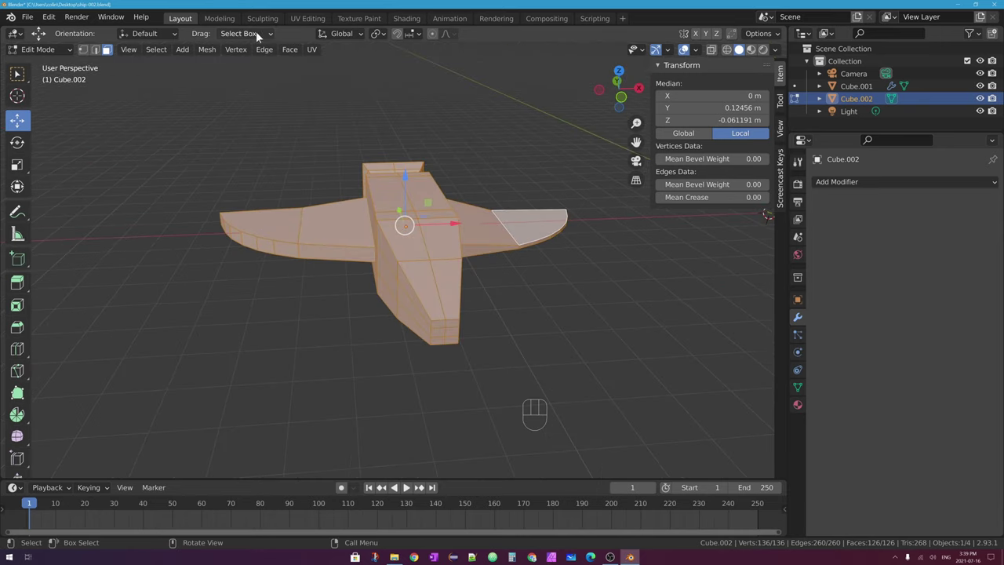
{"action": "left_click", "coordinate": [207, 49]}
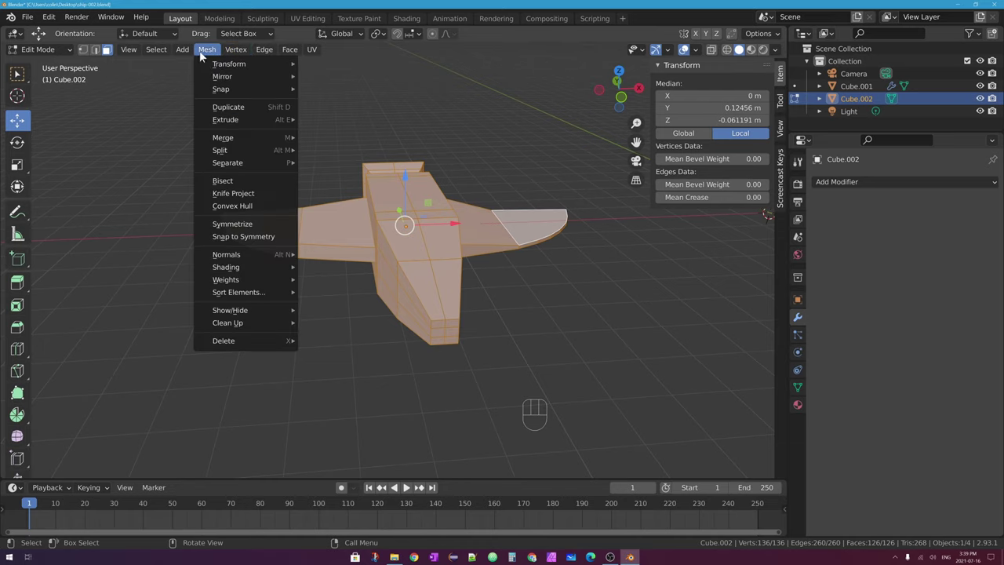
{"action": "left_click", "coordinate": [265, 225]}
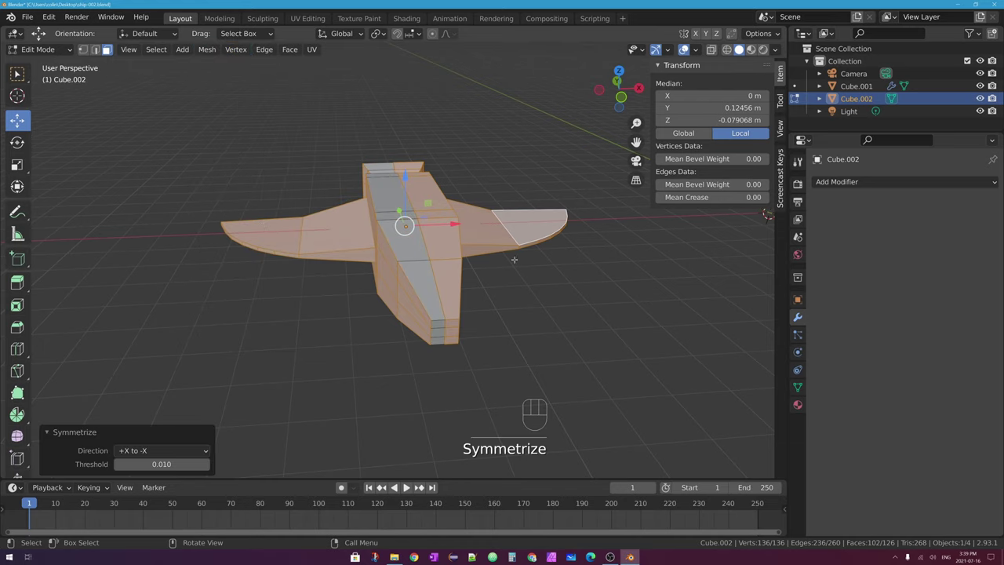
{"action": "key", "text": "n"}
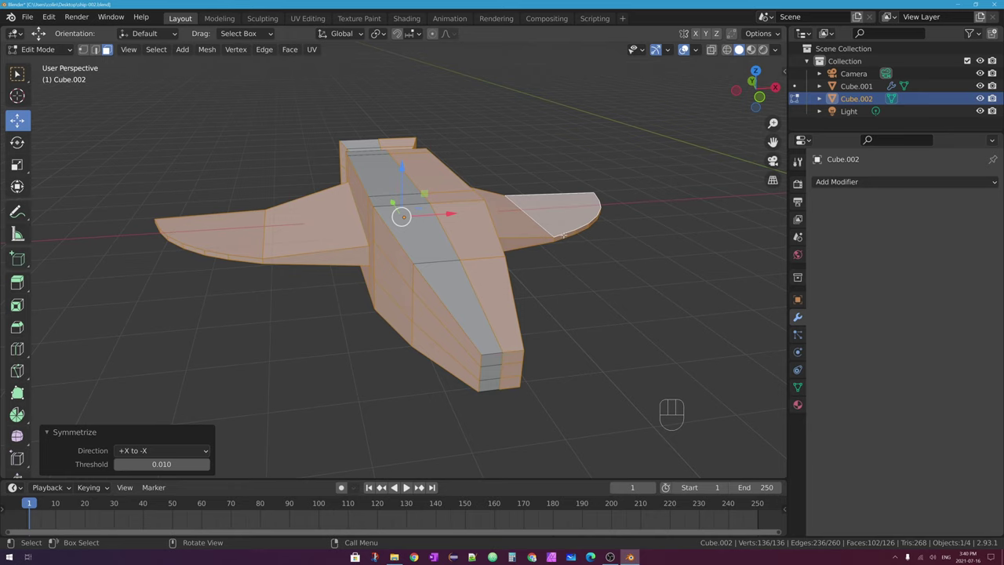
{"action": "middle_click_drag", "start_coordinate": [563, 234], "coordinate": [528, 247]}
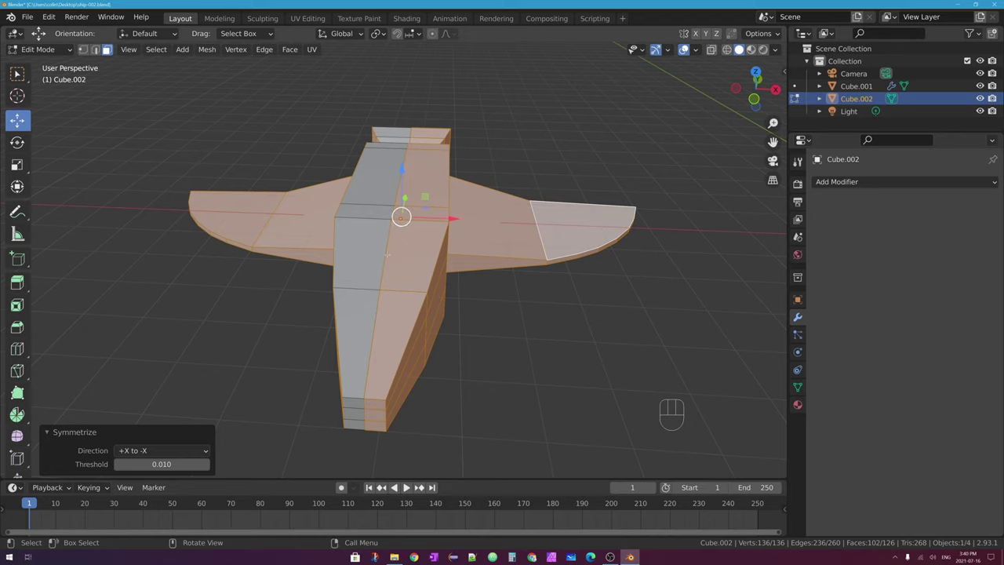
Step: Try scaling down the edge loop around the front of the fuselage in X-ray view, then cancel and turn X-ray off
{"action": "left_click", "coordinate": [94, 49]}
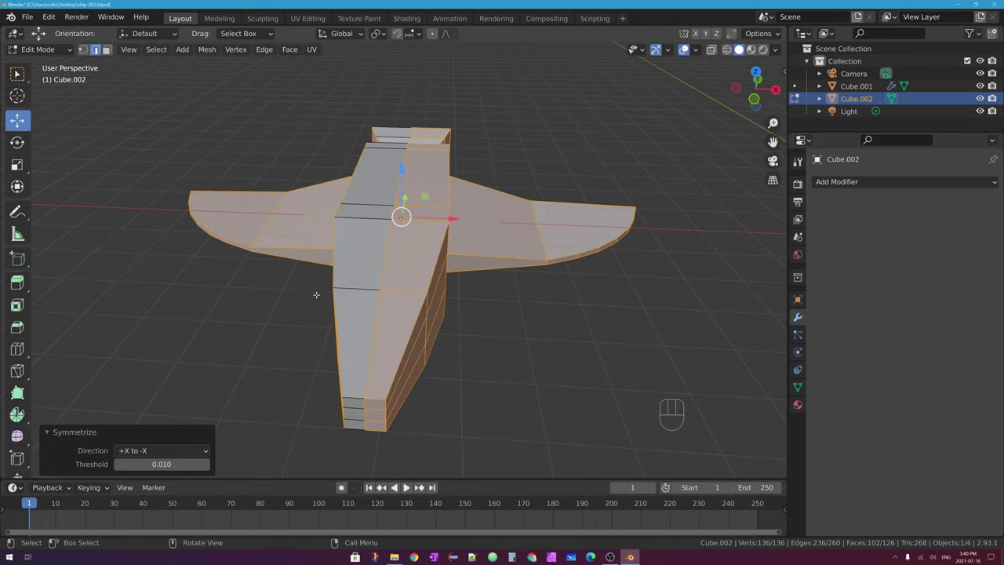
{"action": "left_click", "coordinate": [391, 303], "text": "alt"}
{"action": "middle_click_drag", "start_coordinate": [391, 304], "coordinate": [457, 391]}
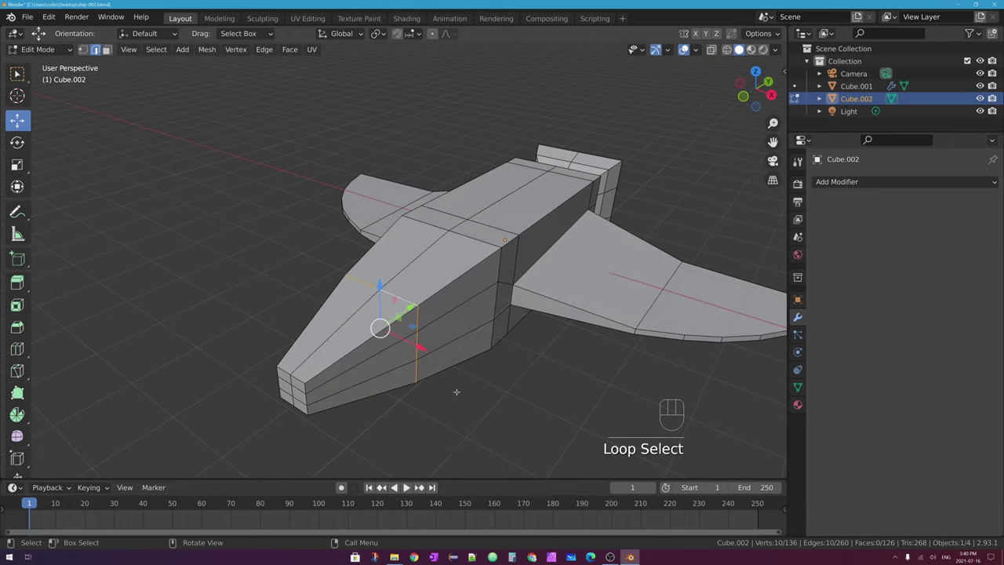
{"action": "left_click", "coordinate": [711, 49]}
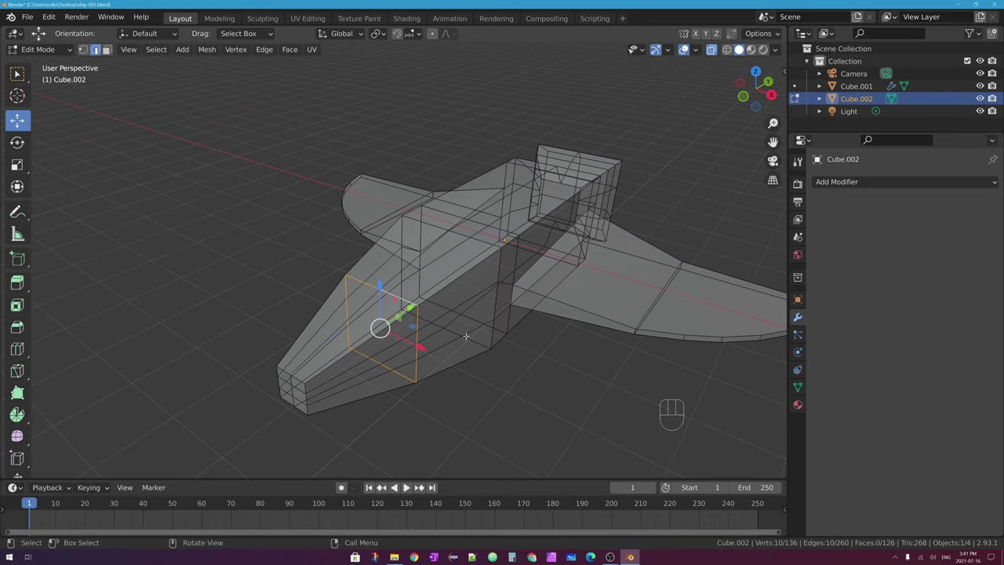
{"action": "key", "text": "s"}
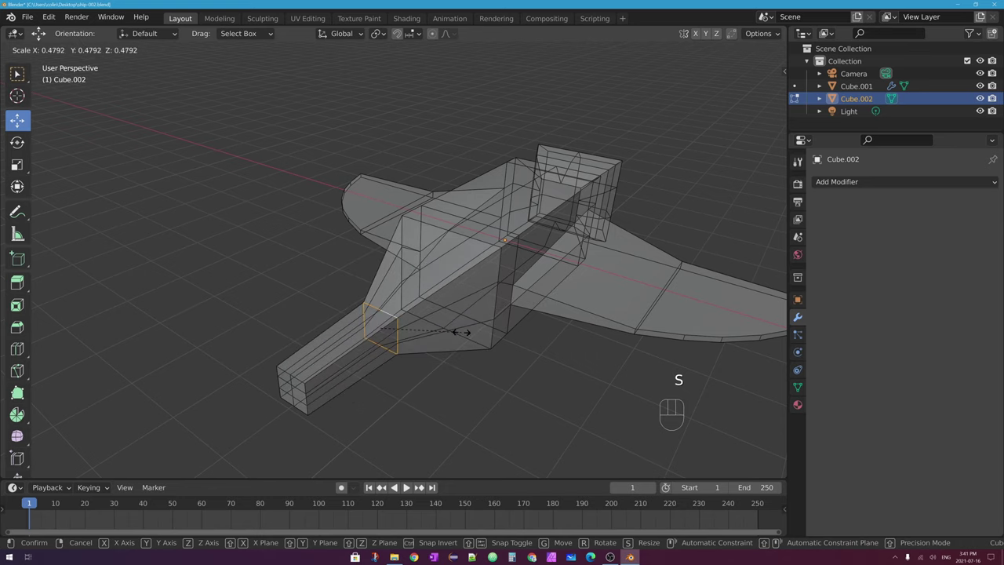
{"action": "right_click", "coordinate": [463, 322]}
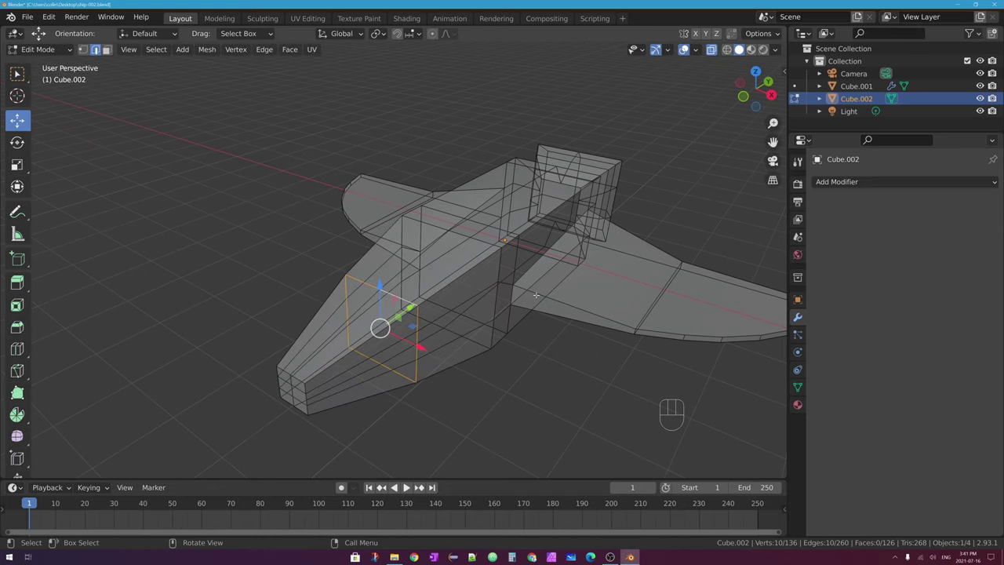
{"action": "left_click", "coordinate": [712, 50]}
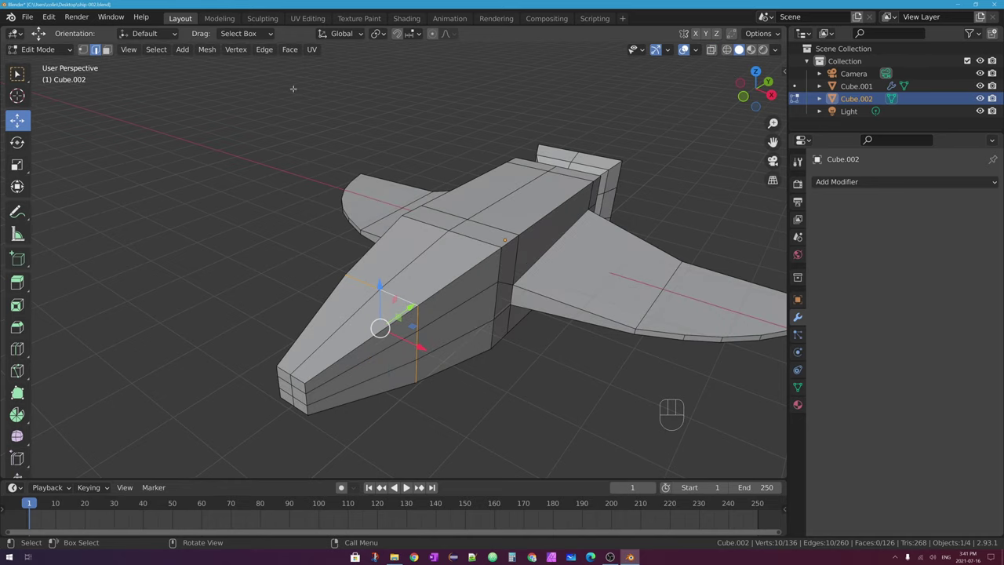
Step: In face selection mode, select the two top fuselage faces on either side of the centre line just ahead of the wings
{"action": "left_click", "coordinate": [107, 50]}
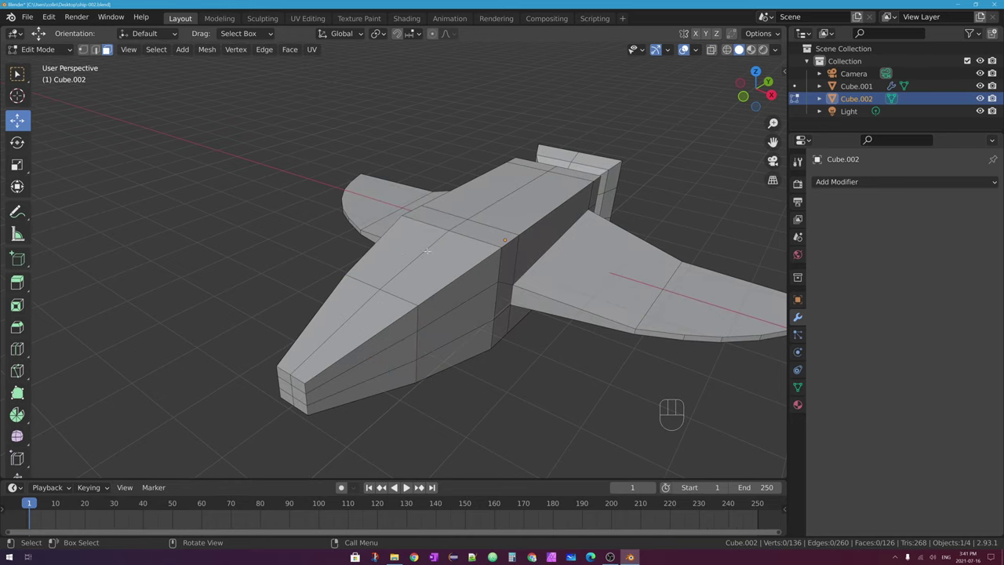
{"action": "middle_click_drag", "start_coordinate": [427, 251], "coordinate": [442, 228]}
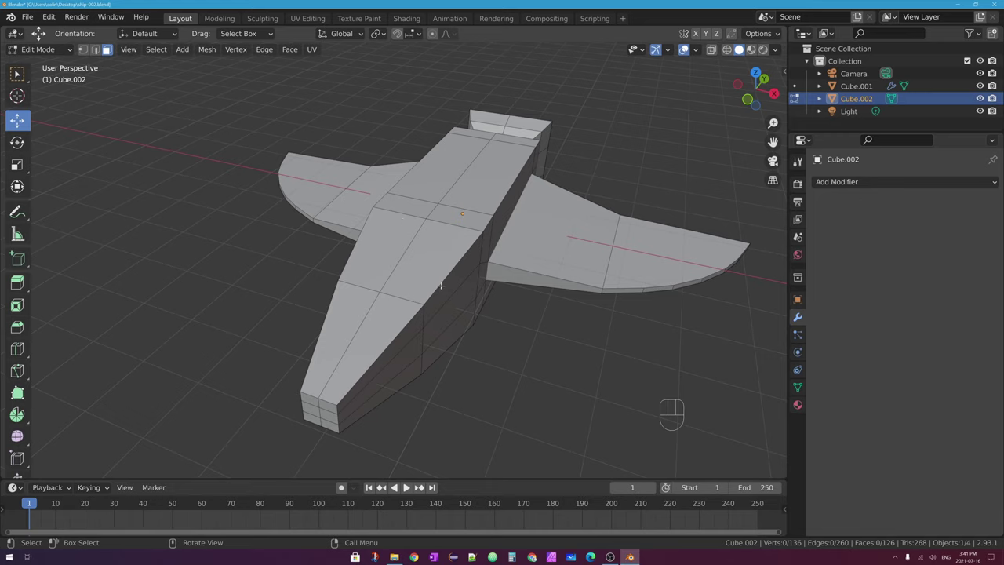
{"action": "left_click", "coordinate": [402, 250]}
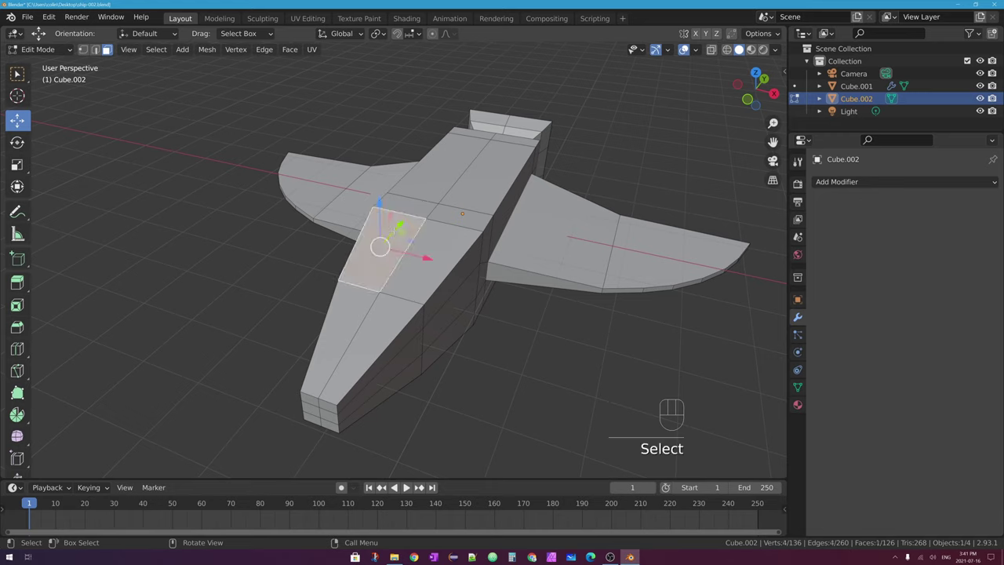
{"action": "left_click", "coordinate": [466, 241], "text": "shift"}
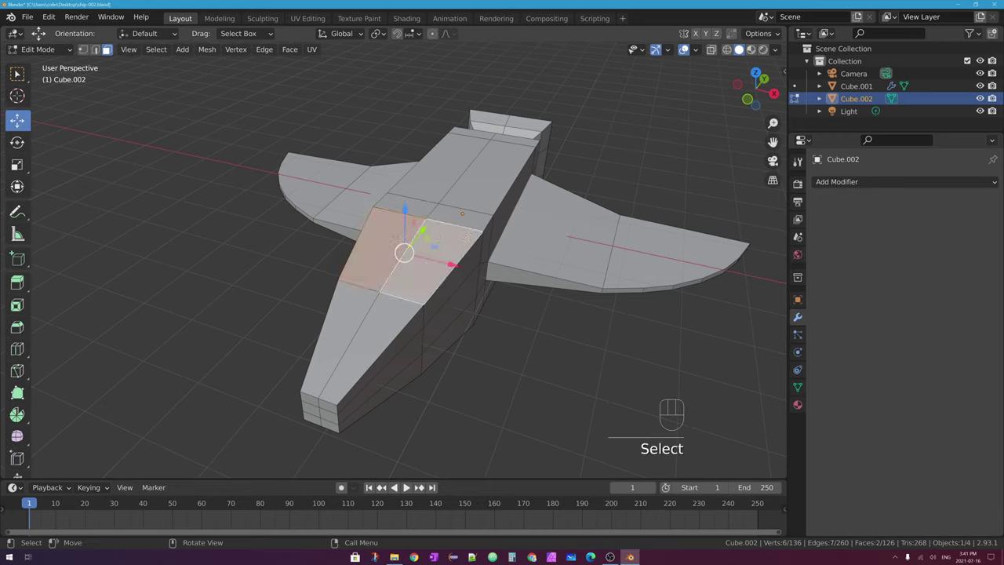
Step: Try insetting the two selected fuselage faces by about 0.062 m, inspect the border, and undo the inset
{"action": "key", "text": "i"}
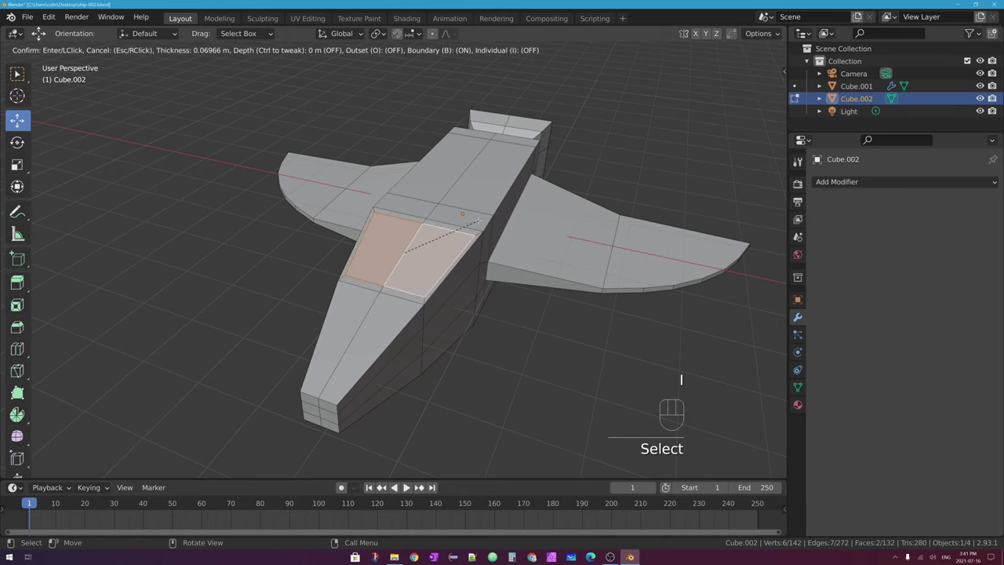
{"action": "left_click", "coordinate": [463, 228]}
{"action": "middle_click_drag", "start_coordinate": [350, 266], "coordinate": [440, 215]}
{"action": "middle_click_drag", "start_coordinate": [408, 259], "coordinate": [471, 235]}
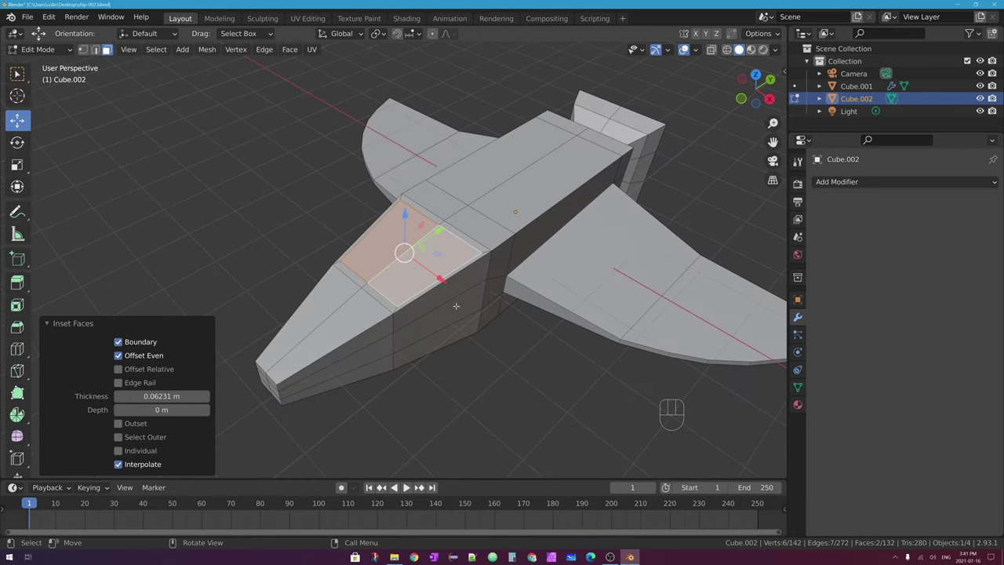
{"action": "middle_click_drag", "start_coordinate": [464, 240], "coordinate": [440, 220]}
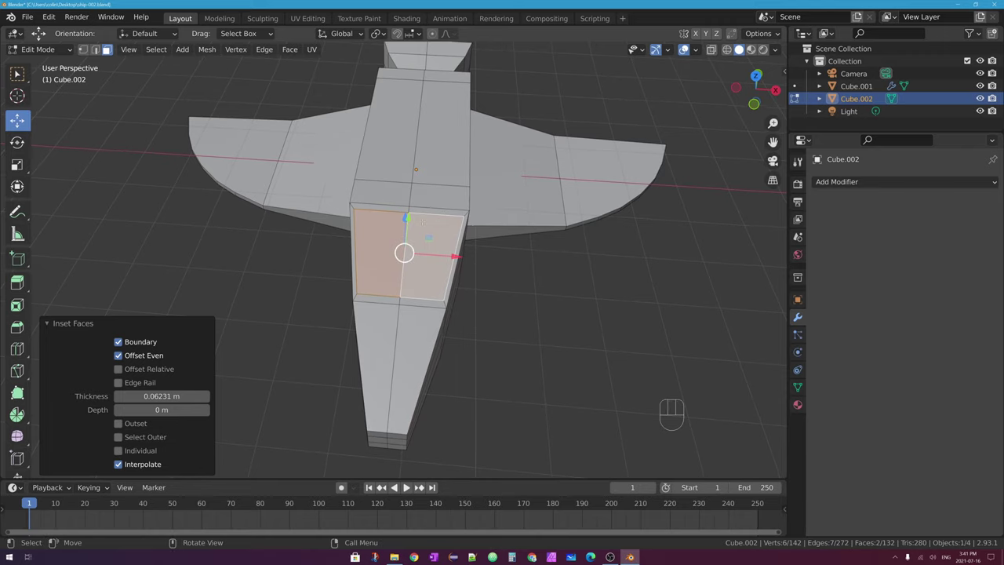
{"action": "key", "text": "ctrl"}
{"action": "key", "text": "ctrl+z"}
Step: Leave mesh editing and apply the scale of the symmetrized ship
{"action": "key", "text": "Tab"}
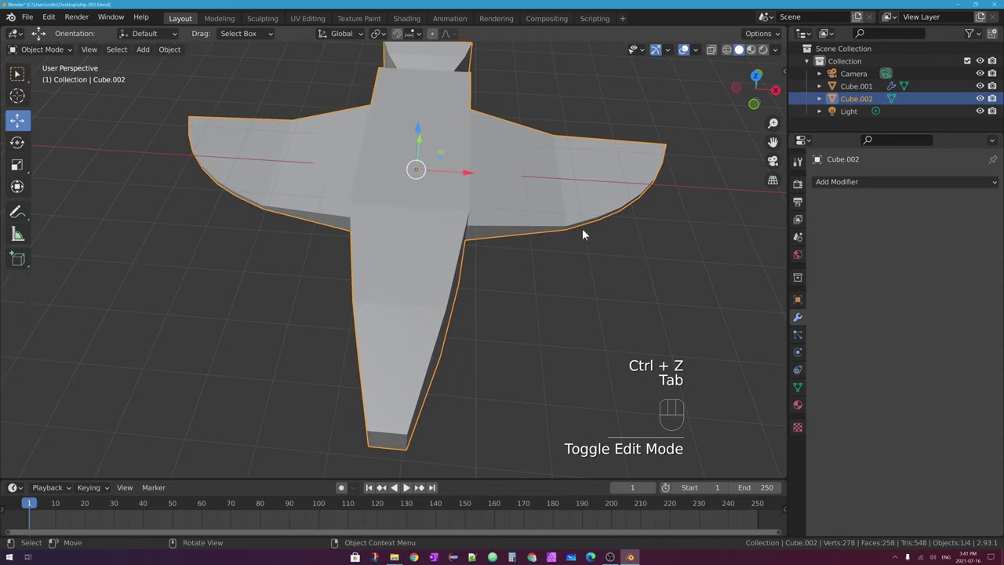
{"action": "left_click", "coordinate": [169, 49]}
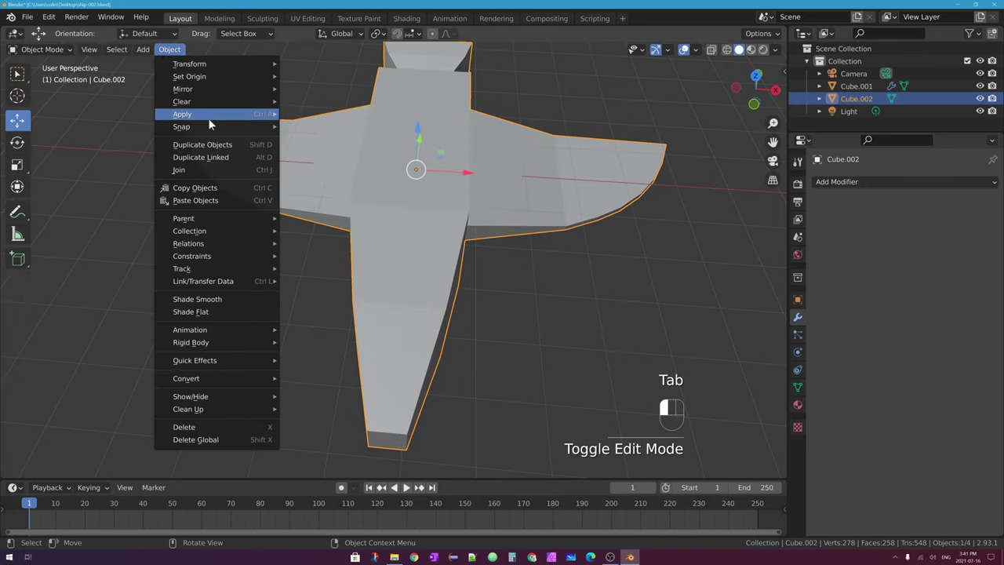
{"action": "mouse_move", "coordinate": [208, 118]}
{"action": "left_click", "coordinate": [349, 139]}
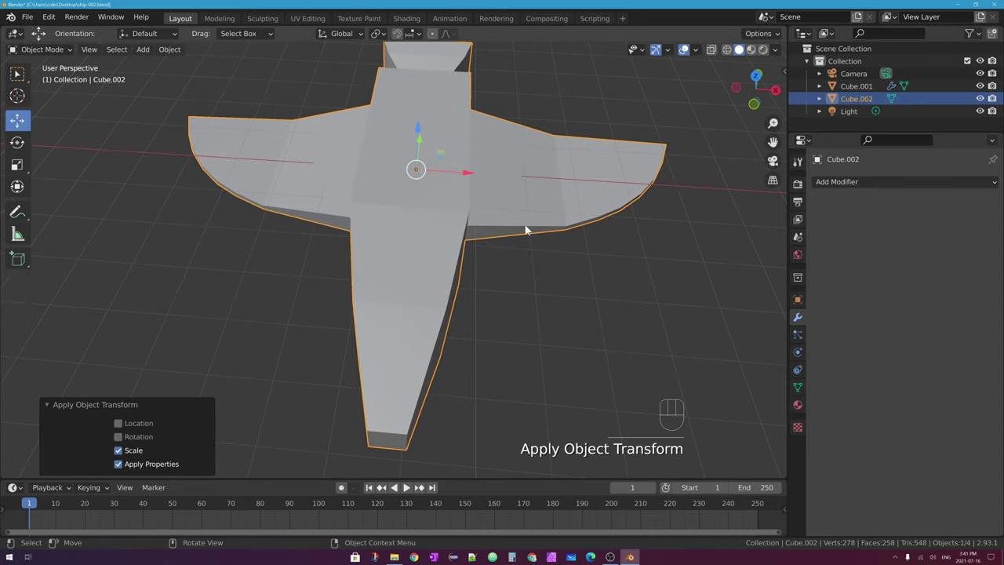
Step: Resume mesh editing, inset the two selected fuselage faces by about 0.107 m, check the border, and return to Object Mode
{"action": "key", "text": "Tab"}
{"action": "middle_click_drag", "start_coordinate": [523, 210], "coordinate": [484, 199]}
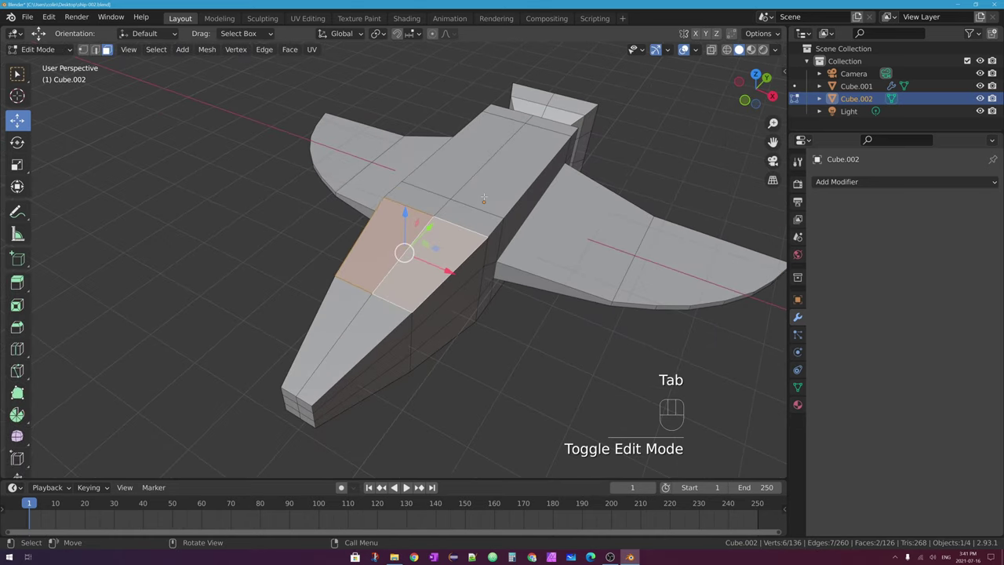
{"action": "key", "text": "i"}
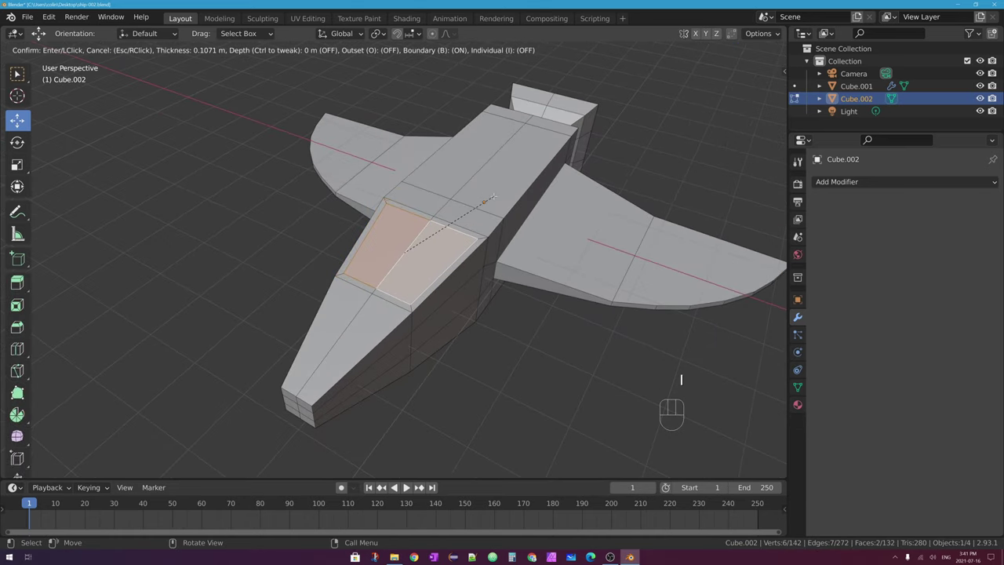
{"action": "left_click", "coordinate": [492, 196]}
{"action": "middle_click_drag", "start_coordinate": [492, 196], "coordinate": [431, 203]}
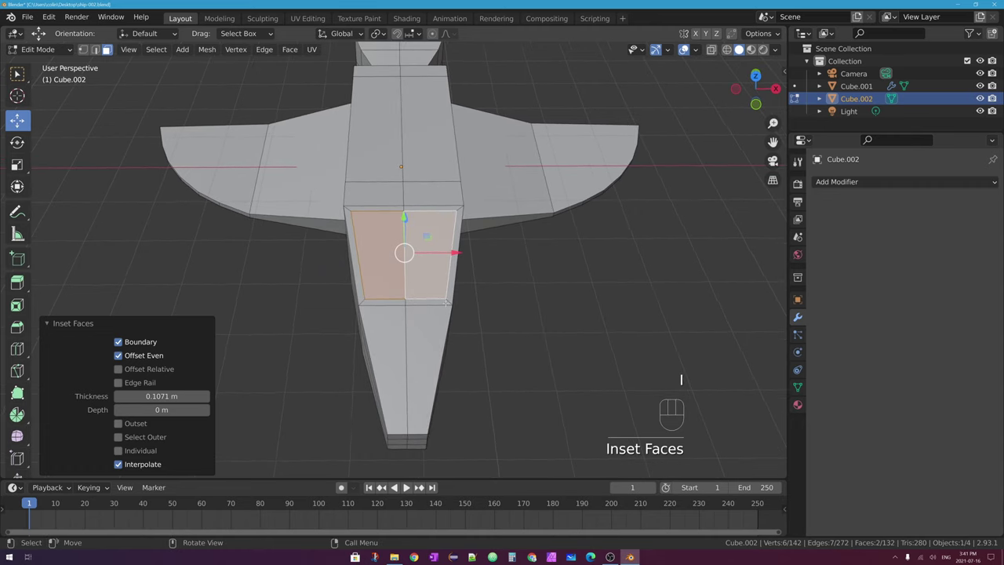
{"action": "middle_click_drag", "start_coordinate": [452, 320], "coordinate": [469, 289]}
{"action": "scroll", "coordinate": [502, 296], "scroll_direction": "down", "scroll_amount": 3}
{"action": "key", "text": "Tab"}
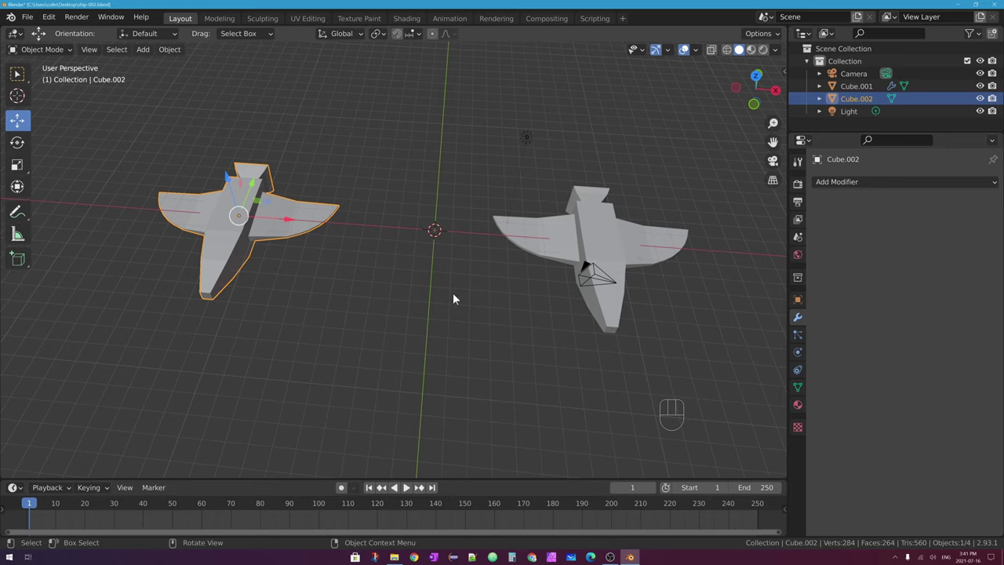